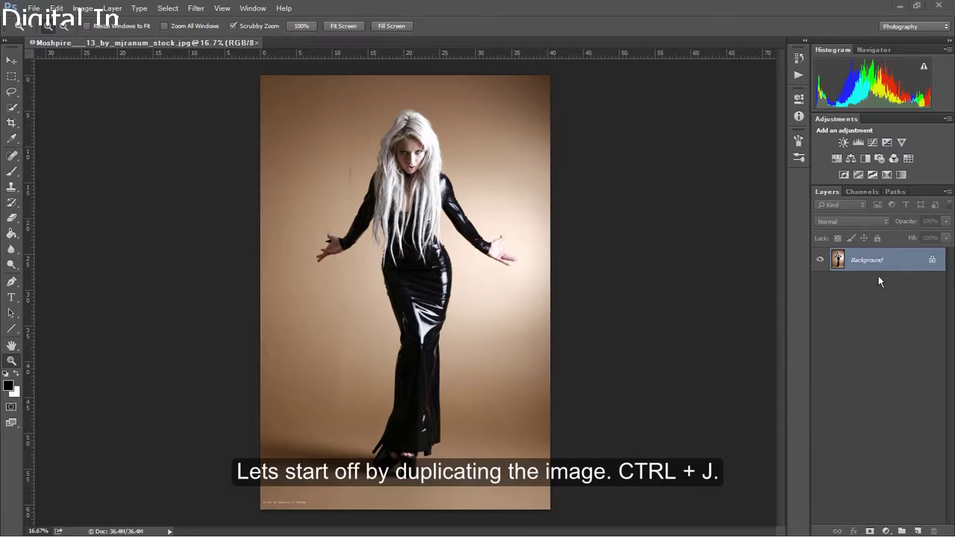
Step: Duplicate the photo onto Layer 1 and crop the bottom off just below the model's knees
key("ctrl+j")
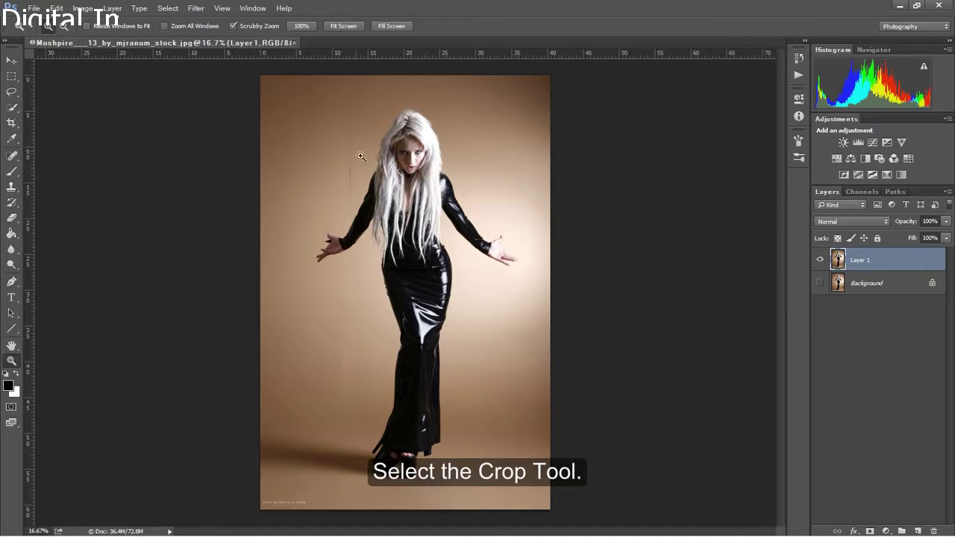
left_click(11, 122)
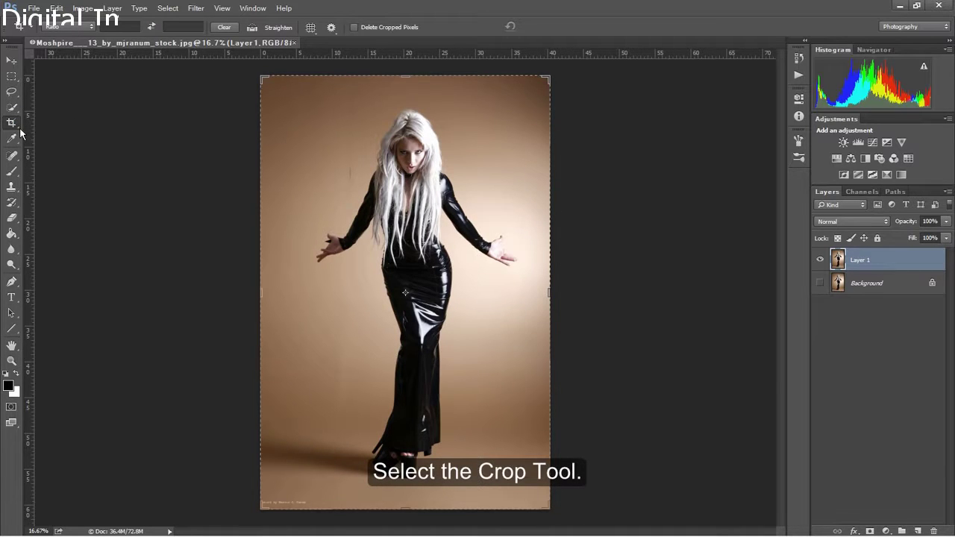
left_click_drag(405, 510, 409, 451)
key("Return")
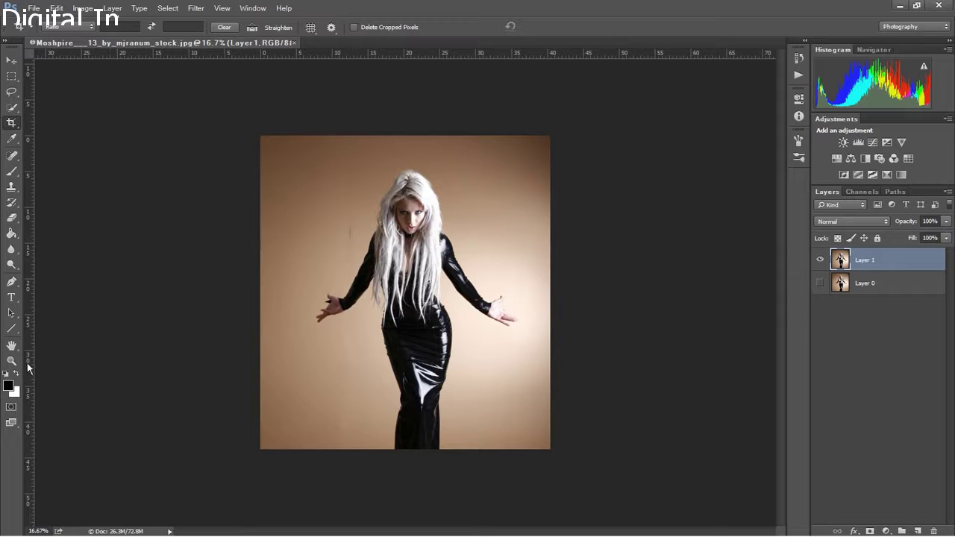
left_click(11, 359)
left_click_drag(404, 348, 428, 350)
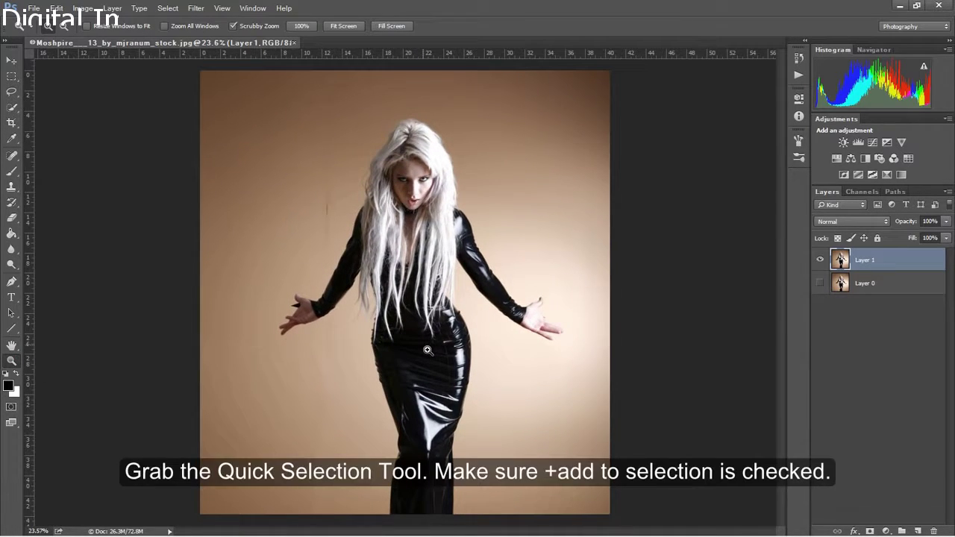
Step: Quick-select the model's hair, torso, dress and hands, removing the background sliver beside the hair
left_click(13, 107)
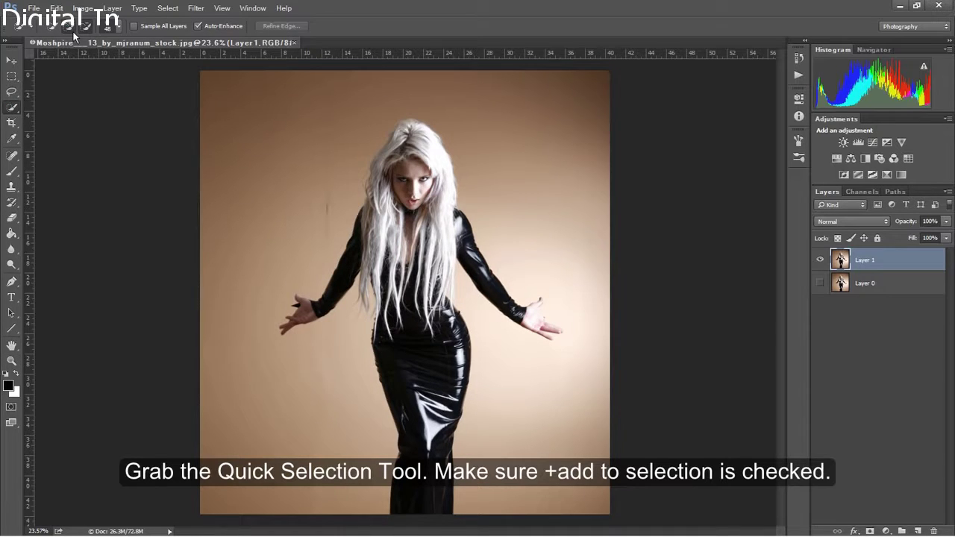
left_click_drag(370, 186, 391, 195)
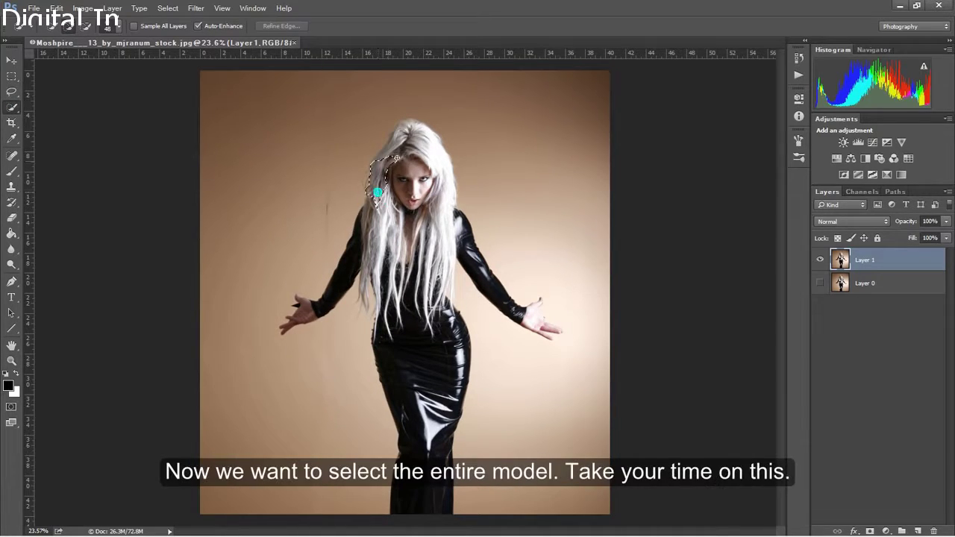
left_click_drag(398, 254, 429, 432)
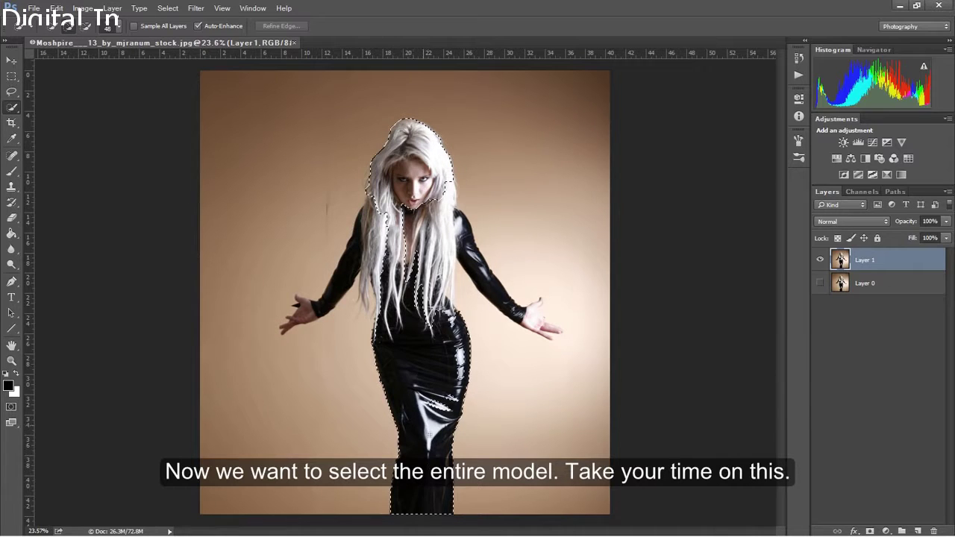
left_click_drag(450, 359, 452, 300)
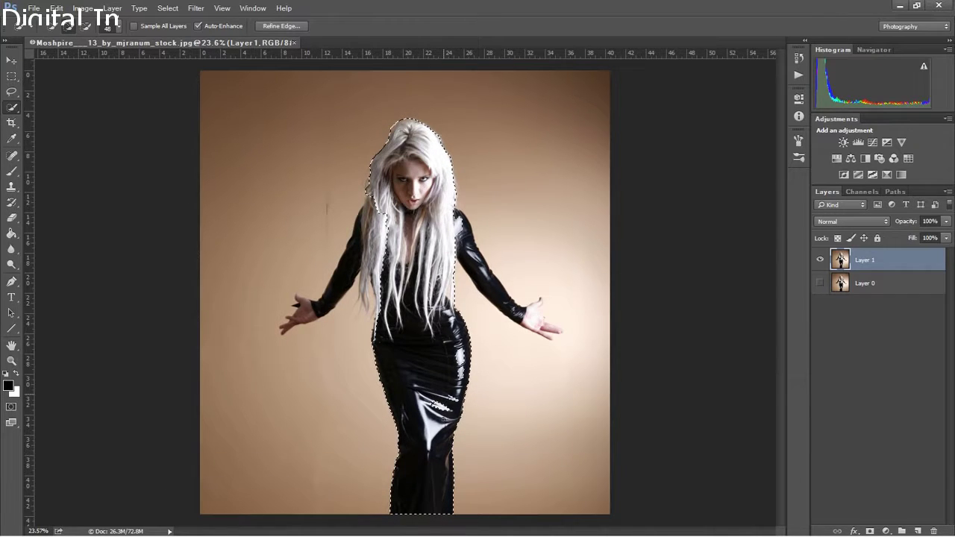
left_click_drag(351, 272, 302, 309)
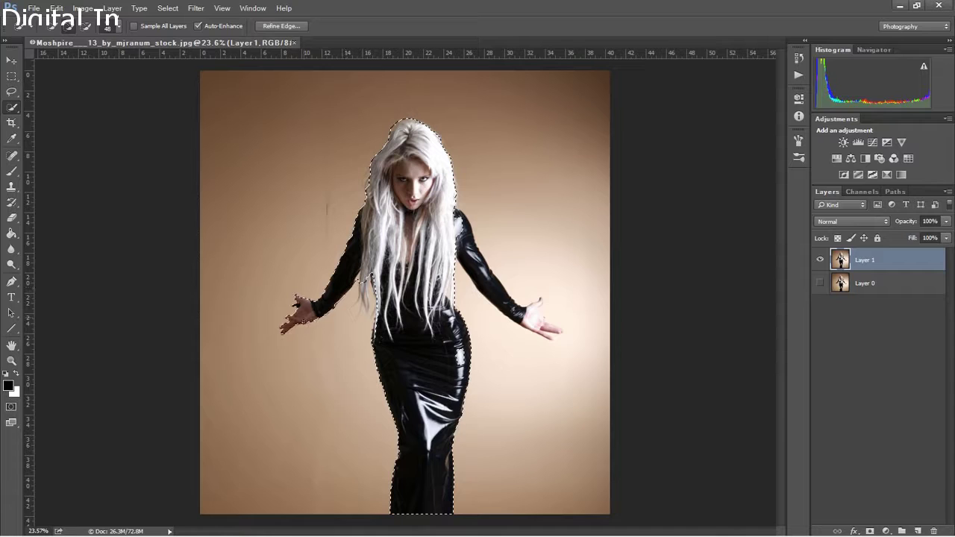
key("ctrl+z")
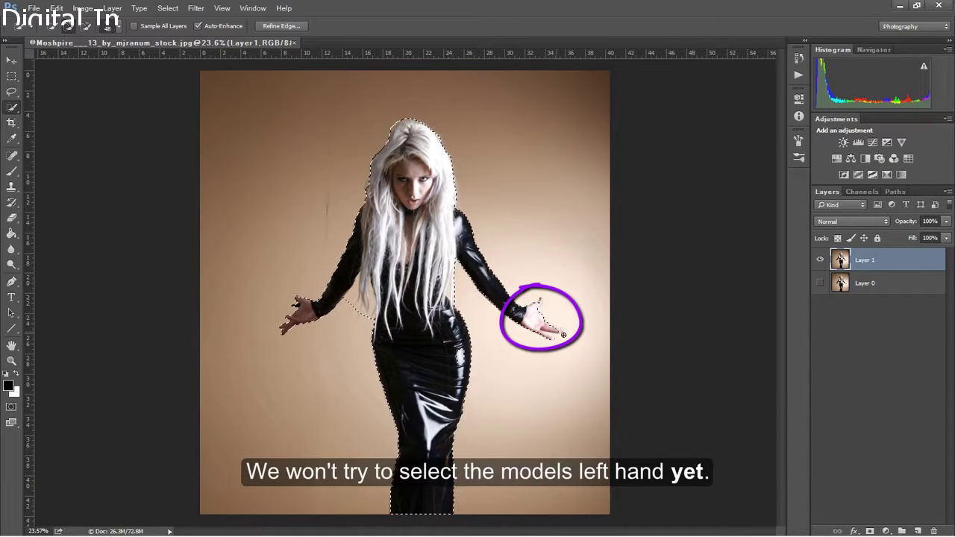
left_click_drag(557, 330, 536, 315)
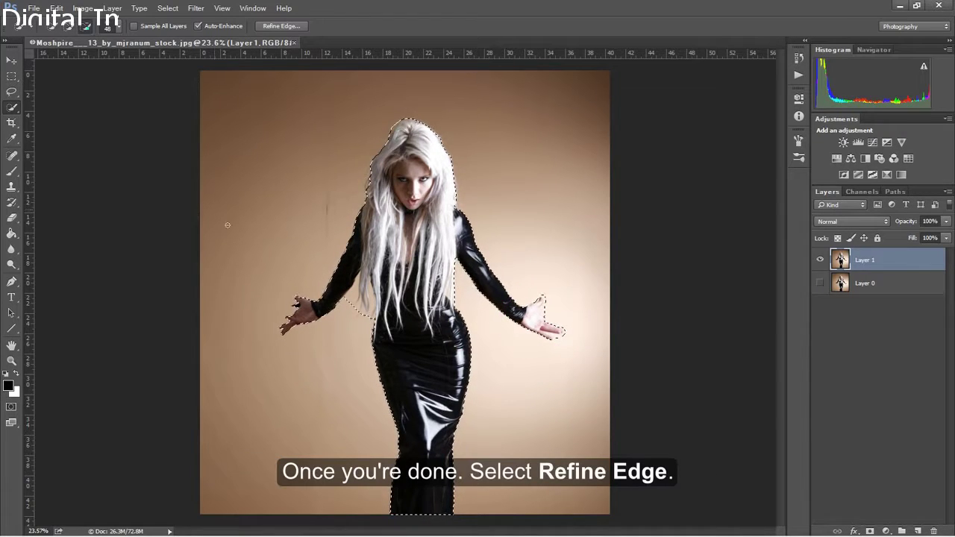
left_click(351, 301, "alt")
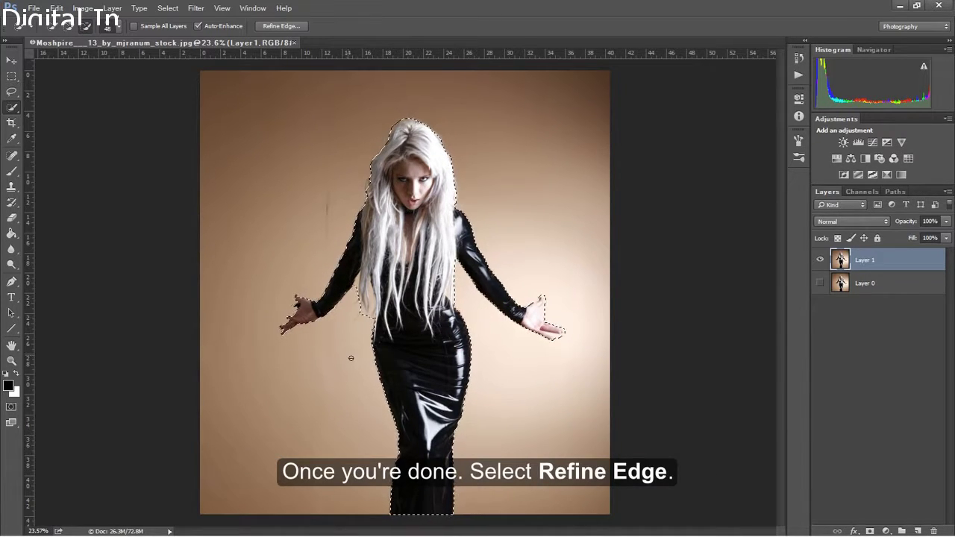
Step: Refine the hair edges and output the model as a new layer with layer mask
left_click(291, 31)
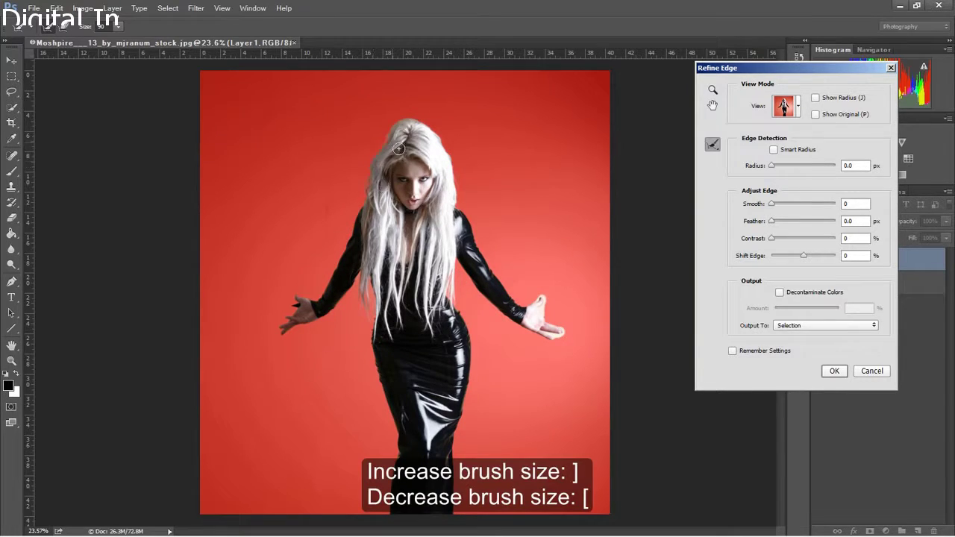
left_click_drag(400, 148, 460, 211)
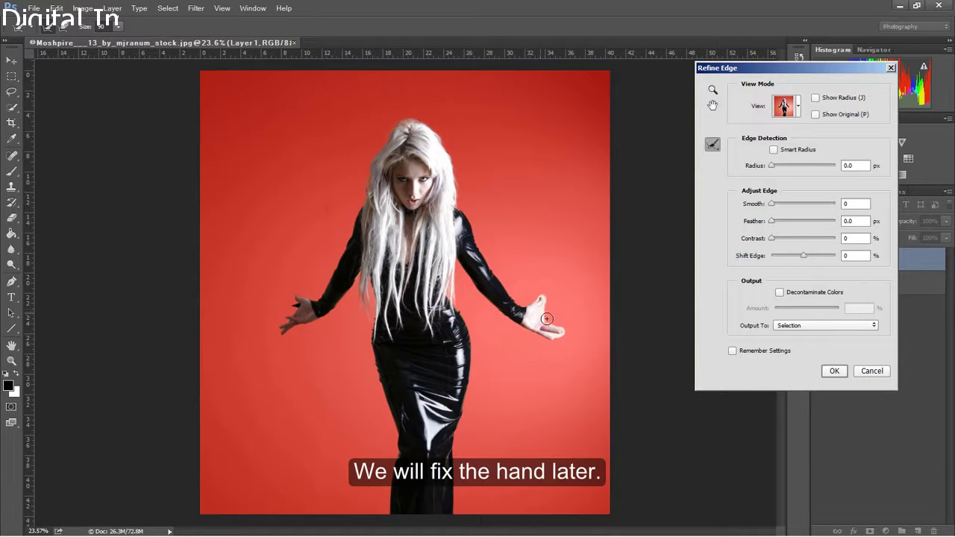
left_click(820, 328)
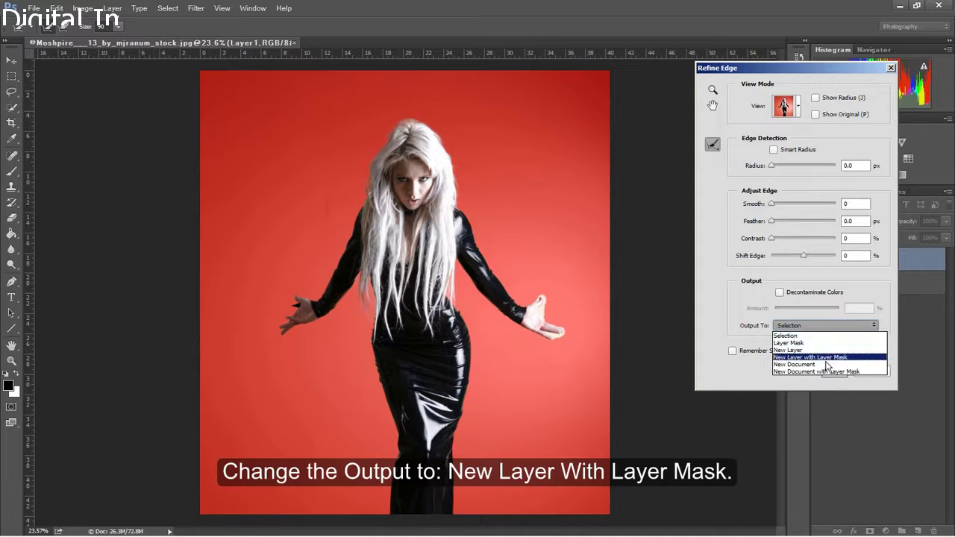
left_click(826, 358)
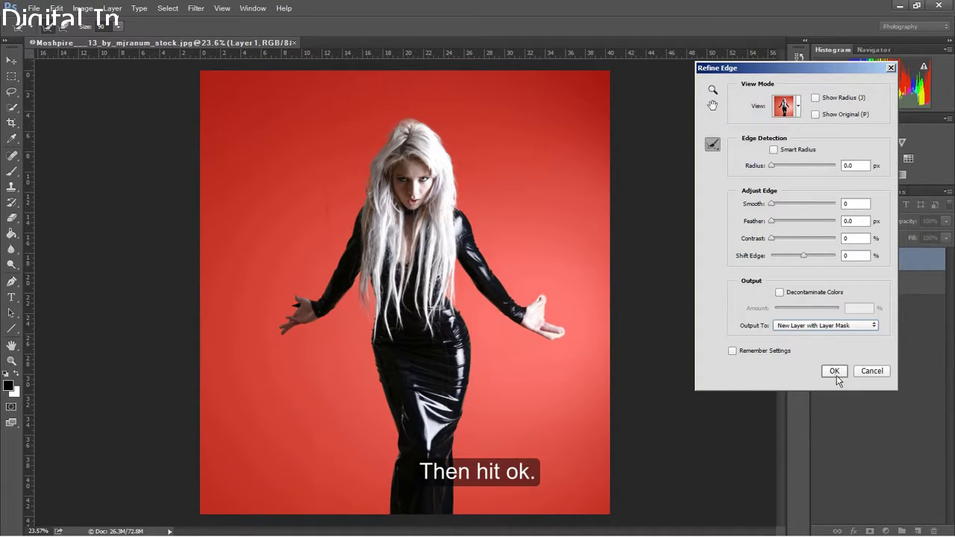
left_click(835, 372)
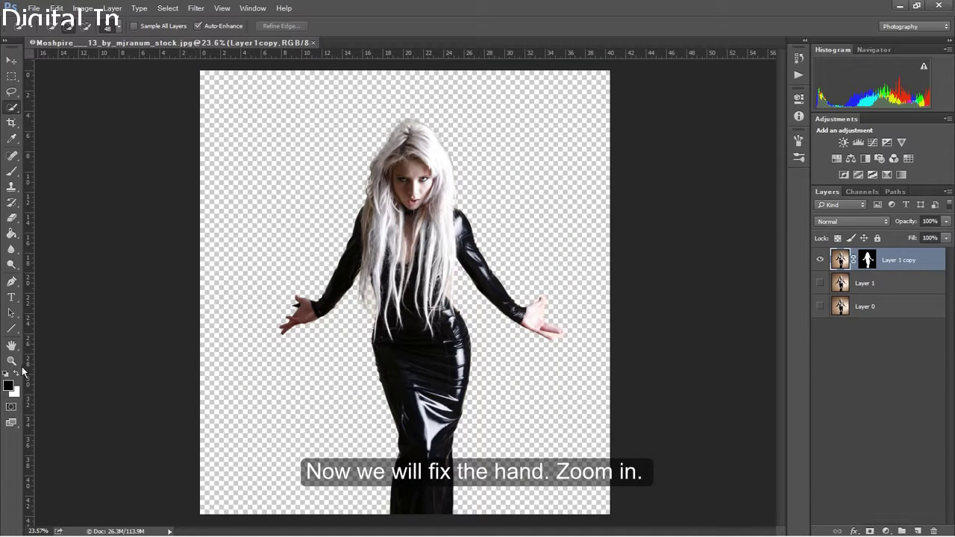
Step: Zoom in on the right-hand hand and target its layer mask with black as foreground
key("z")
left_click_drag(565, 322, 650, 330)
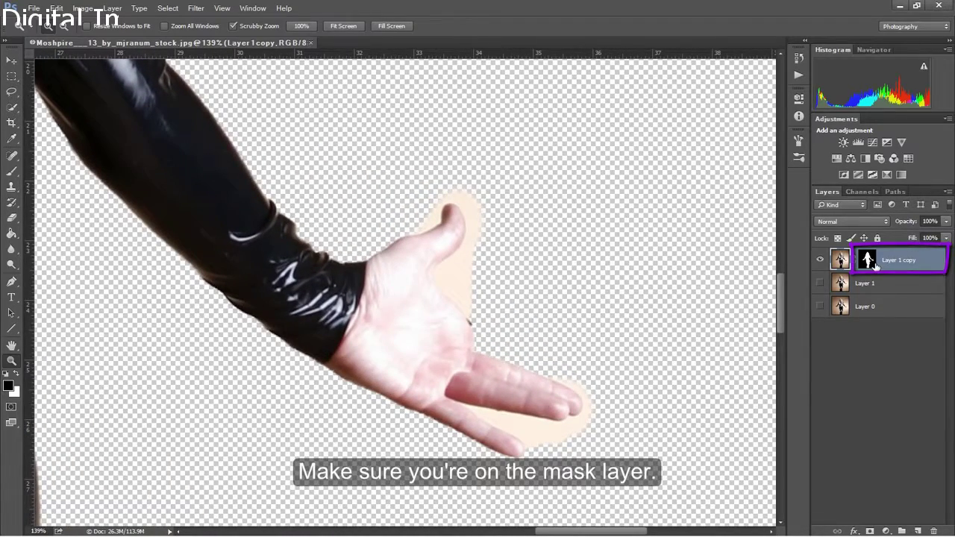
left_click(874, 265)
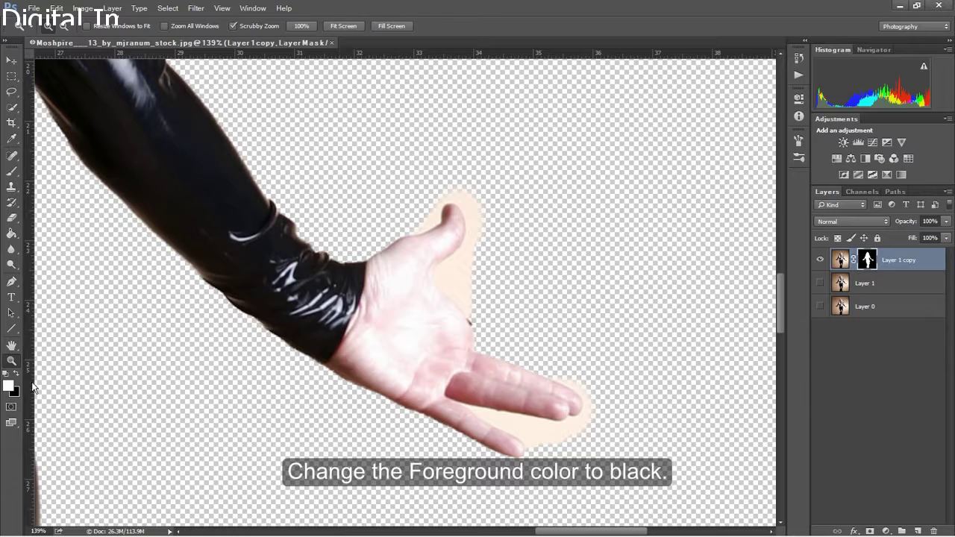
key("x")
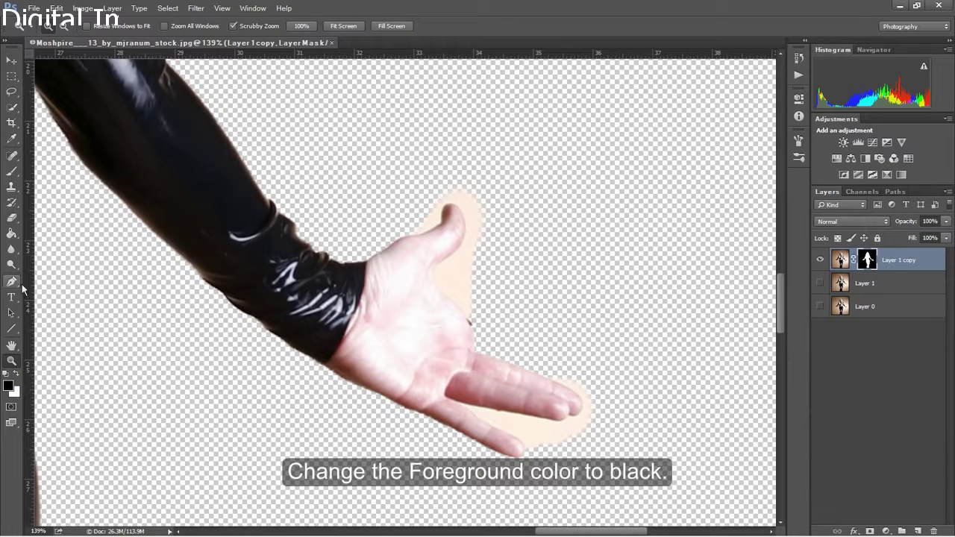
Step: Paint out the beige halo beside the thumb with a 27 px hard round brush
left_click(12, 171)
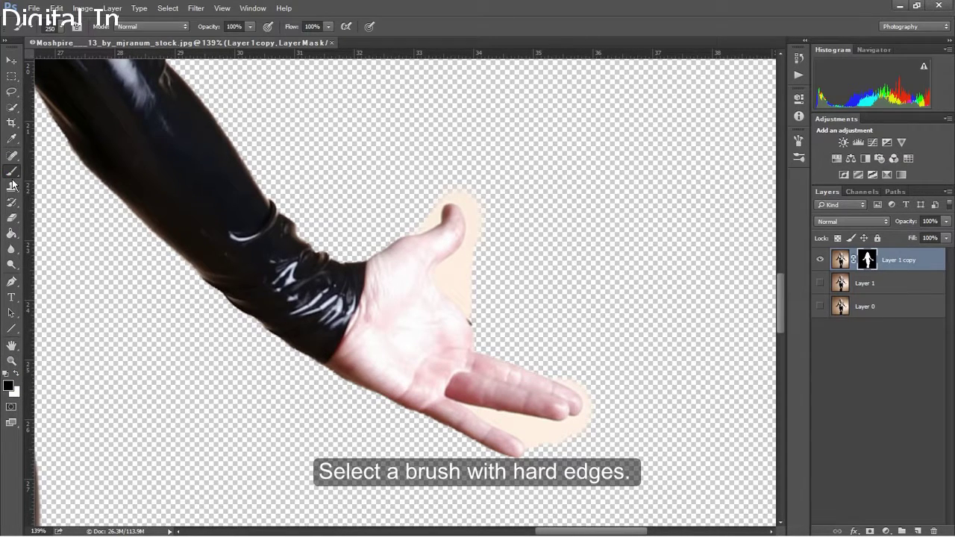
left_click(63, 28)
left_click(82, 118)
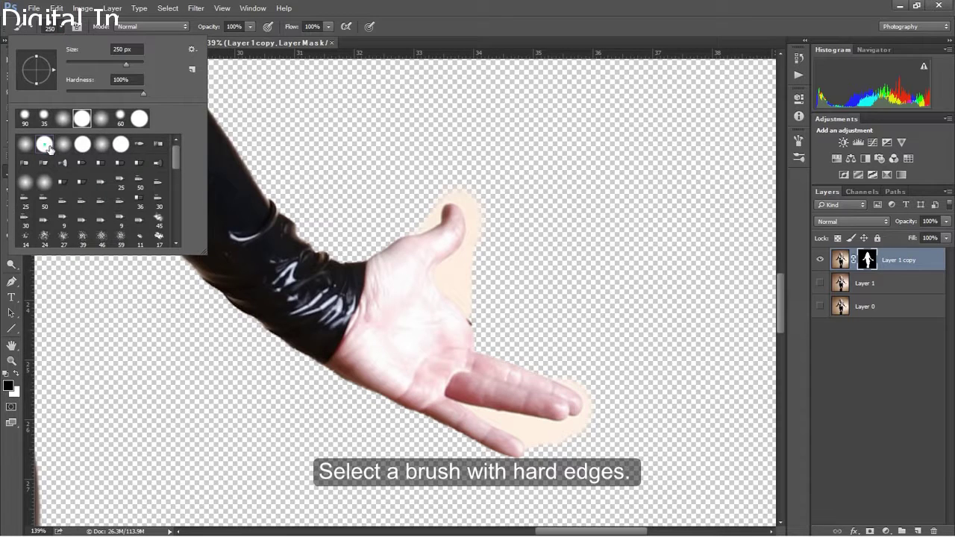
left_click(78, 64)
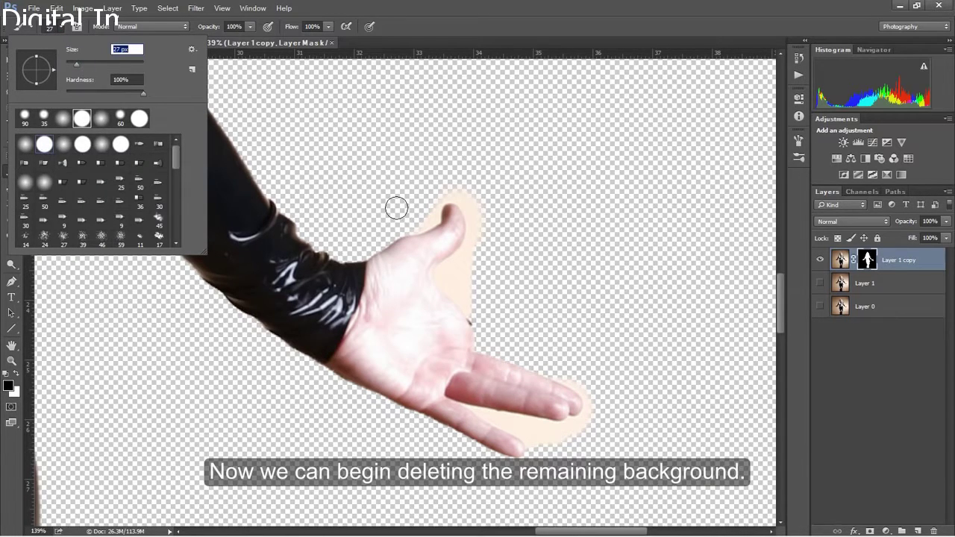
key("Return")
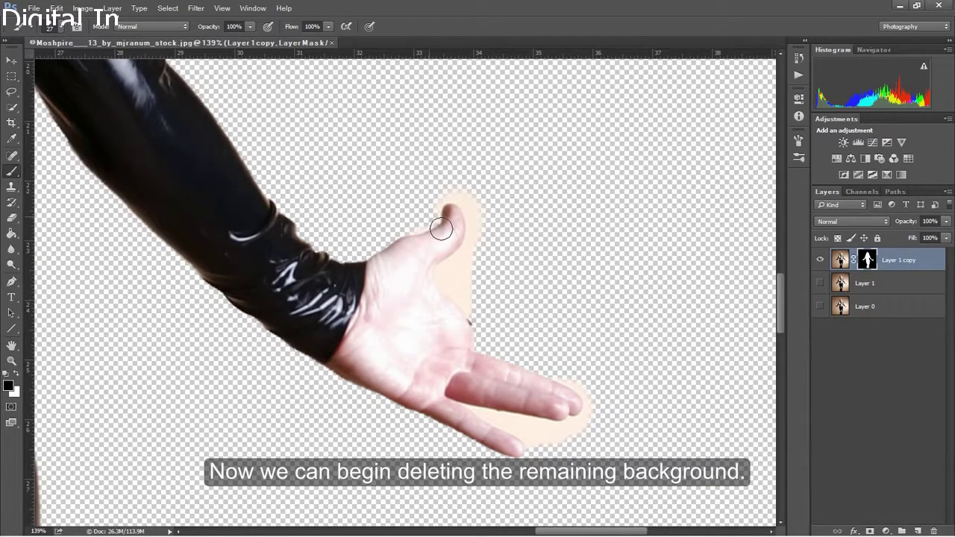
mouse_move(442, 216)
left_mouse_down()
mouse_move(488, 325)
mouse_move(473, 273)
left_mouse_up()
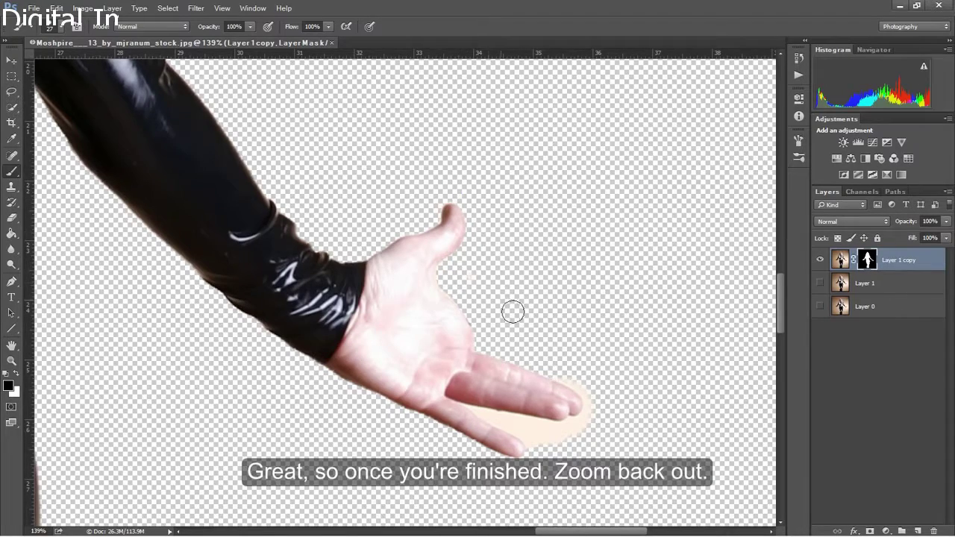
key("z")
left_click_drag(512, 311, 290, 277)
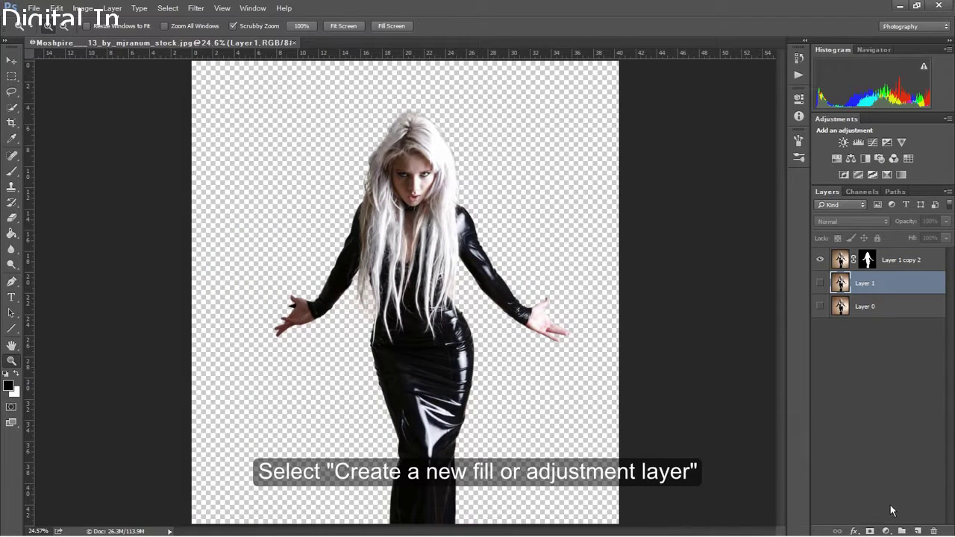
Step: Add a Gradient Fill layer from the Black, White preset with left stop ff4e00
left_click(886, 531)
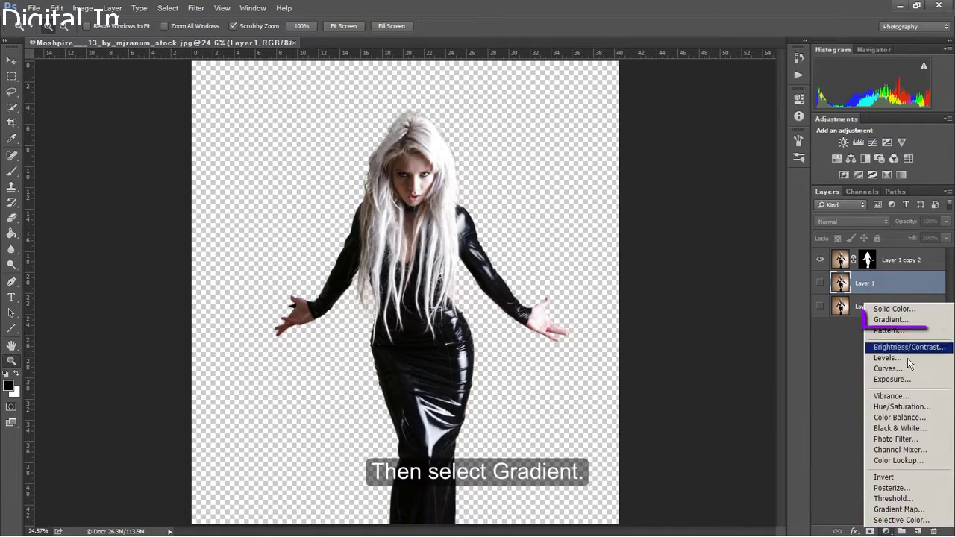
left_click(907, 321)
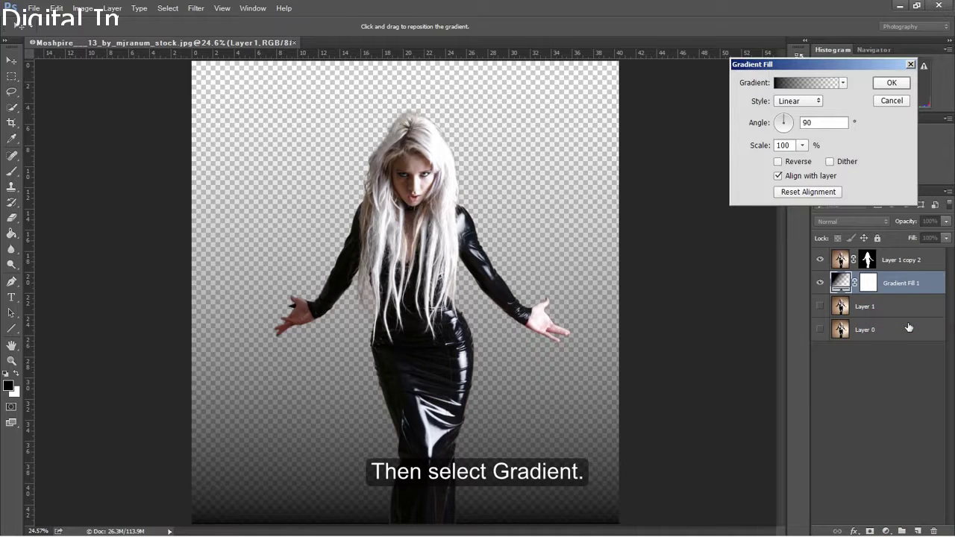
left_click(792, 84)
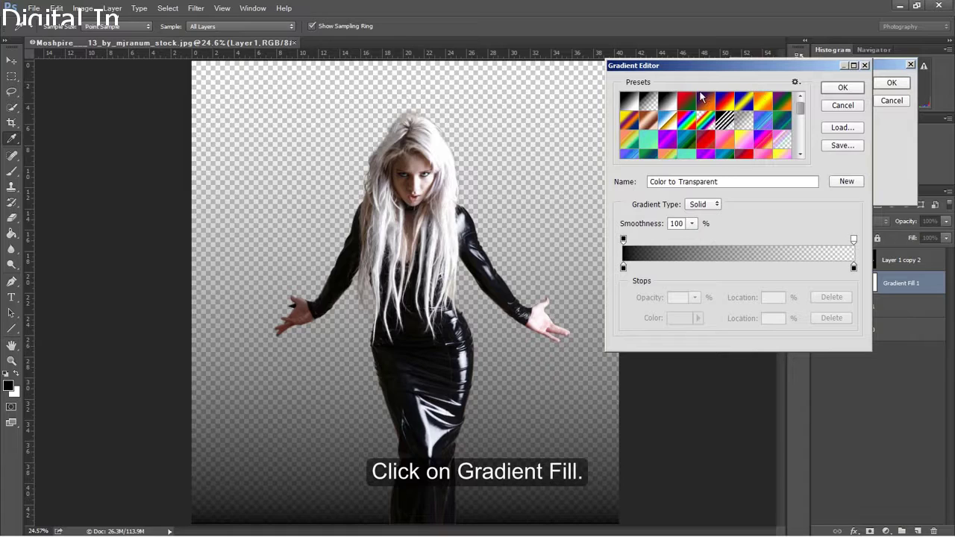
left_click(668, 107)
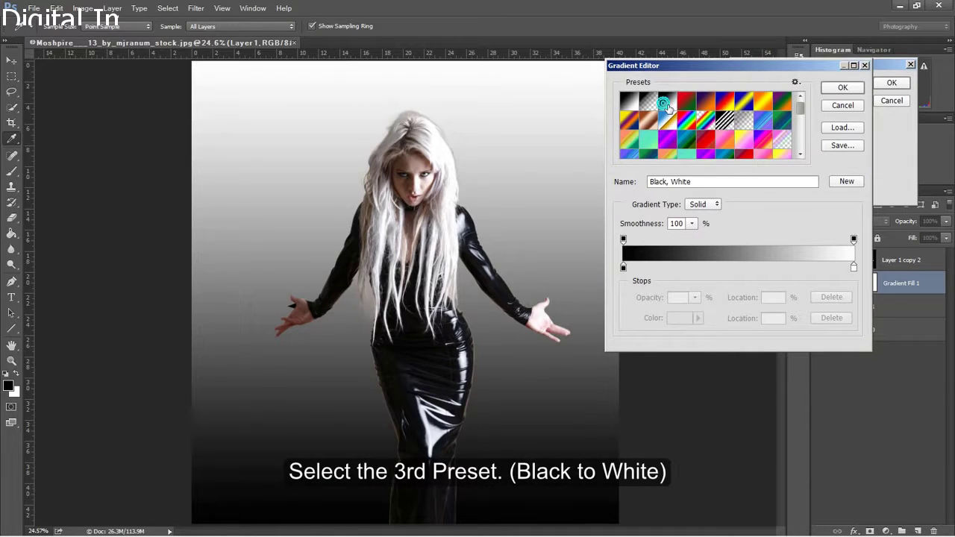
left_click(623, 268)
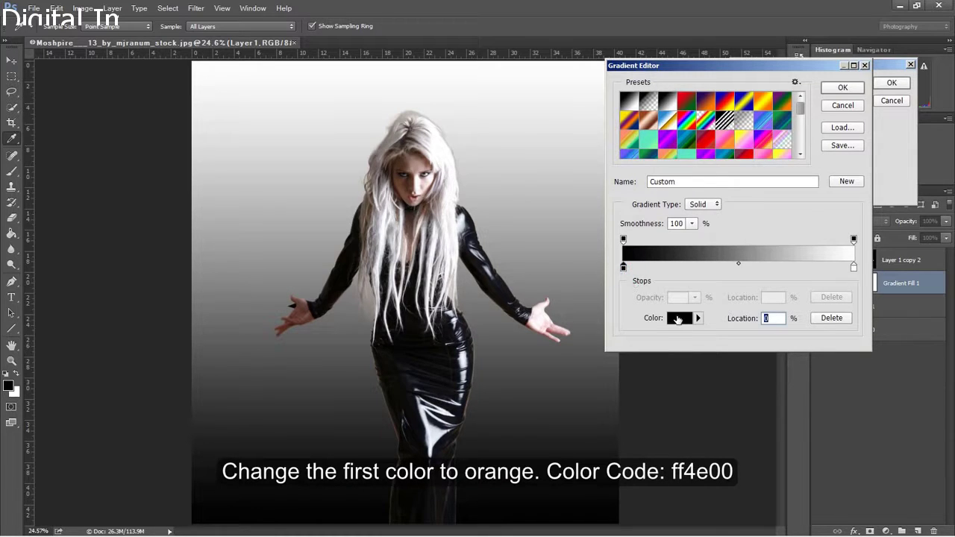
left_click(682, 321)
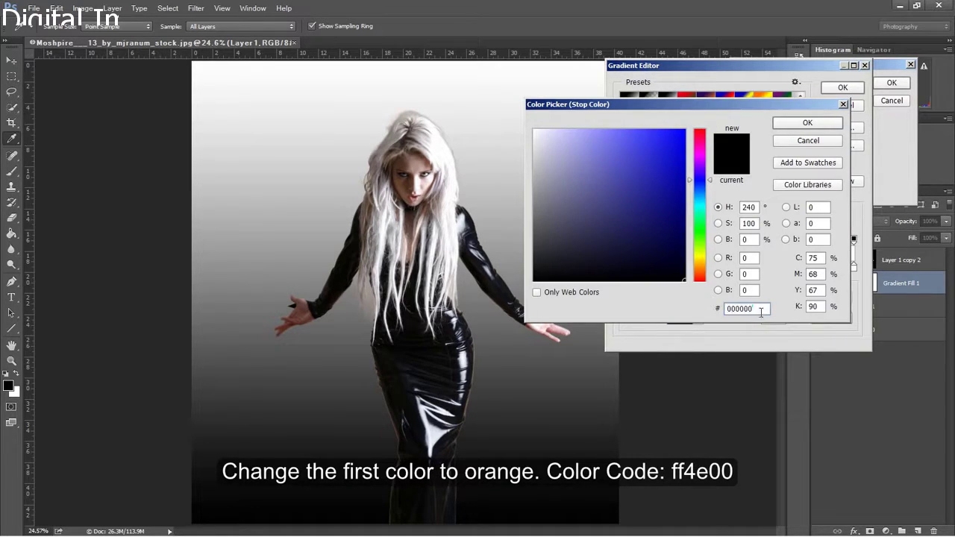
type("ff4e00")
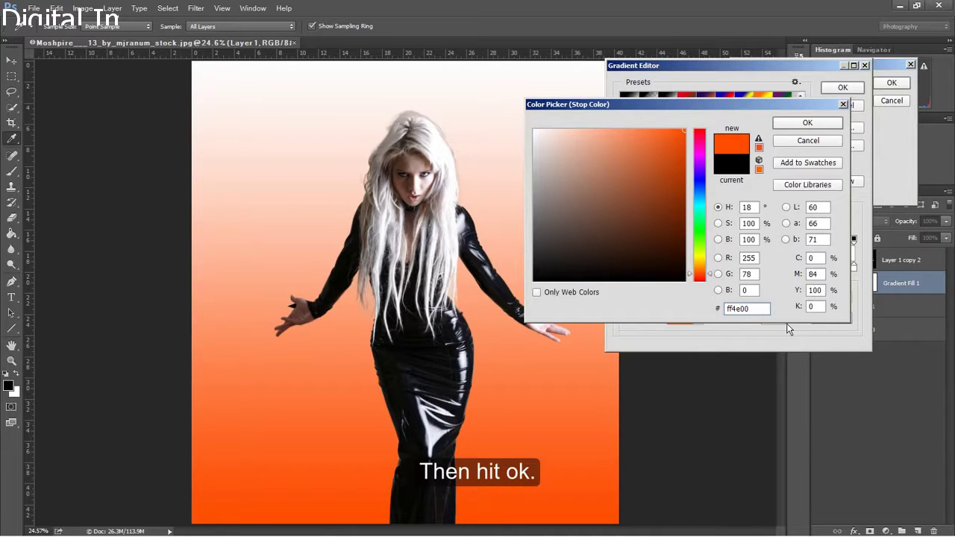
left_click(832, 125)
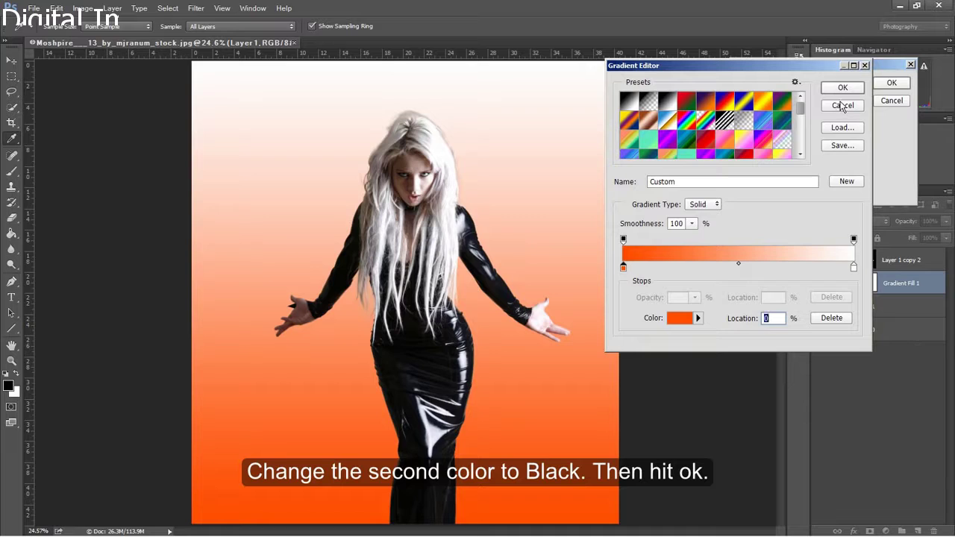
Step: Set the right gradient stop to 000000 and make the fill style Radial
left_click(854, 267)
left_click(678, 318)
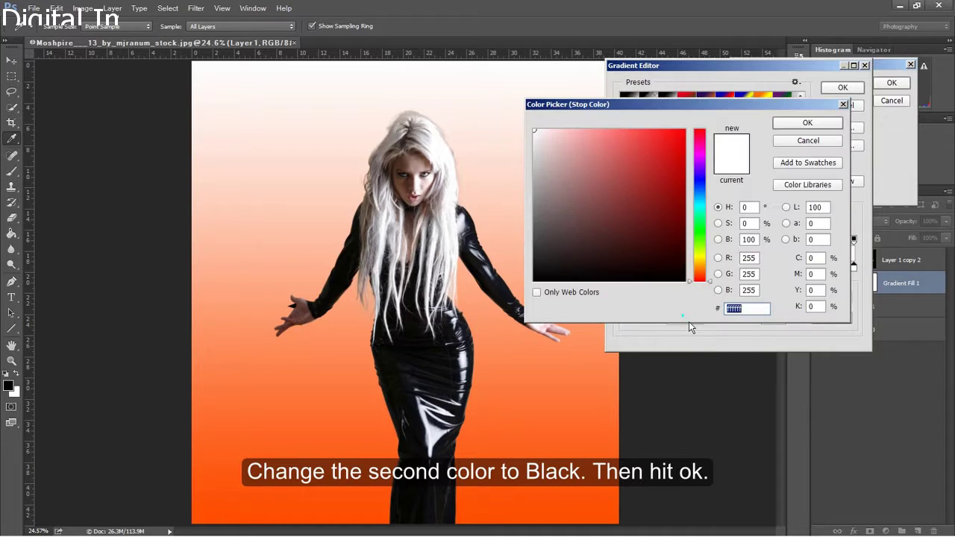
type("000000")
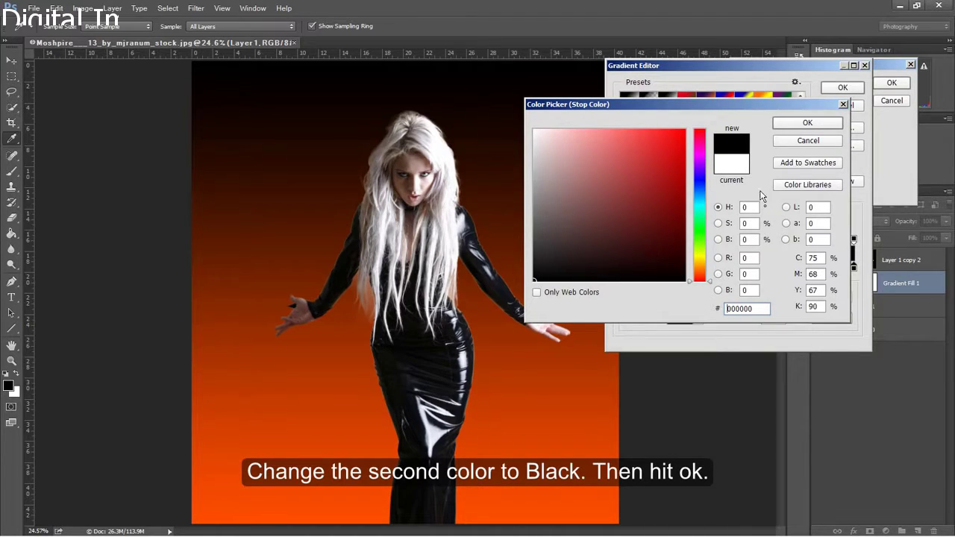
left_click(811, 124)
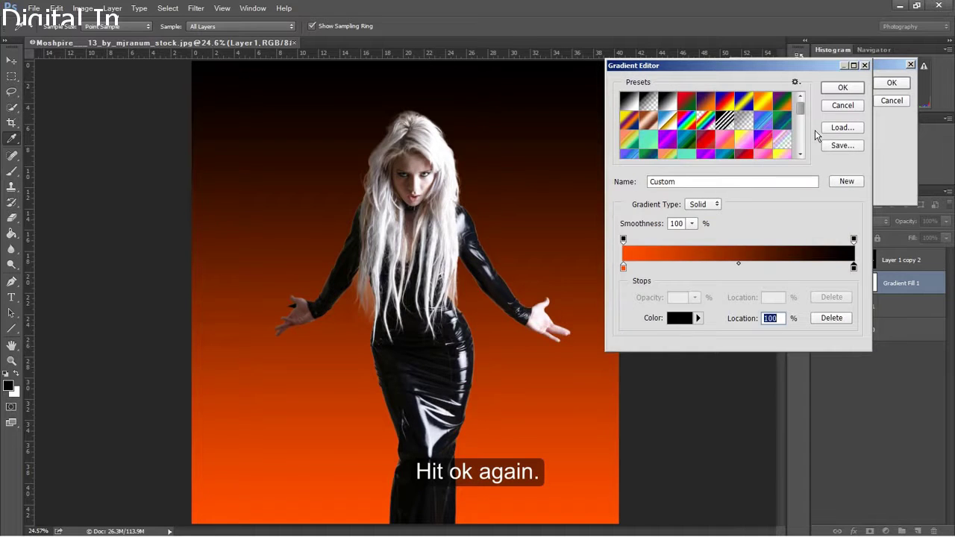
left_click(842, 88)
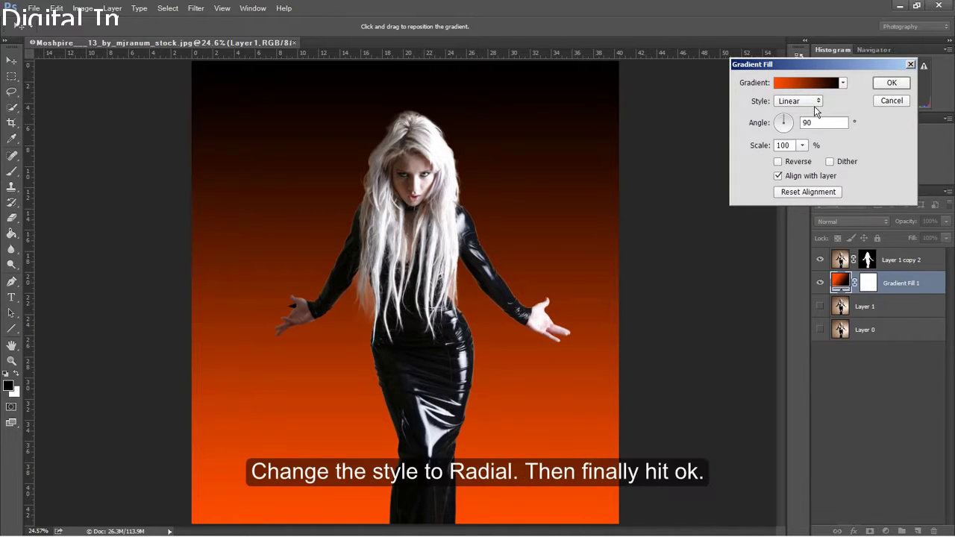
left_click(815, 107)
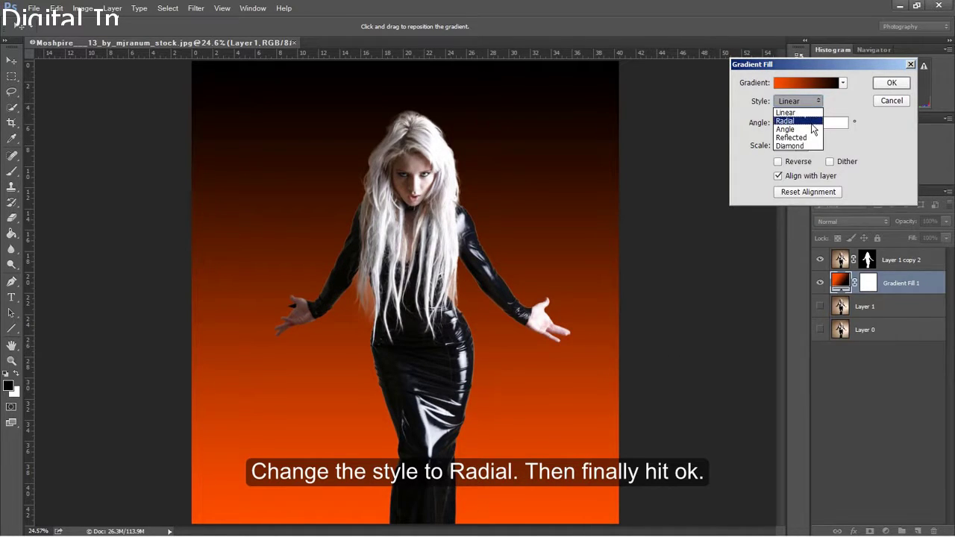
left_click(813, 129)
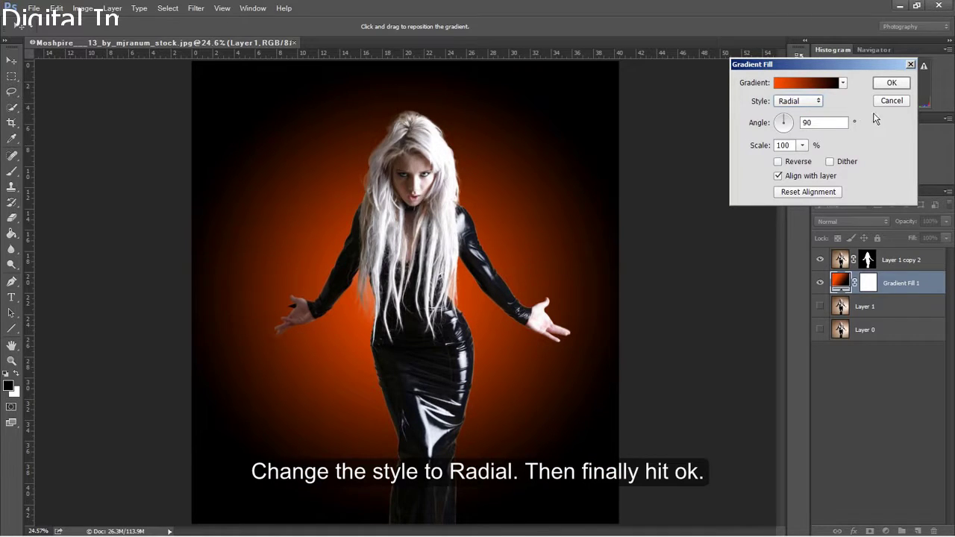
left_click(892, 85)
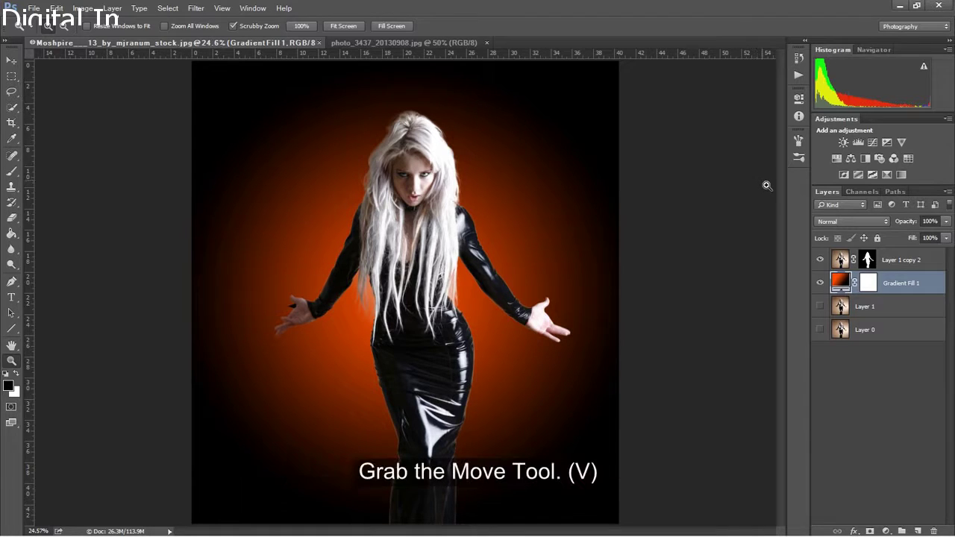
Step: Drag the fire texture photo into the model document as Layer 2
left_click(460, 46)
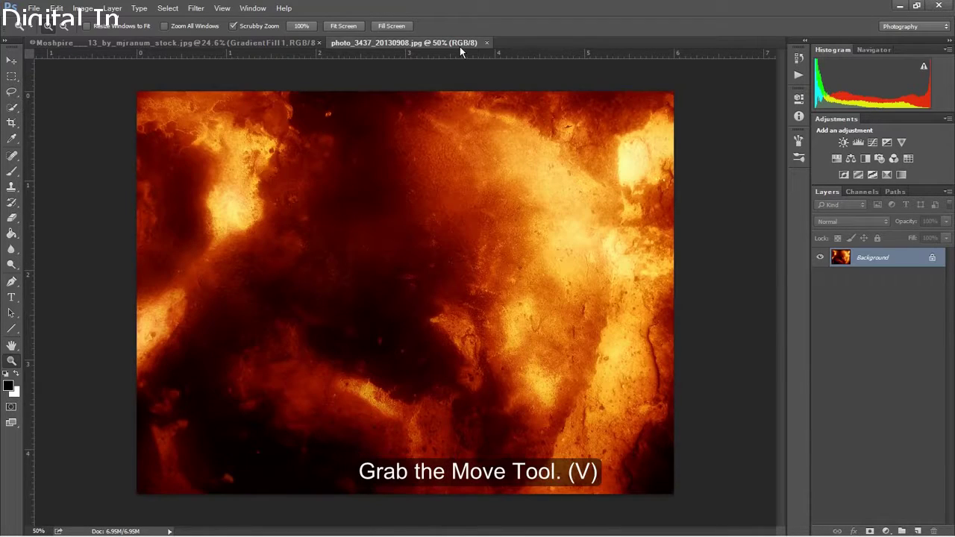
left_click(11, 59)
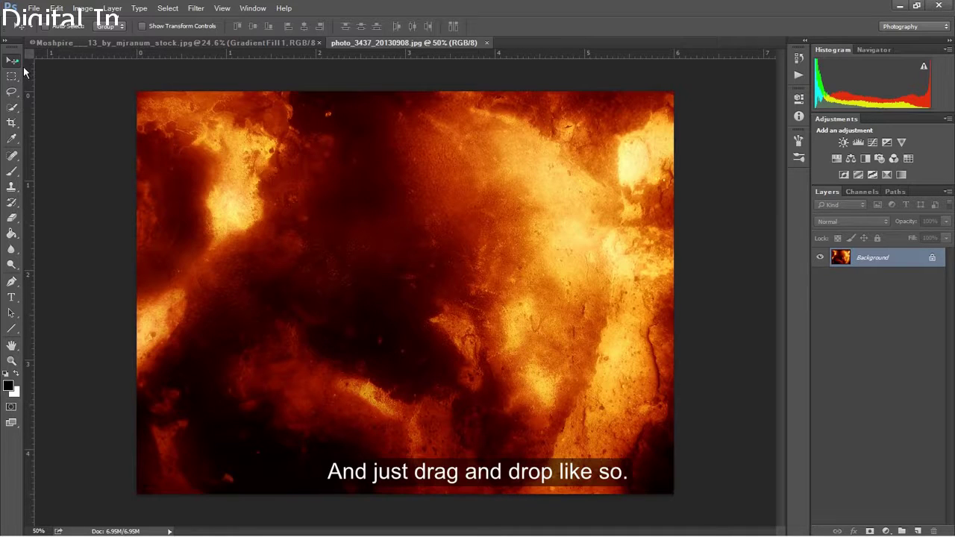
mouse_move(368, 219)
left_mouse_down()
mouse_move(187, 50)
mouse_move(251, 128)
left_mouse_up()
left_click_drag(394, 308, 409, 285)
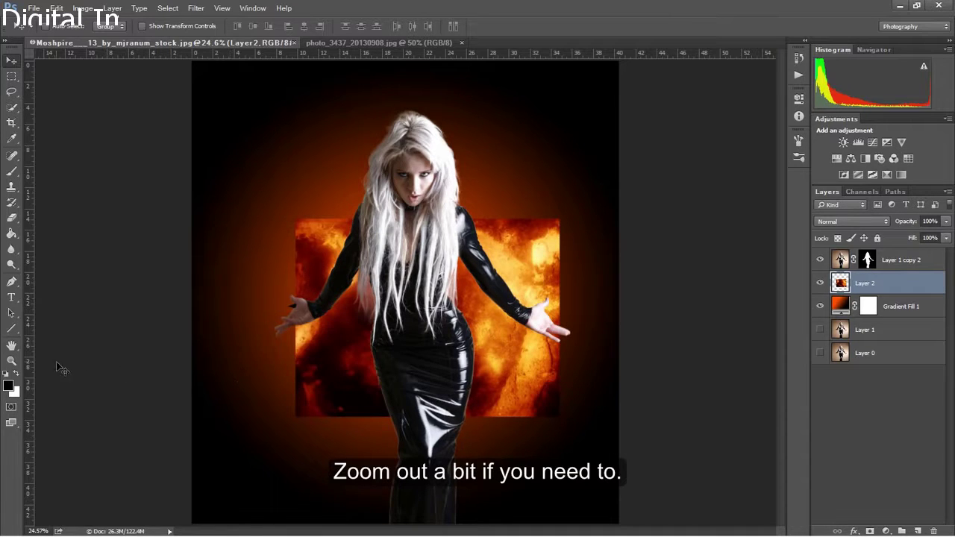
left_click(12, 361)
left_click_drag(438, 347, 426, 348)
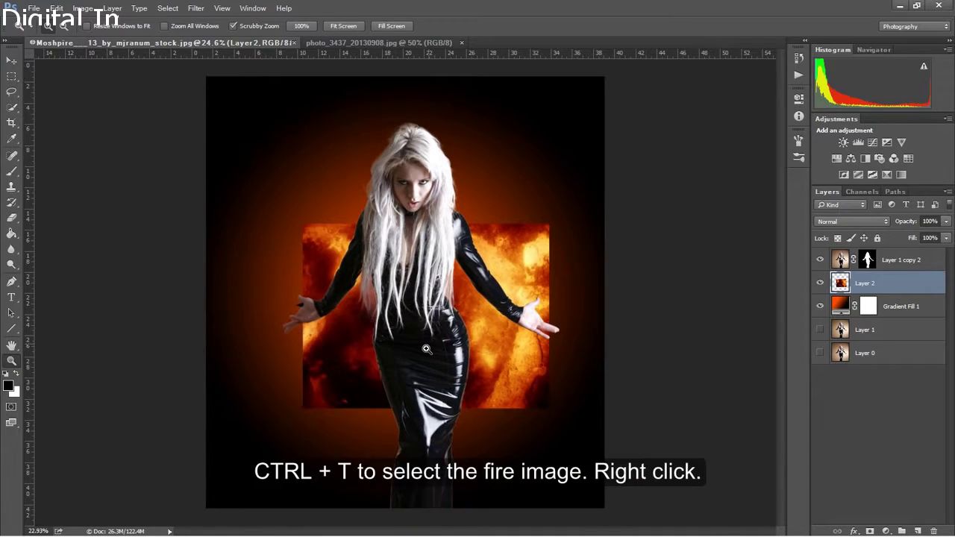
Step: Rotate the fire layer 90° CCW, enlarge it to cover the canvas, and blend it with Soft Light
key("ctrl+t")
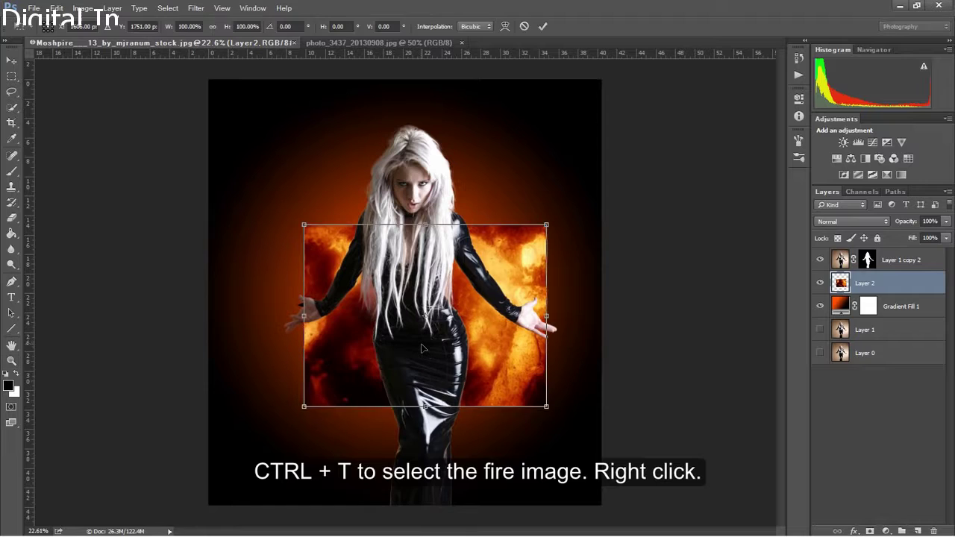
right_click(422, 348)
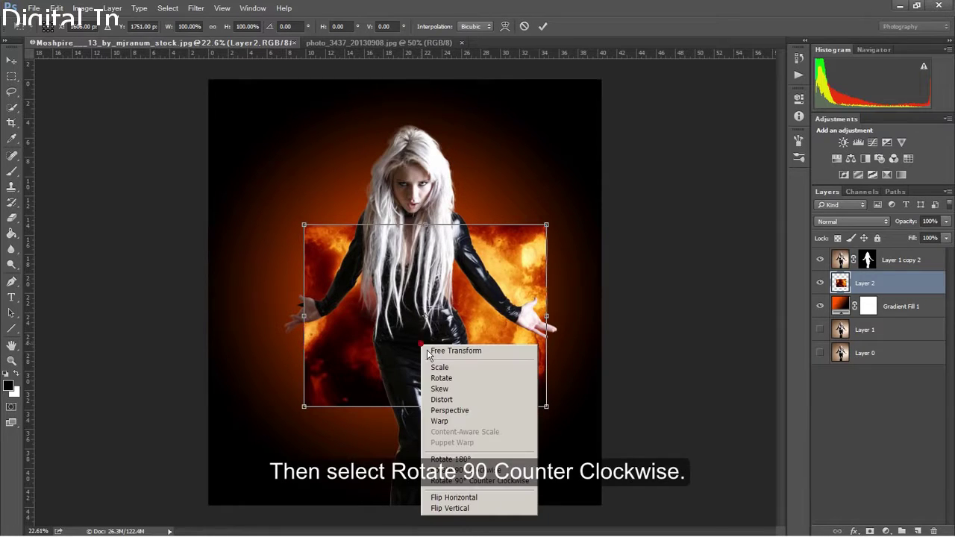
left_click(436, 481)
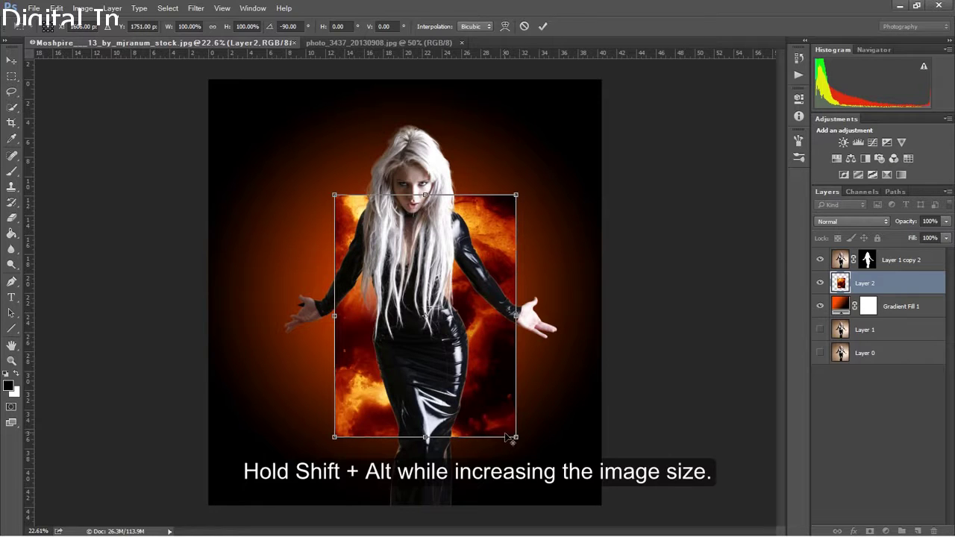
left_click_drag(521, 443, 635, 515)
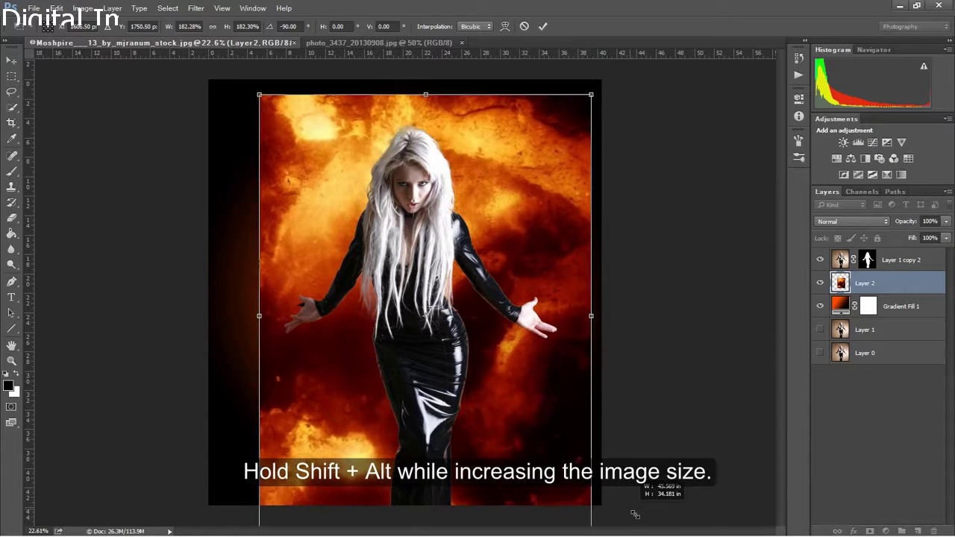
mouse_move(542, 446)
left_mouse_down()
mouse_move(490, 412)
mouse_move(484, 425)
left_mouse_up()
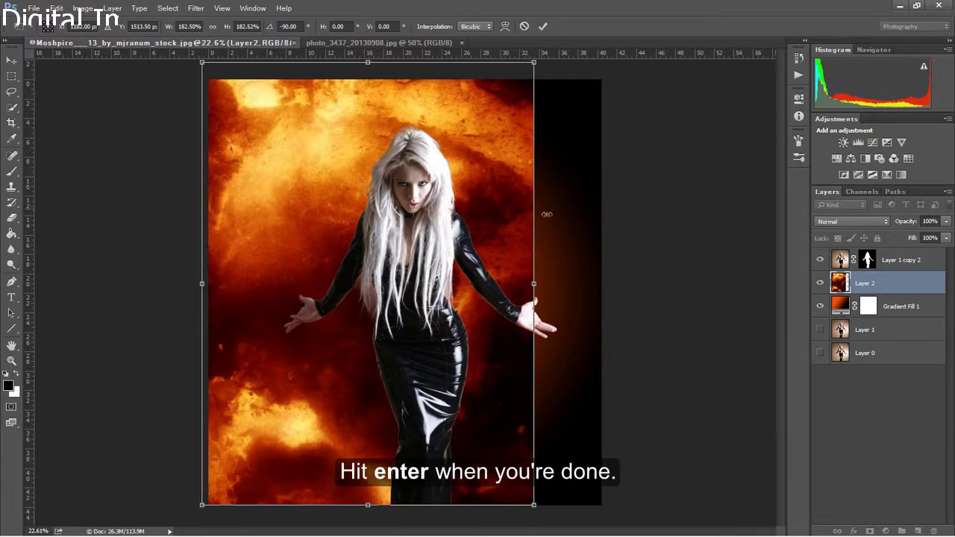
left_click_drag(537, 510, 611, 505)
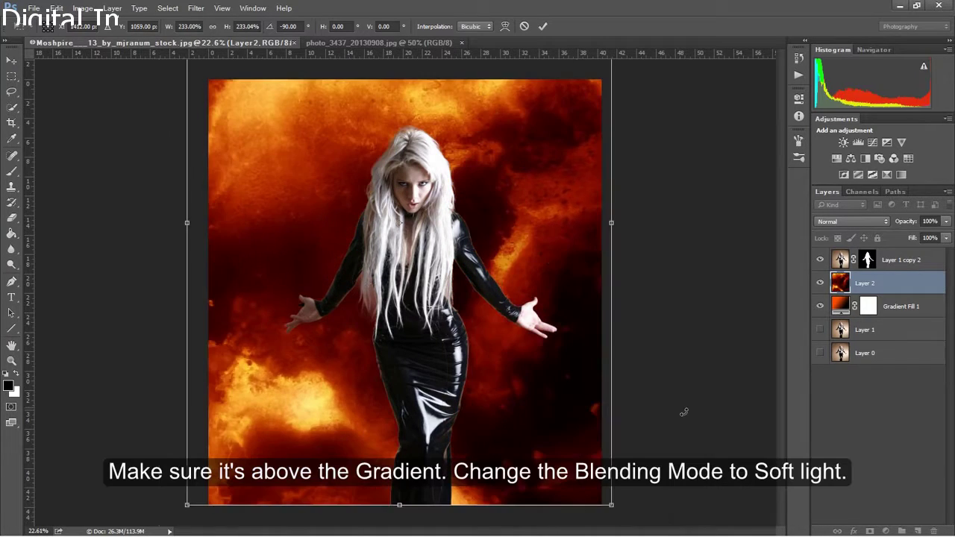
key("Return")
key("z")
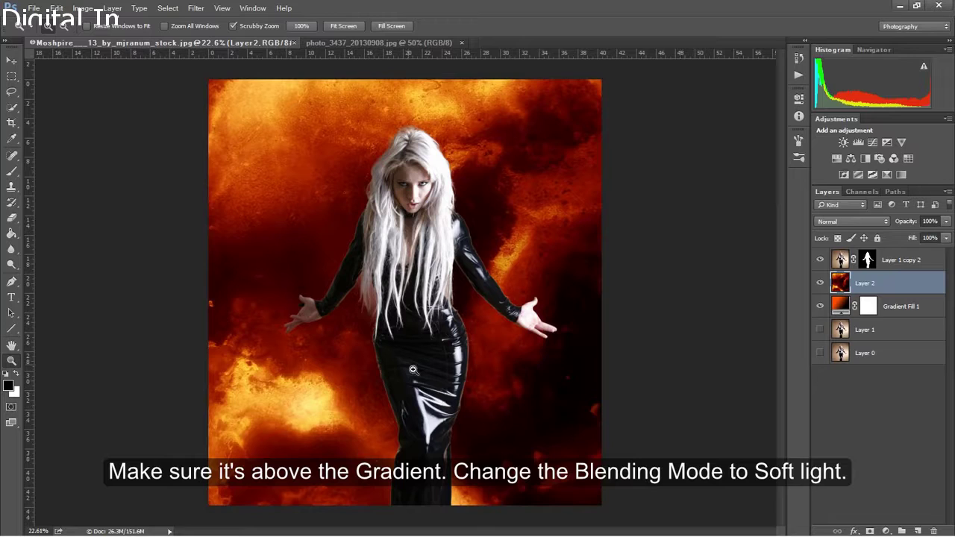
left_click(462, 347, "alt")
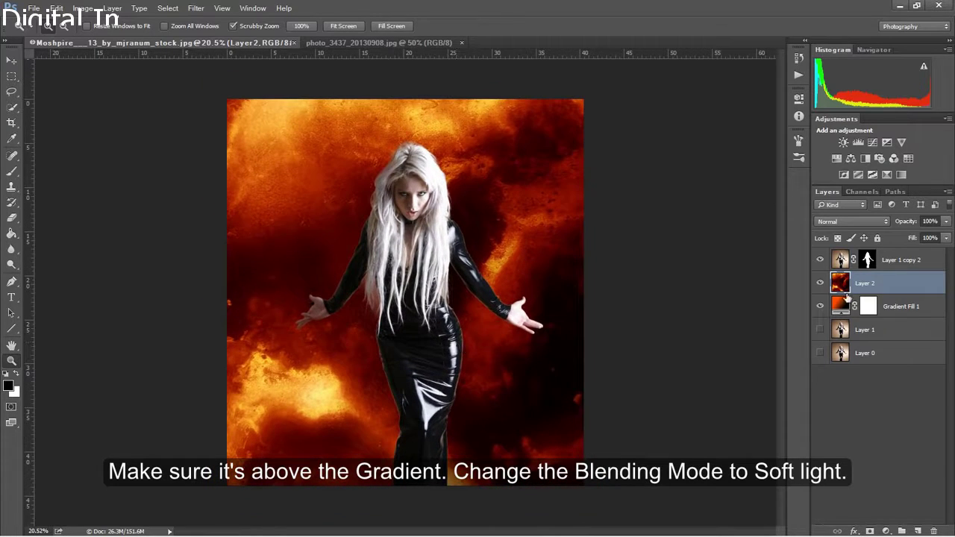
left_click(847, 223)
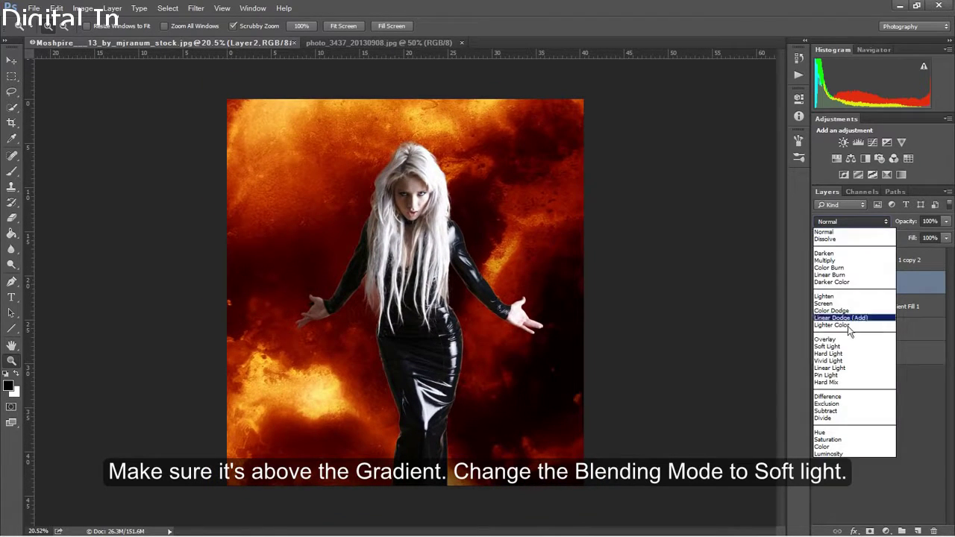
left_click(828, 346)
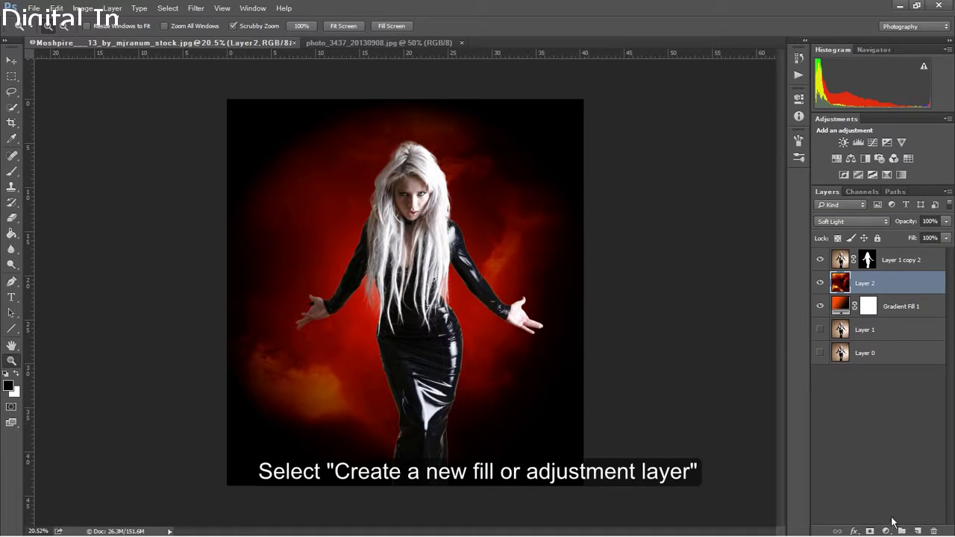
Step: Add a Color Balance layer at the top of the stack, clipped to the model
left_click(885, 531)
left_click(906, 416)
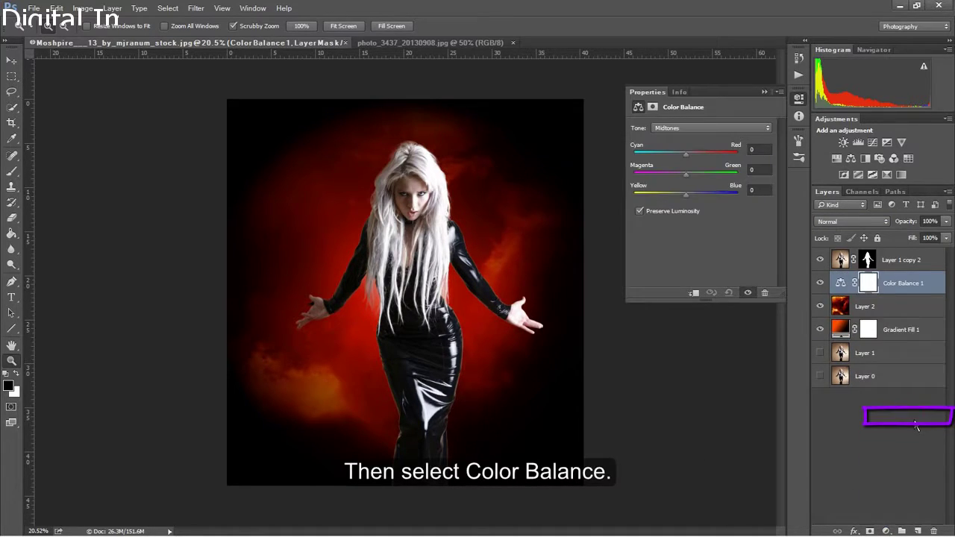
left_click_drag(902, 281, 903, 260)
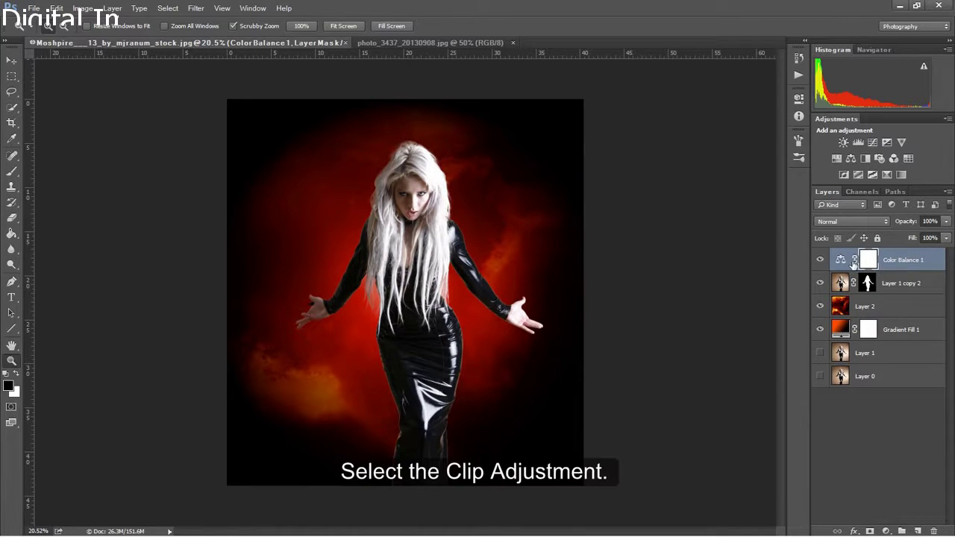
double_click(843, 259)
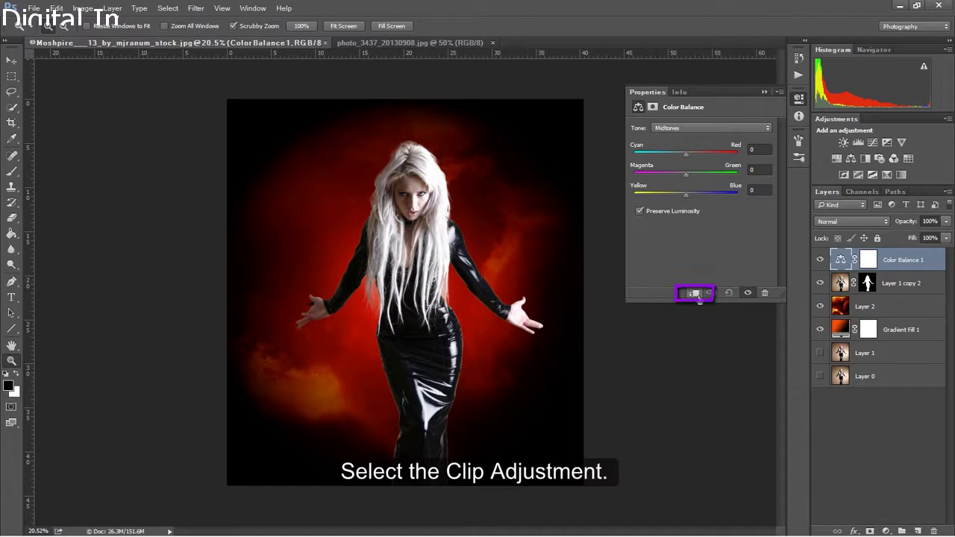
left_click(695, 293)
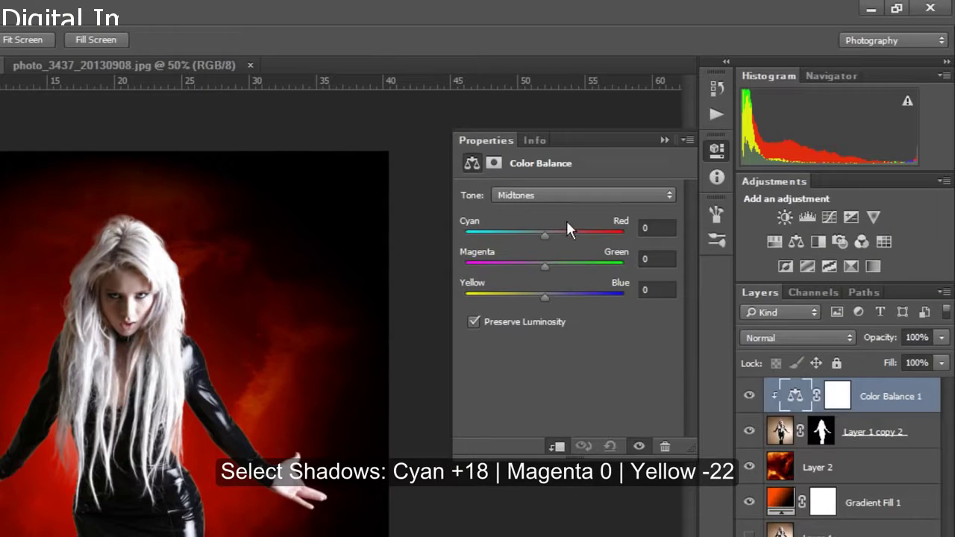
Step: Set Color Balance shadows to 18/−22 and midtones to 47/−30 on Cyan–Red/Yellow–Blue
left_click(556, 195)
left_click(561, 209)
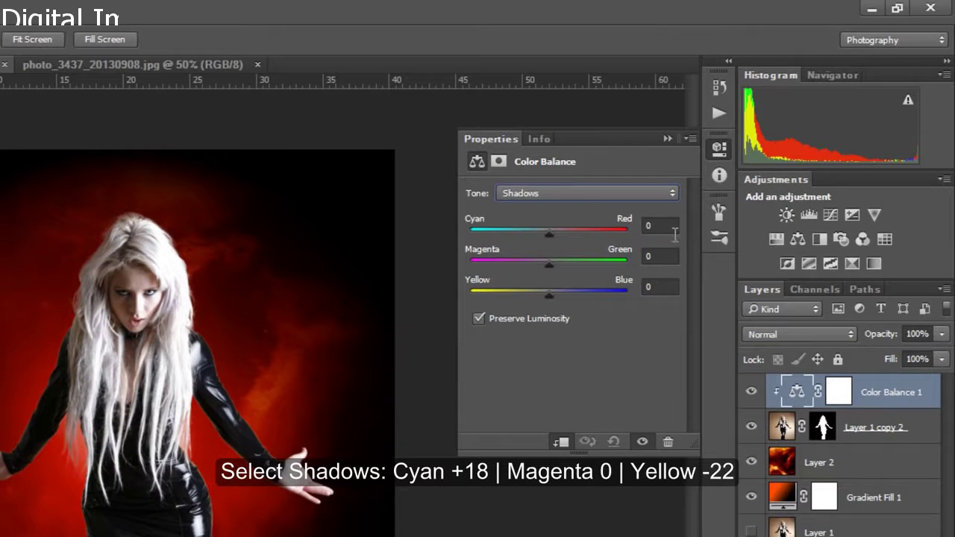
left_click(649, 226)
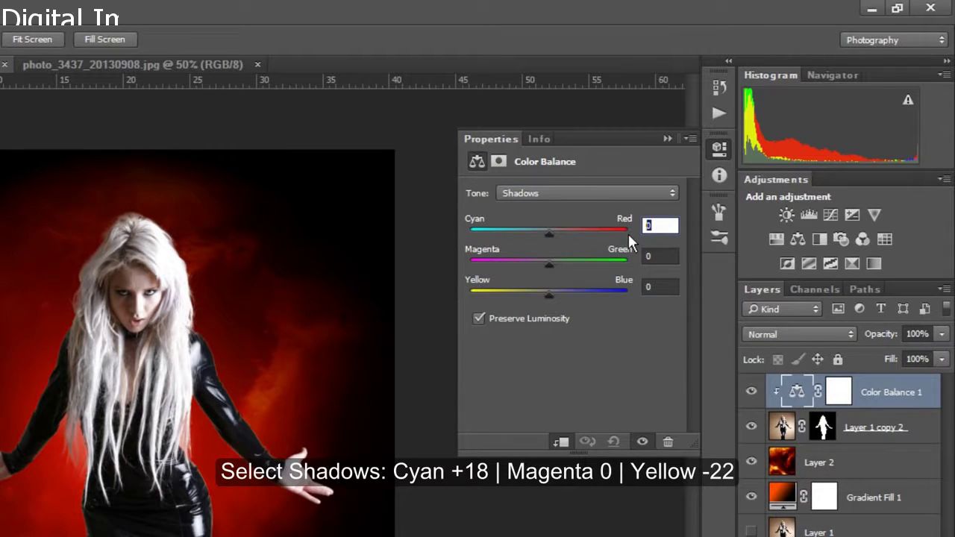
type("18")
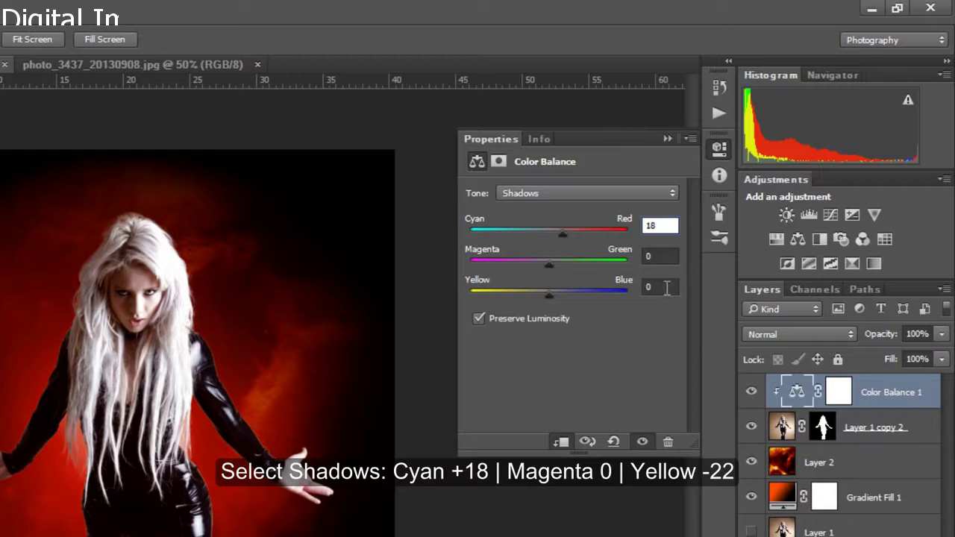
left_click(662, 288)
type("-")
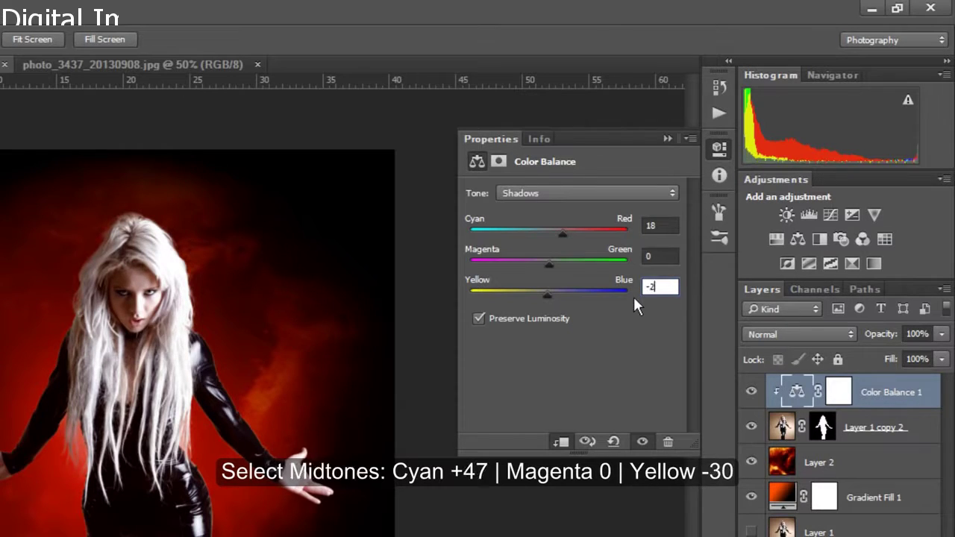
type("22")
left_click(597, 193)
left_click(598, 217)
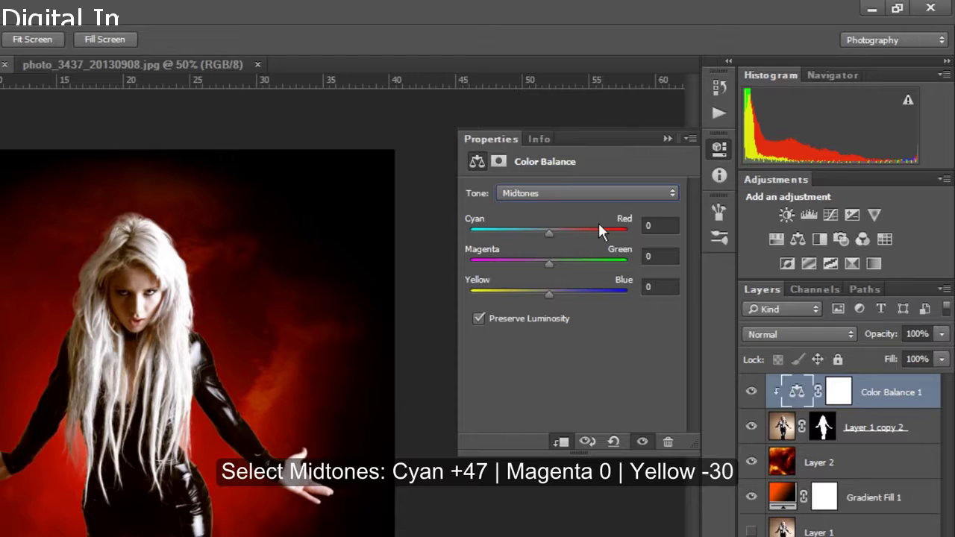
left_click(649, 225)
type("47")
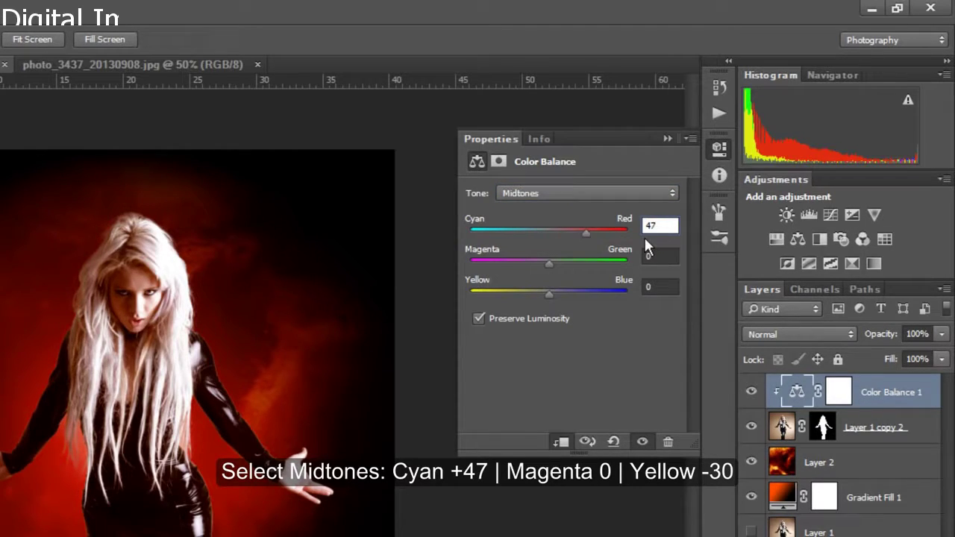
left_click(647, 288)
type("-")
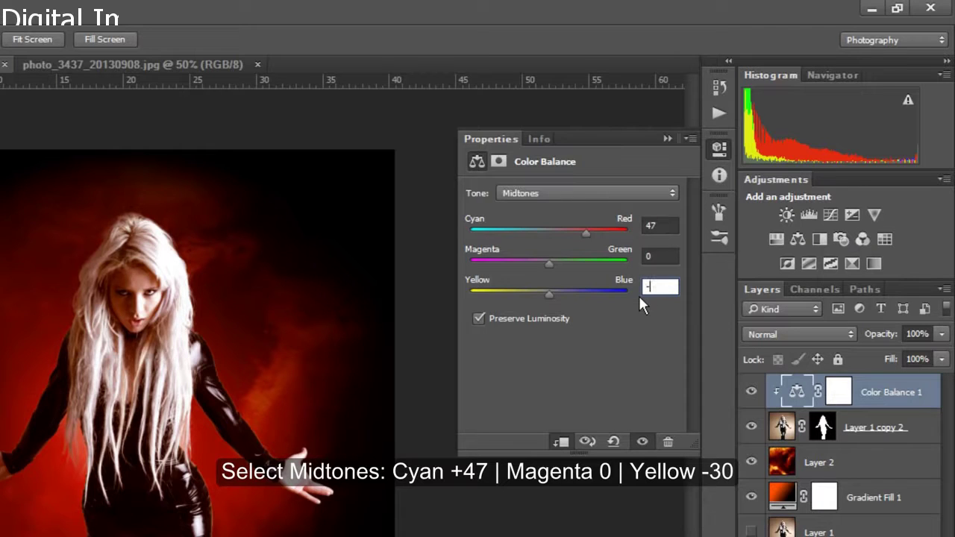
type("30")
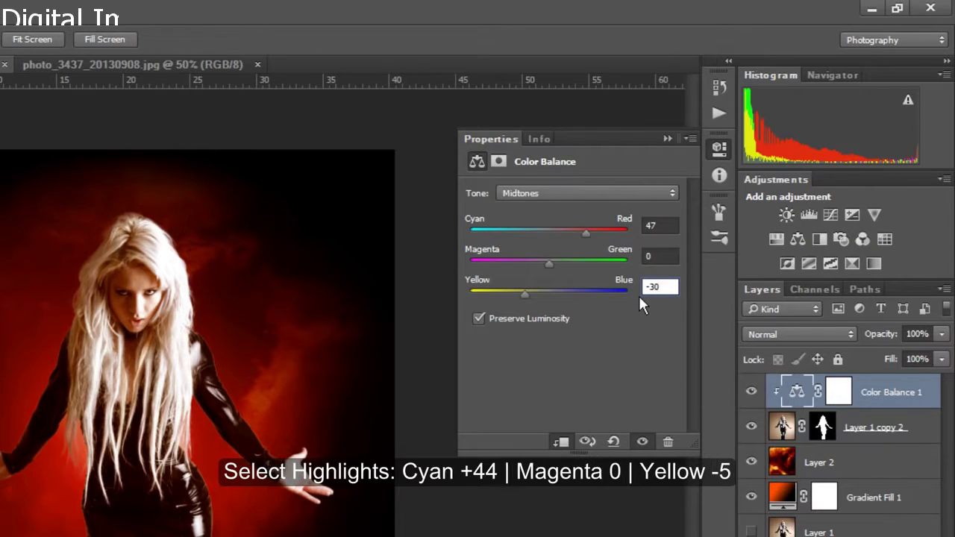
Step: Set Color Balance highlights to 44 Cyan–Red and −5 Yellow–Blue
left_click(619, 193)
left_click(616, 228)
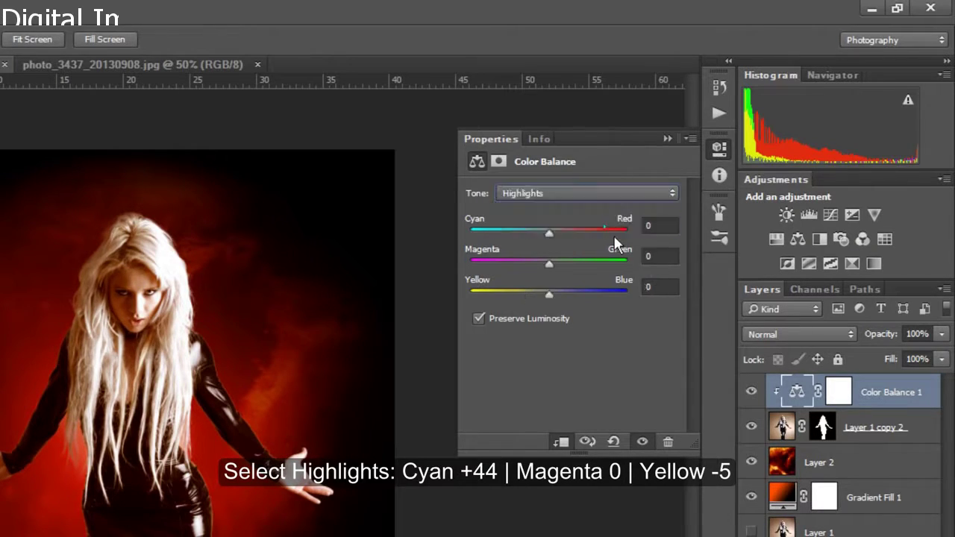
left_click(650, 226)
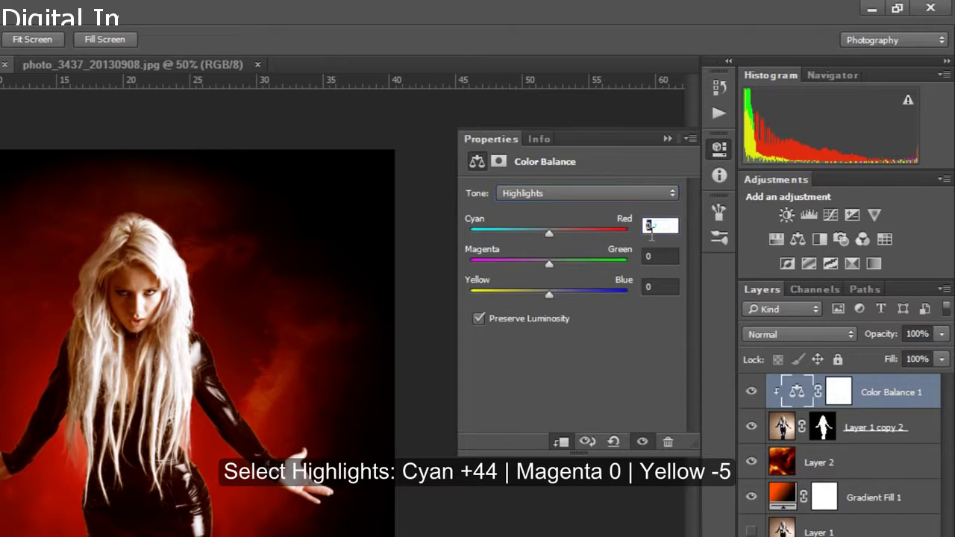
type("44")
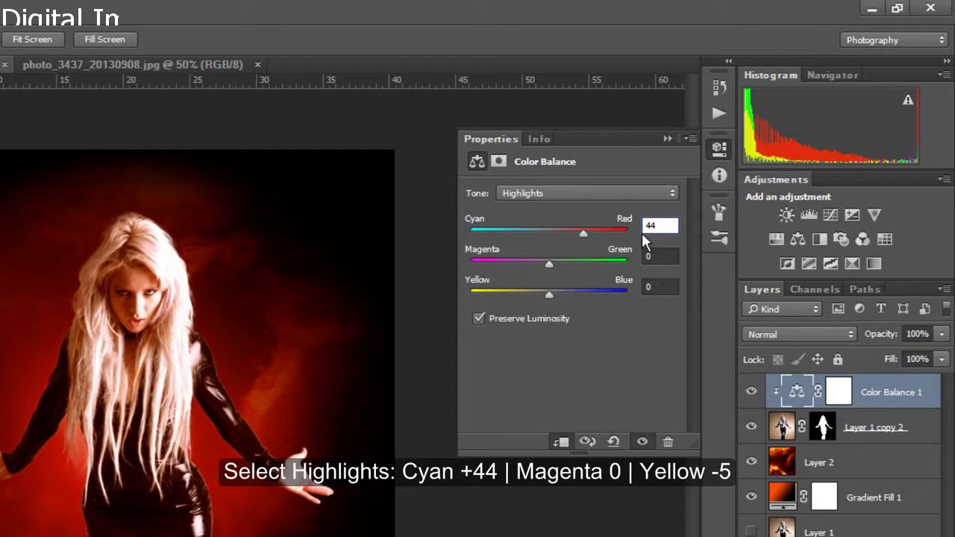
left_click(659, 290)
type("5")
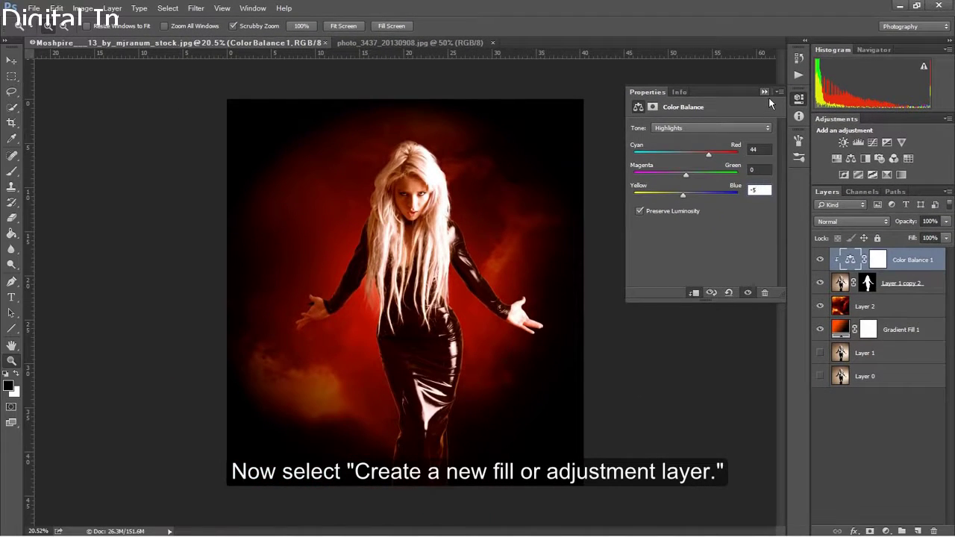
left_click(764, 92)
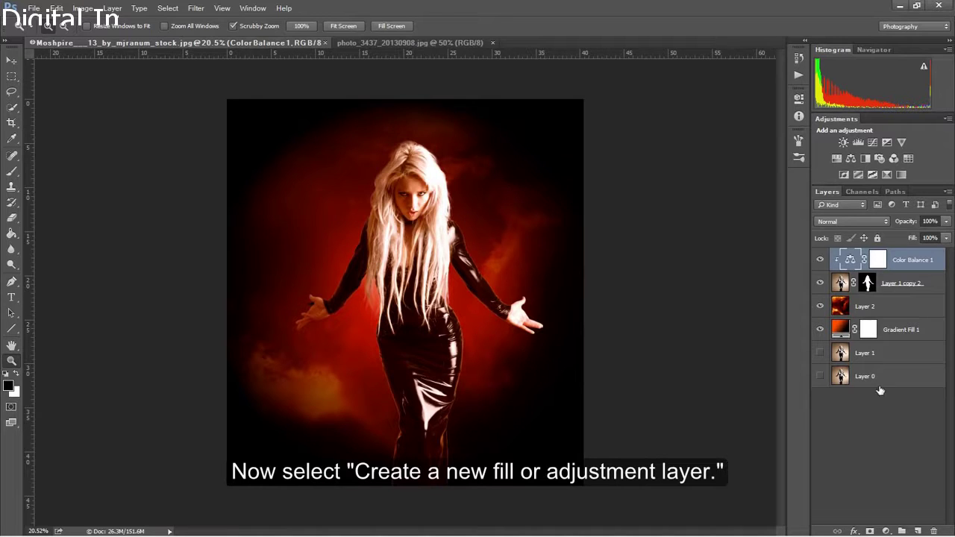
Step: Add a clipped Levels layer with shadow input 16 and midtone input 0.75
left_click(886, 531)
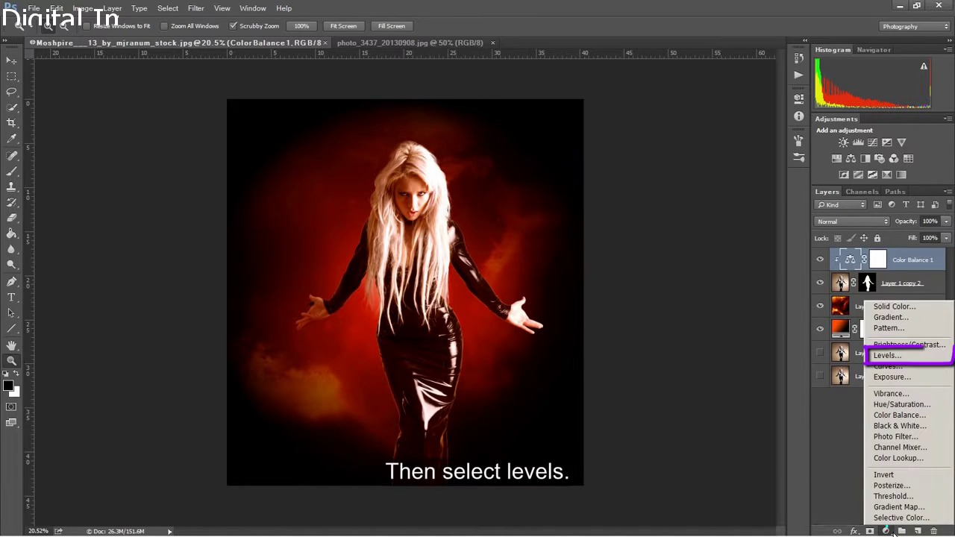
left_click(891, 356)
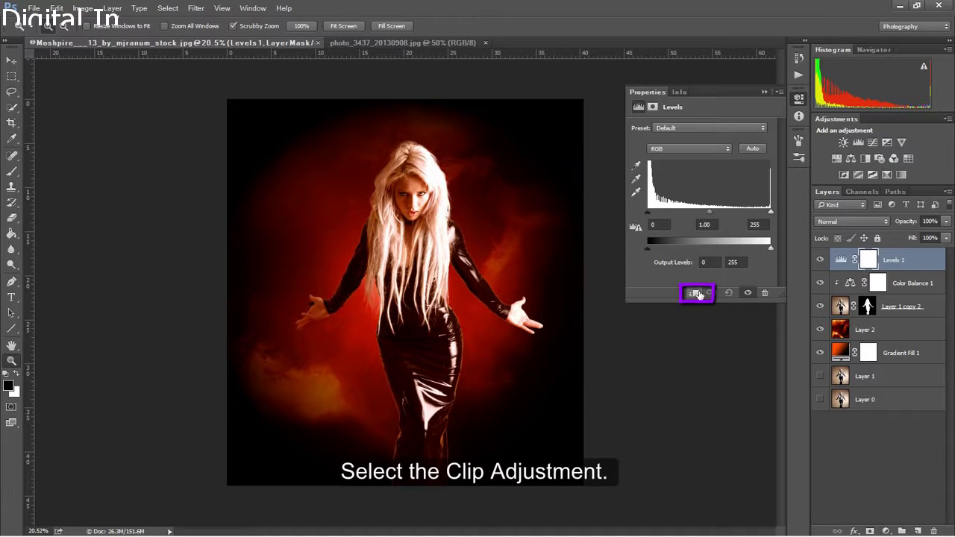
left_click(693, 293)
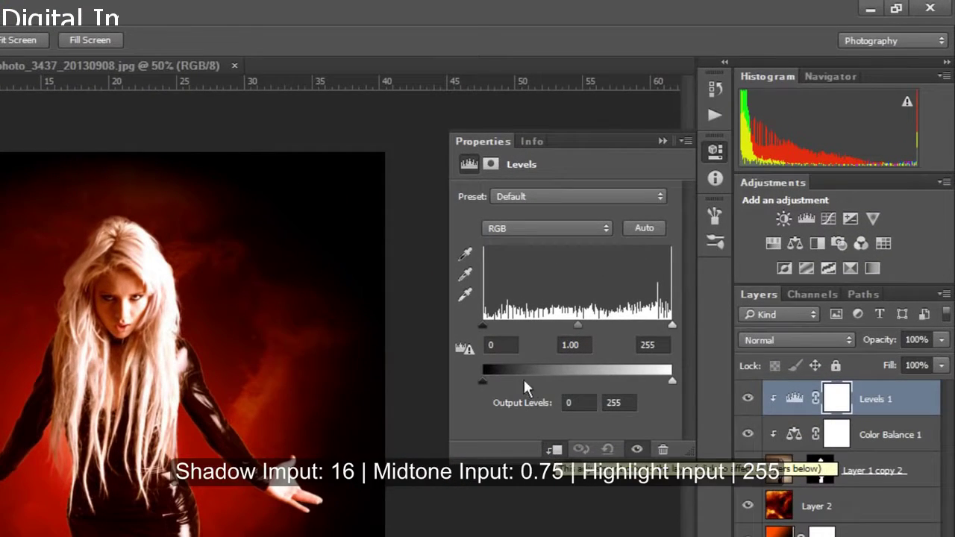
left_click(591, 280)
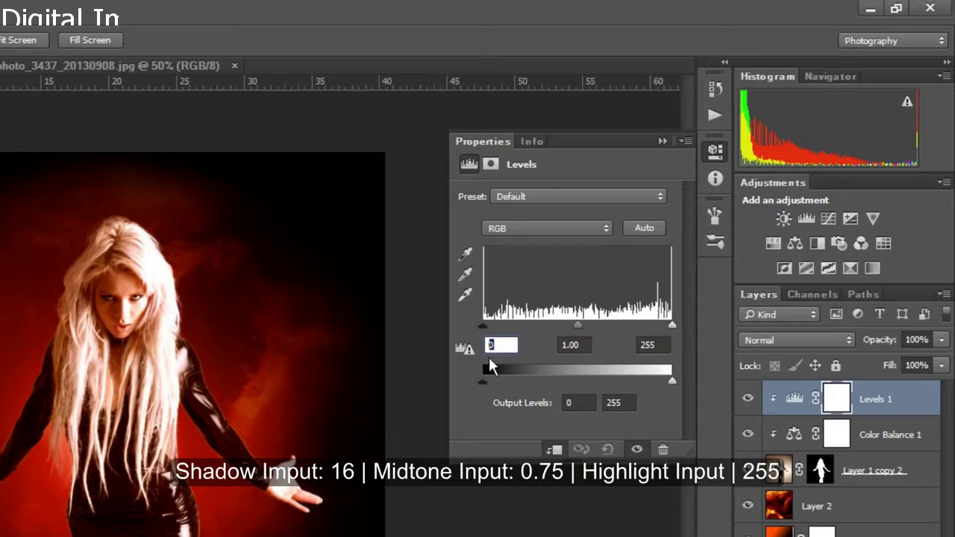
type("16")
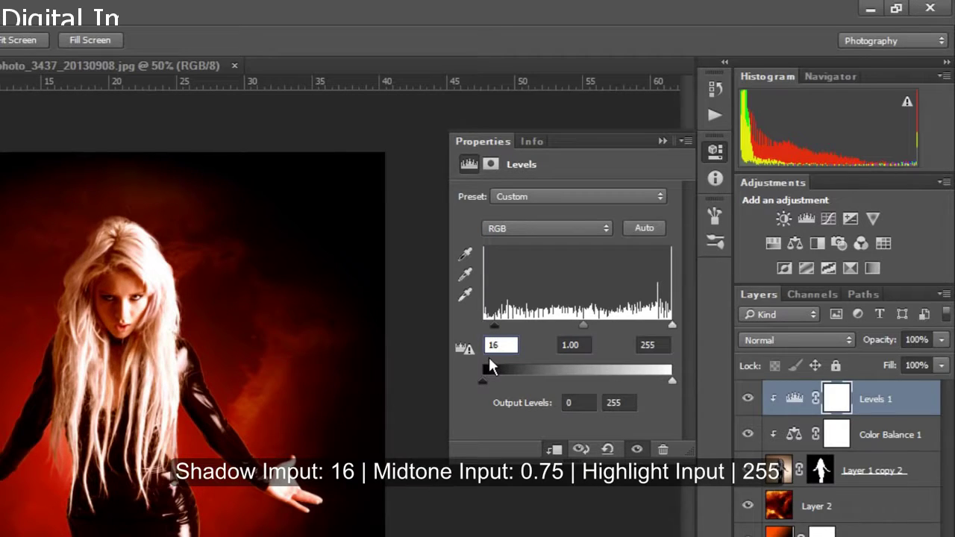
left_click(582, 346)
type("75")
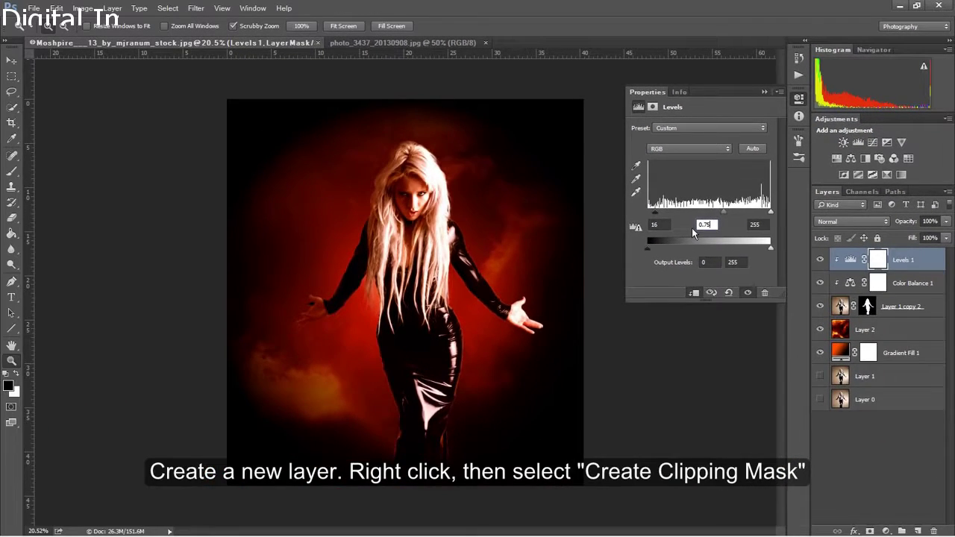
Step: Add an empty Layer 3 on top and clip it to the layers below
left_click(764, 91)
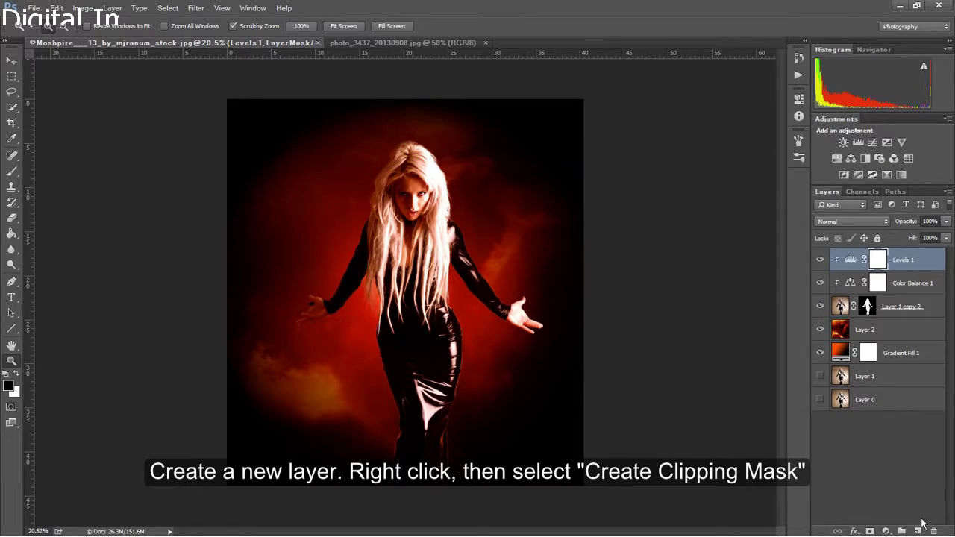
left_click(918, 530)
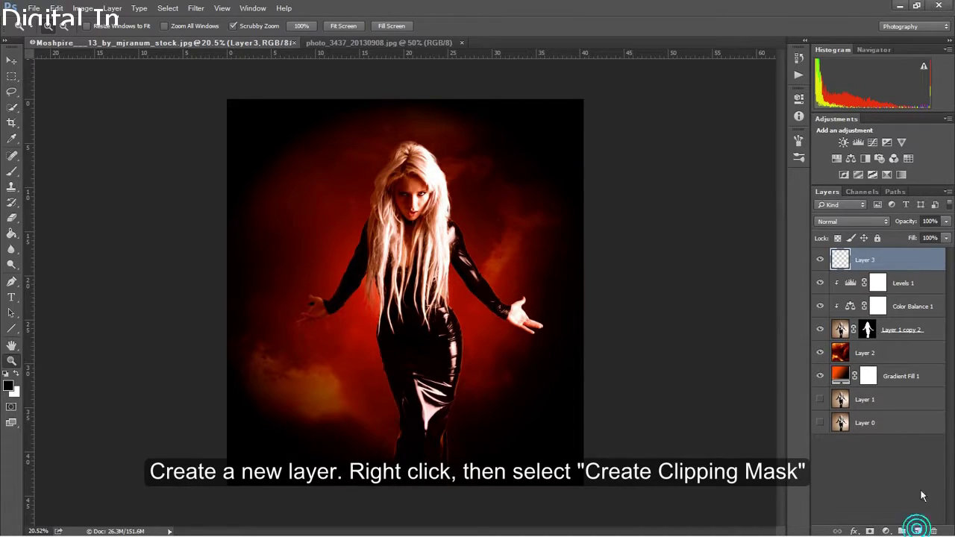
right_click(863, 260)
left_click(838, 296)
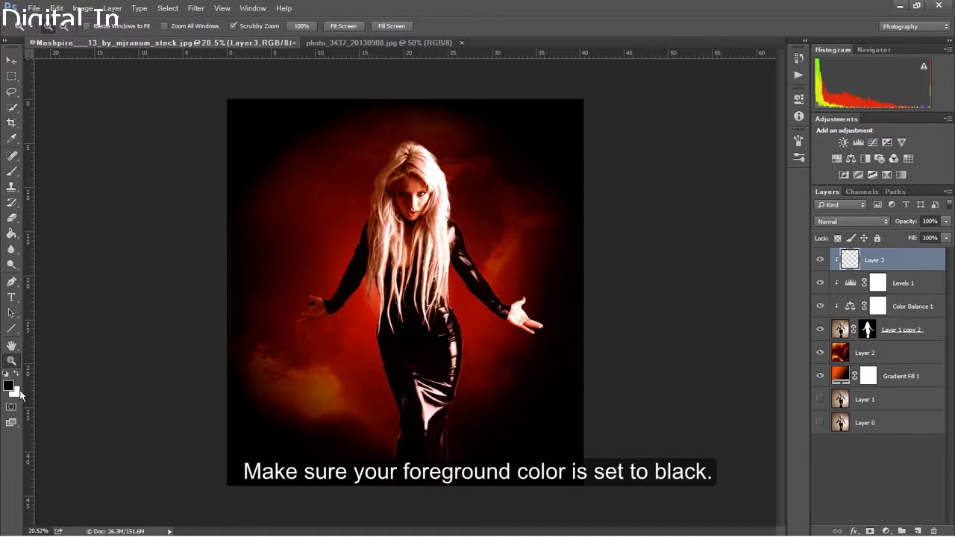
Step: Paint the model's right hand dark on Layer 3 with a full-opacity brush
left_click(11, 171)
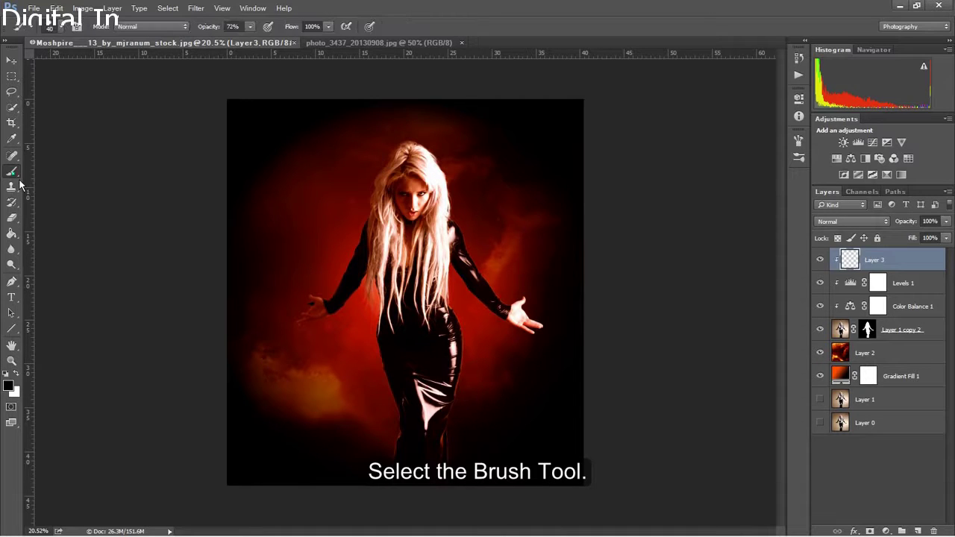
left_click(59, 27)
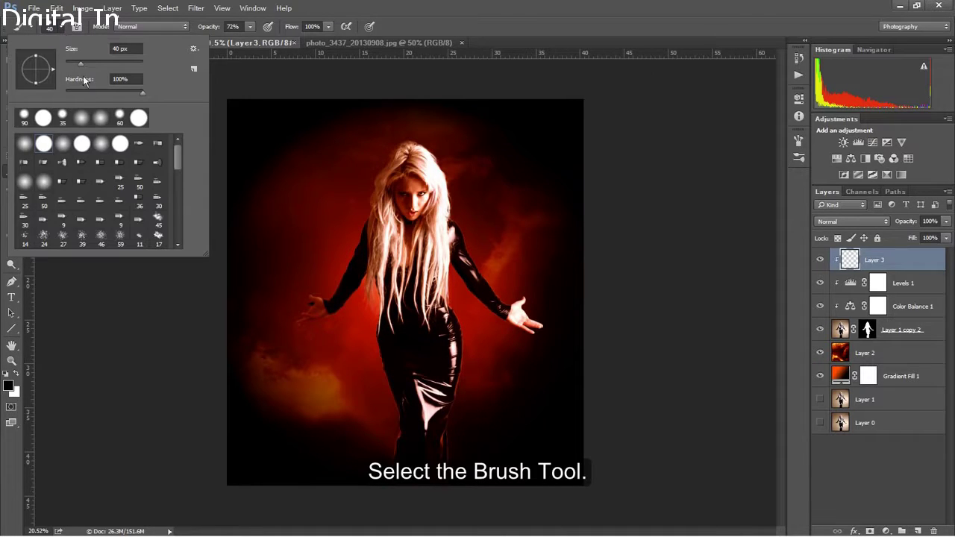
left_click(515, 309)
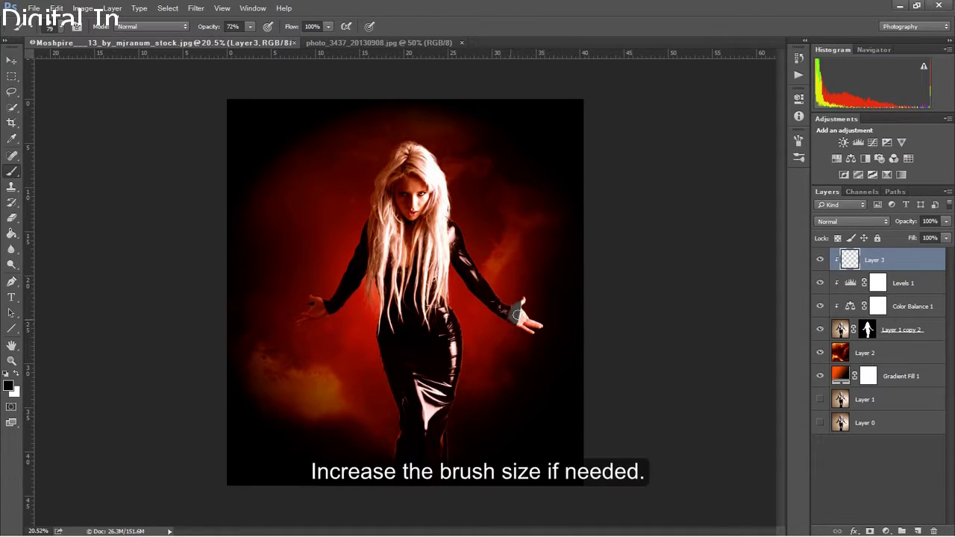
key("ctrl+z")
left_click(250, 26)
left_click_drag(251, 38, 270, 38)
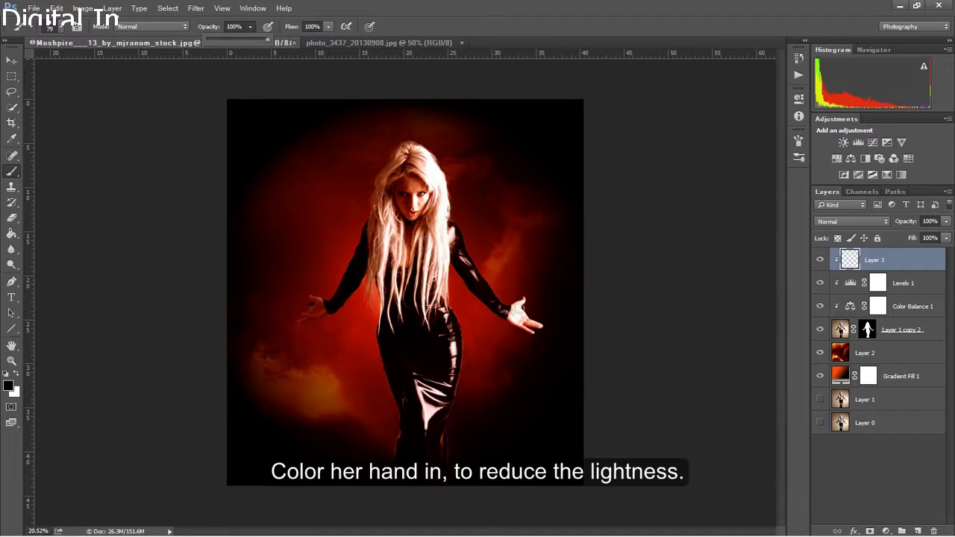
left_click_drag(530, 297, 552, 339)
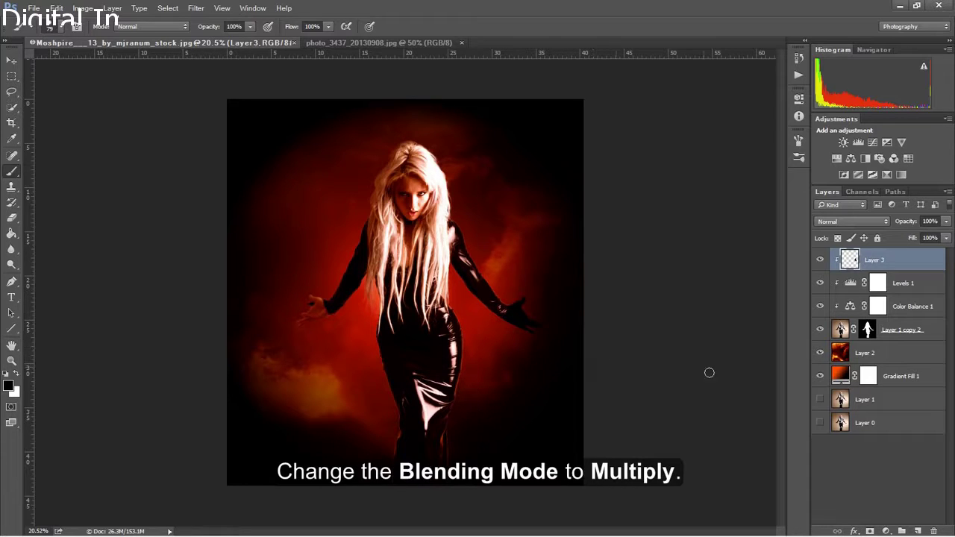
Step: Set Layer 3 to Multiply blending at about 39% opacity
left_click(865, 221)
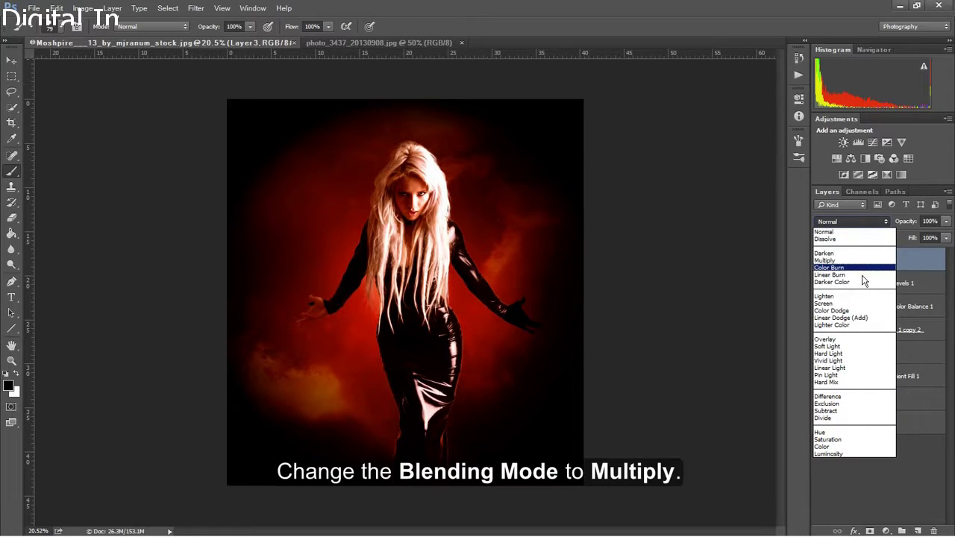
left_click(858, 260)
left_click(946, 221)
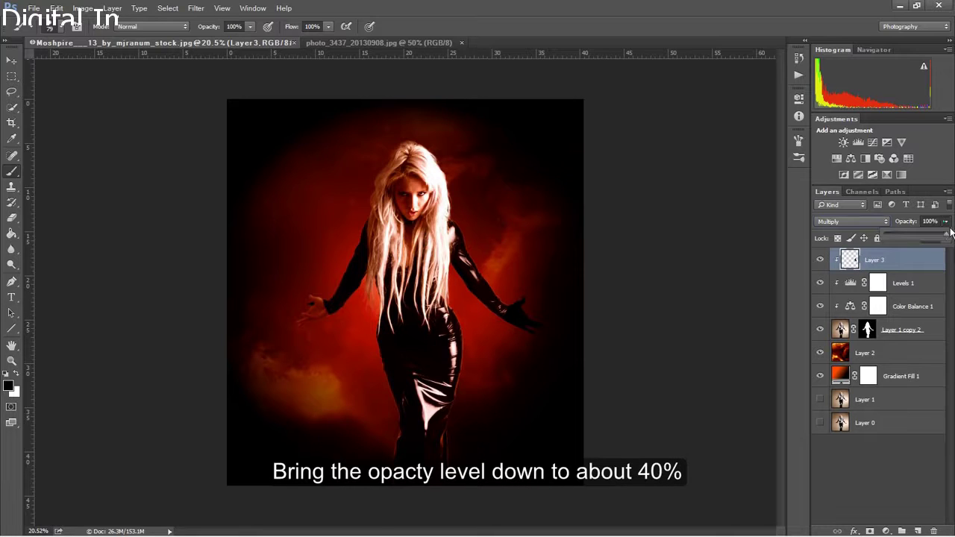
mouse_move(945, 235)
left_mouse_down()
mouse_move(951, 246)
mouse_move(916, 239)
left_mouse_up()
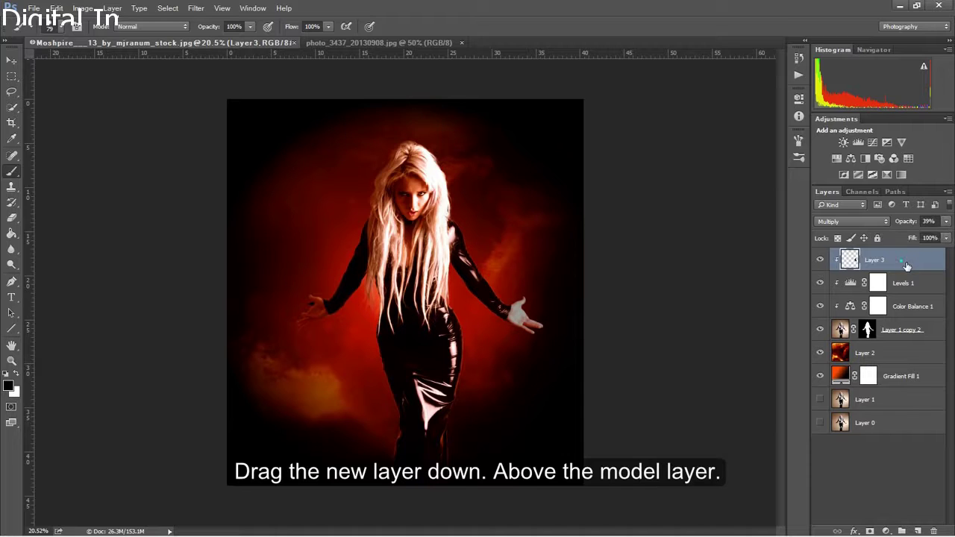
Step: Move Layer 3 just above Layer 1 copy 2, and add a new group named Fire below it
left_click_drag(908, 264, 906, 319)
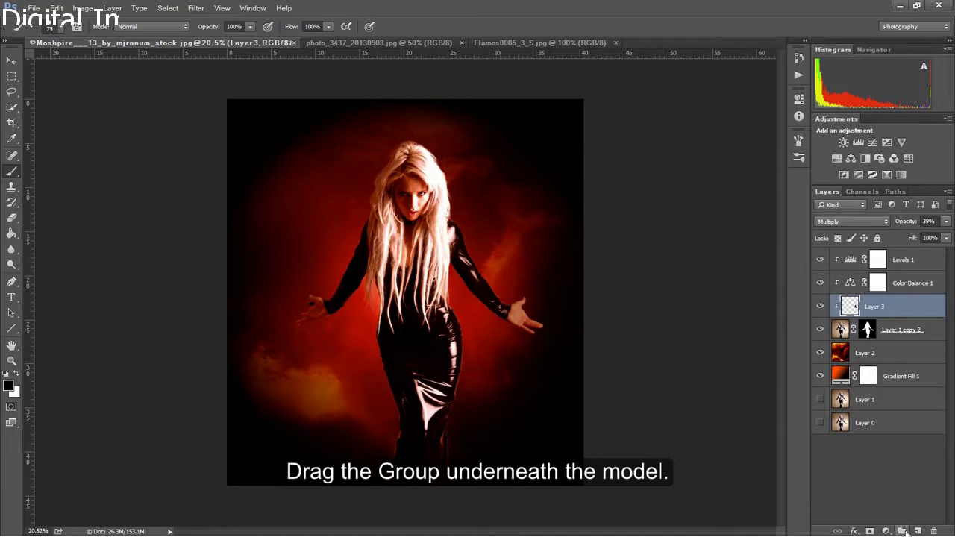
left_click(902, 531)
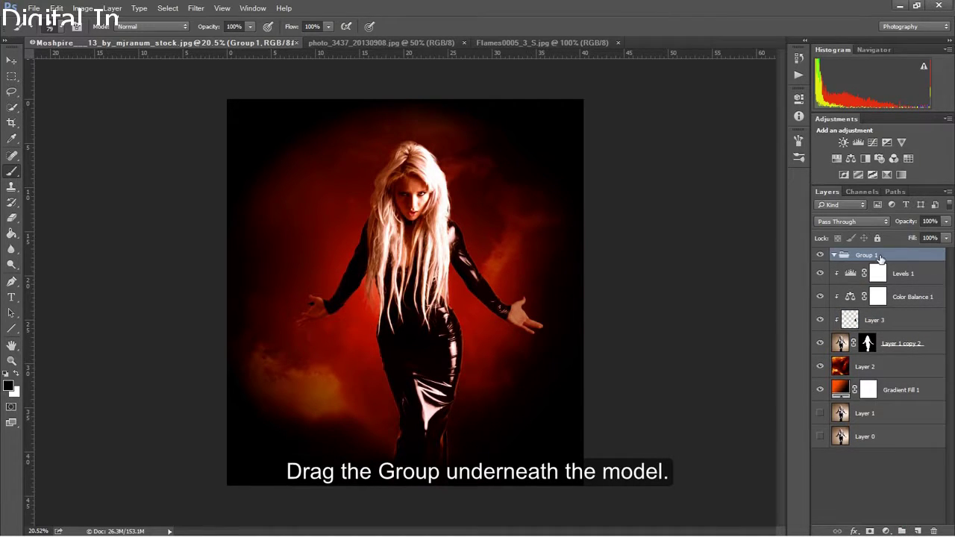
left_click_drag(881, 260, 884, 355)
double_click(869, 350)
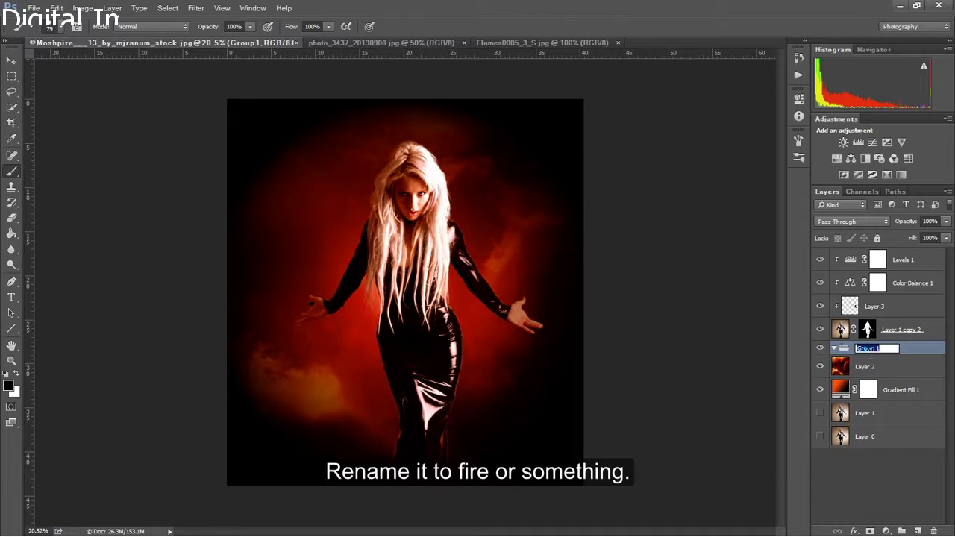
type("Fir")
type("e")
key("Return")
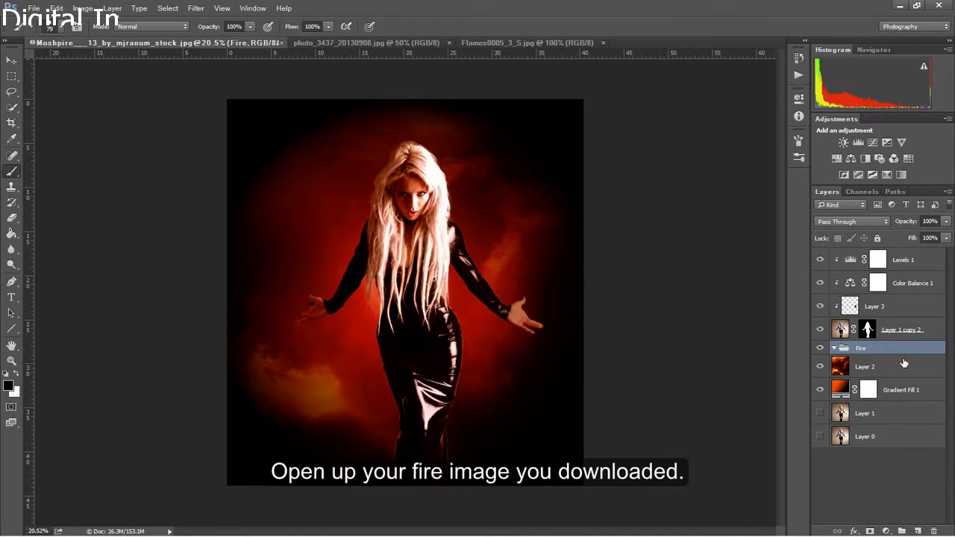
Step: In the Flames image, copy the Green-channel bright flames to Layer 1 and start dragging them over
left_click(483, 47)
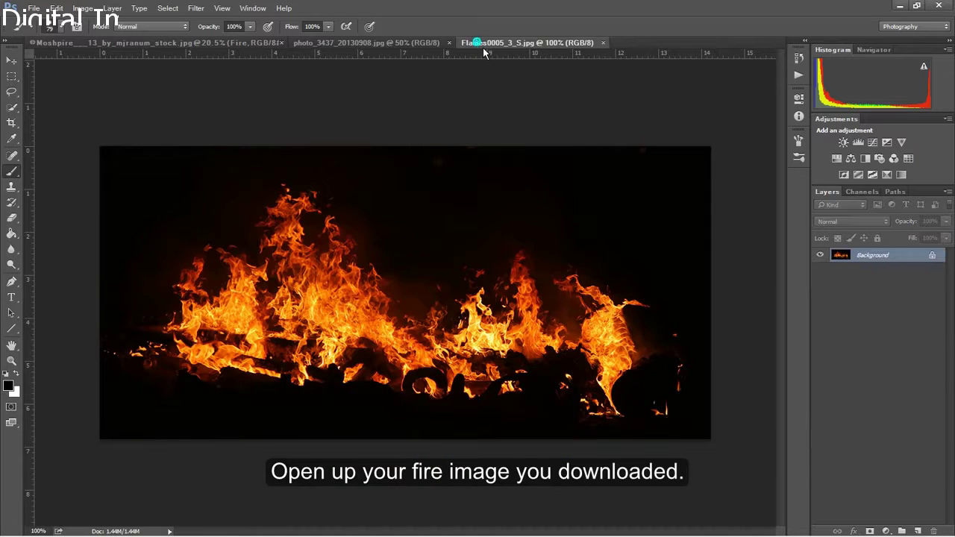
left_click(862, 196)
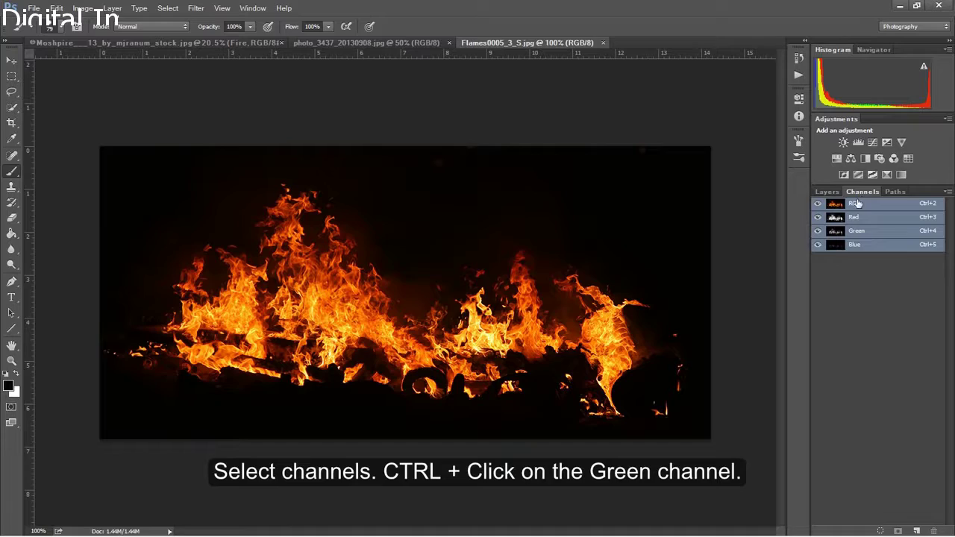
left_click(844, 234, "ctrl")
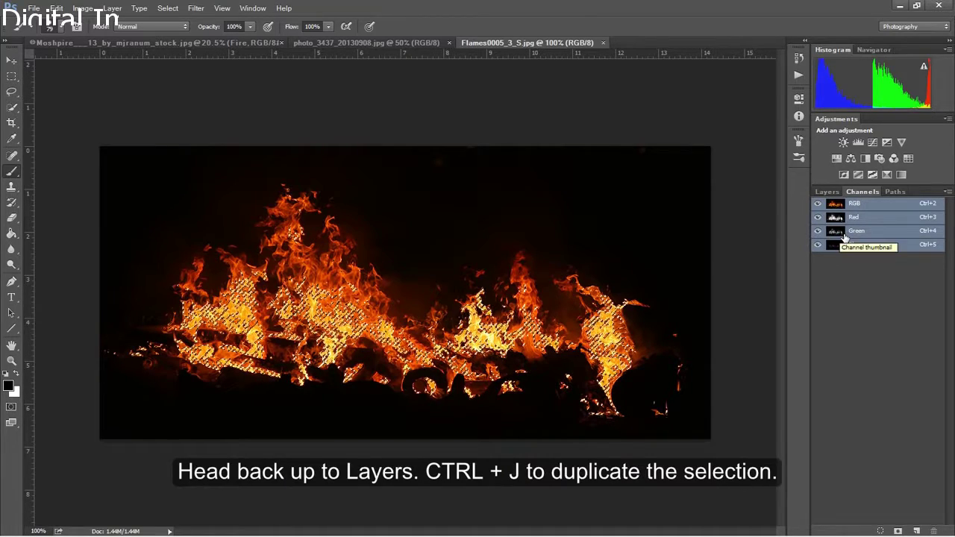
left_click(832, 192)
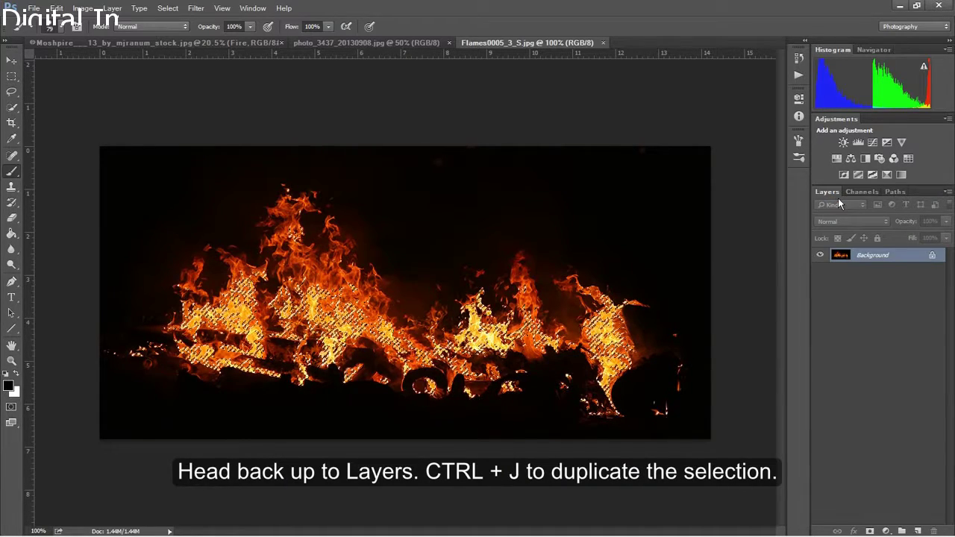
key("ctrl+j")
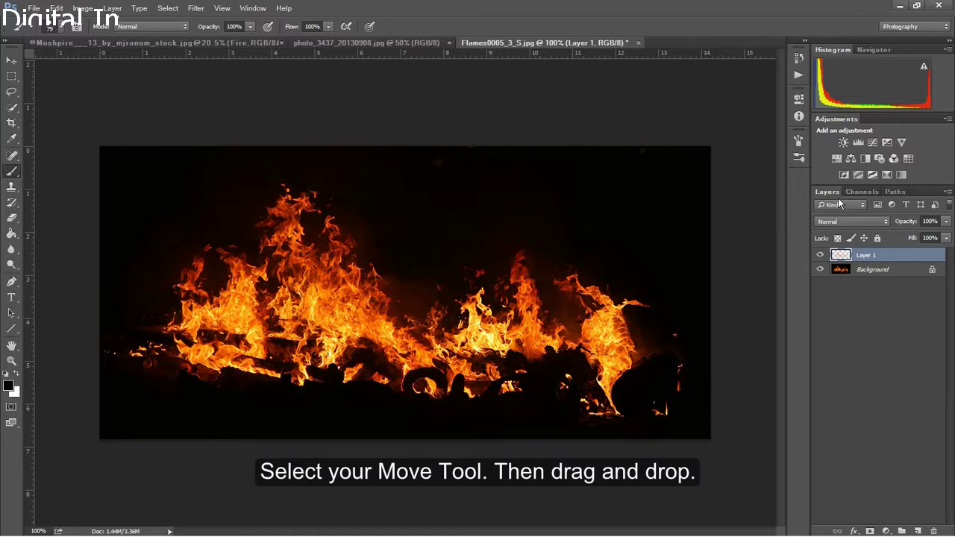
left_click(11, 60)
mouse_move(260, 221)
left_mouse_down()
mouse_move(250, 194)
mouse_move(345, 196)
left_mouse_up()
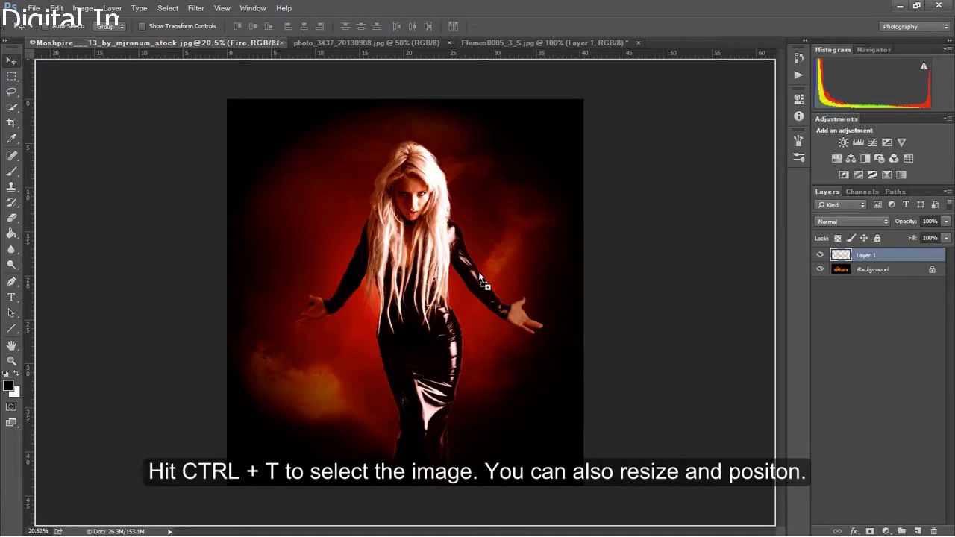
Step: Drop the flames into the Fire group as Layer 4, rotated about 54° along the arm
left_click_drag(479, 276, 520, 279)
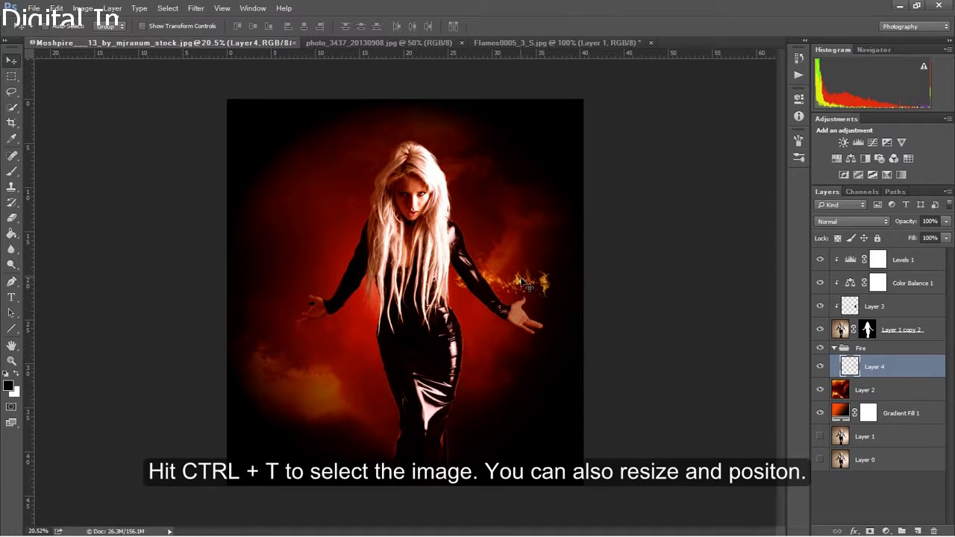
key("ctrl+t")
mouse_move(553, 324)
left_mouse_down()
mouse_move(504, 337)
mouse_move(423, 276)
mouse_move(440, 247)
left_mouse_up()
mouse_move(494, 275)
left_mouse_down()
mouse_move(487, 263)
mouse_move(492, 270)
left_mouse_up()
left_click_drag(545, 249, 572, 249)
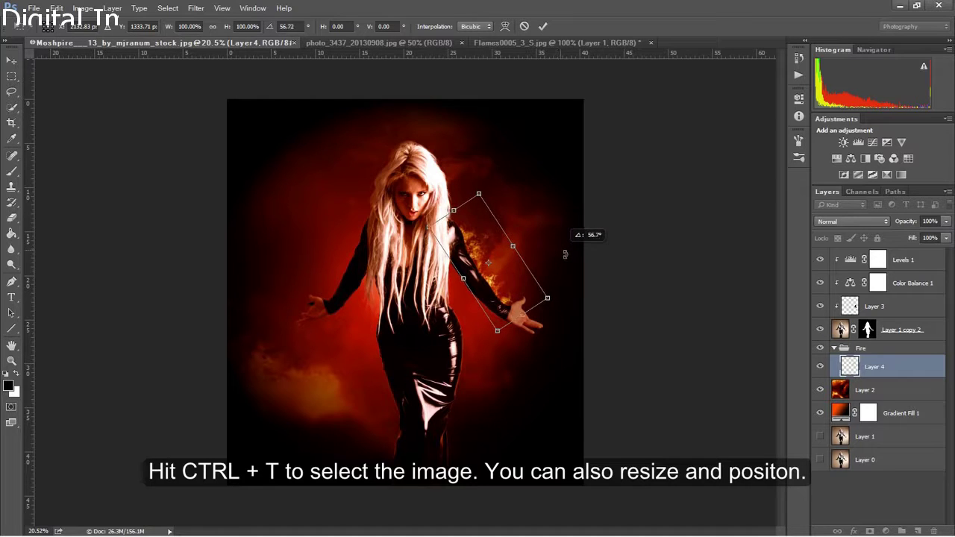
left_click_drag(508, 285, 501, 293)
Step: Apply the flame transform, then duplicate Layer 4 and merge both into a layer named 'left arm'
key("Return")
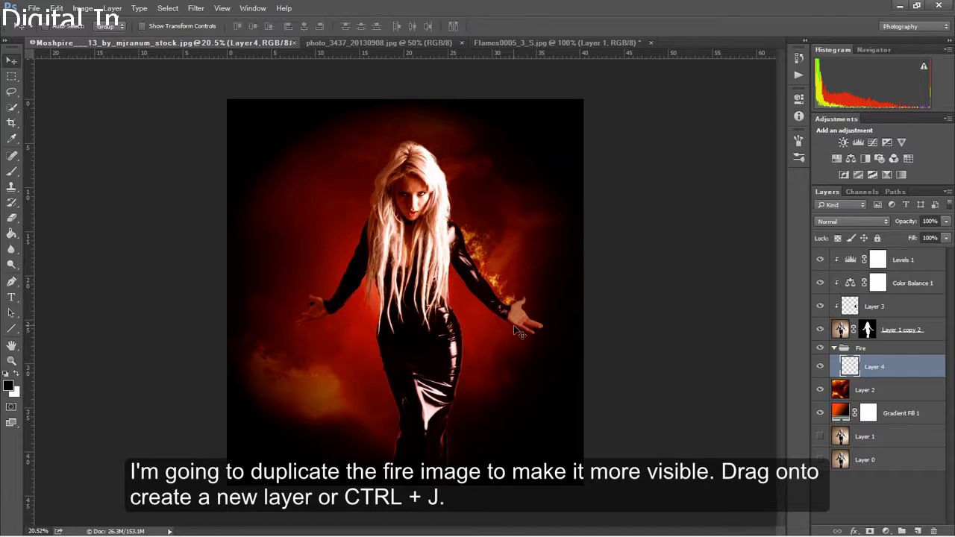
left_click_drag(875, 368, 923, 531)
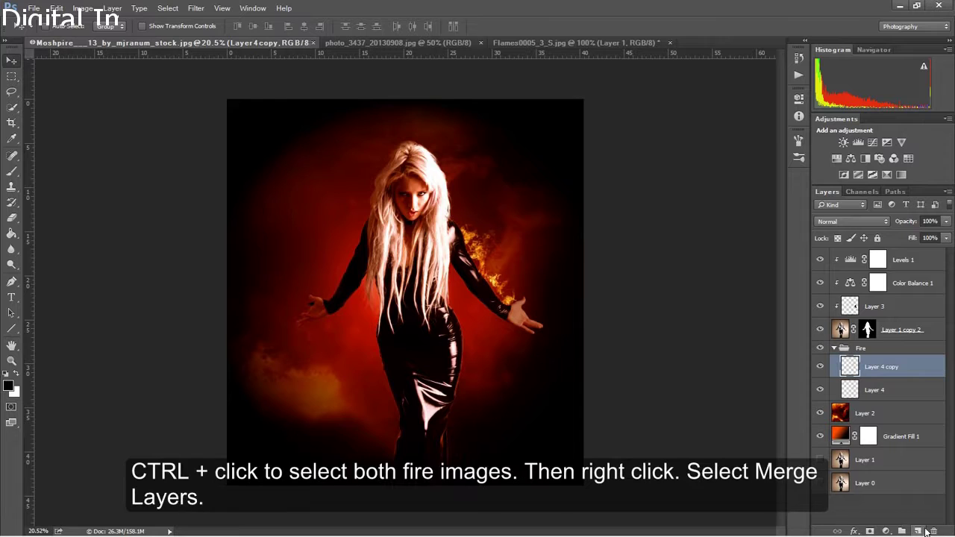
left_click(890, 393, "ctrl")
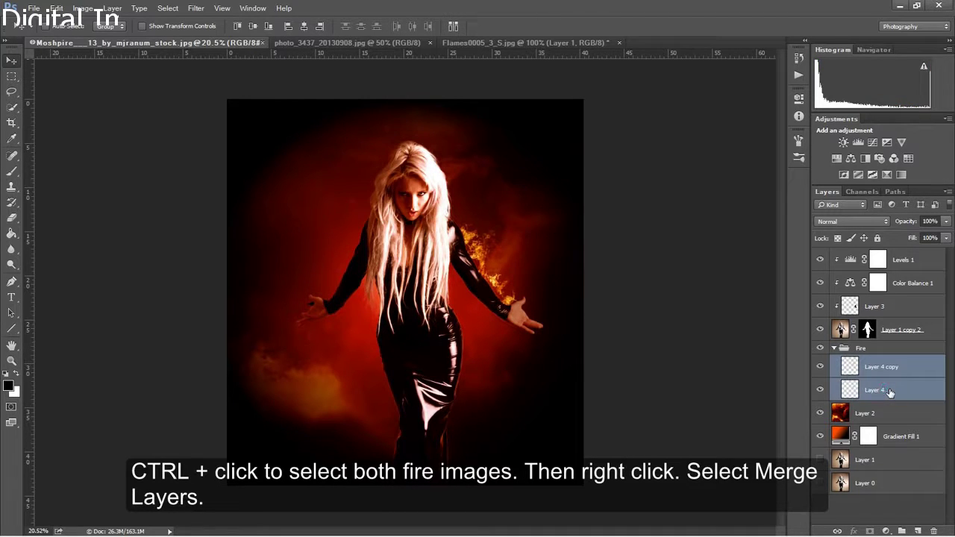
right_click(890, 393)
left_click(816, 415)
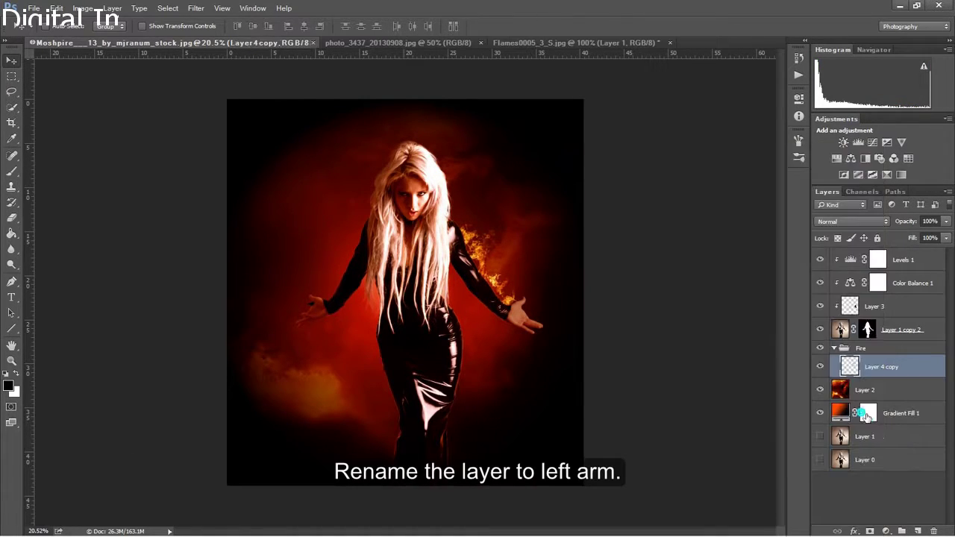
double_click(882, 375)
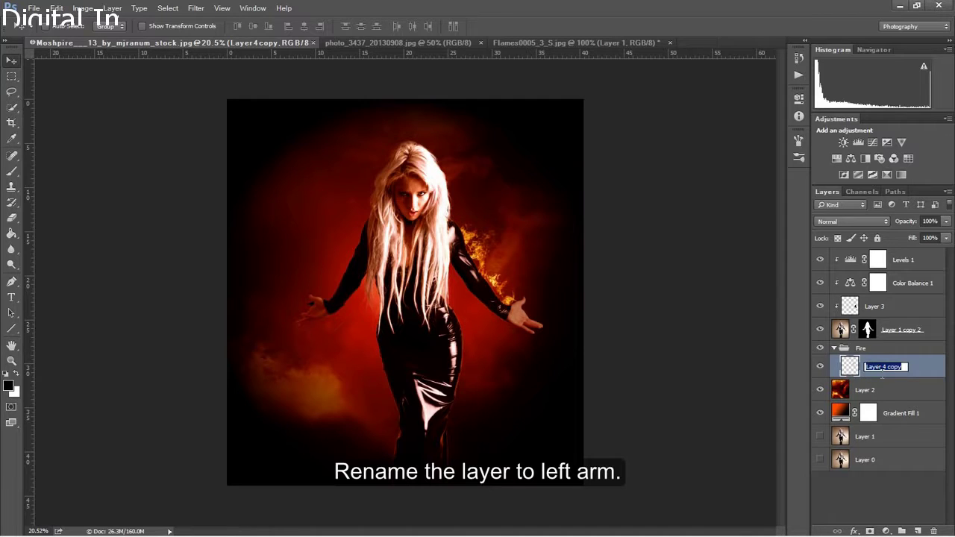
type("left arm")
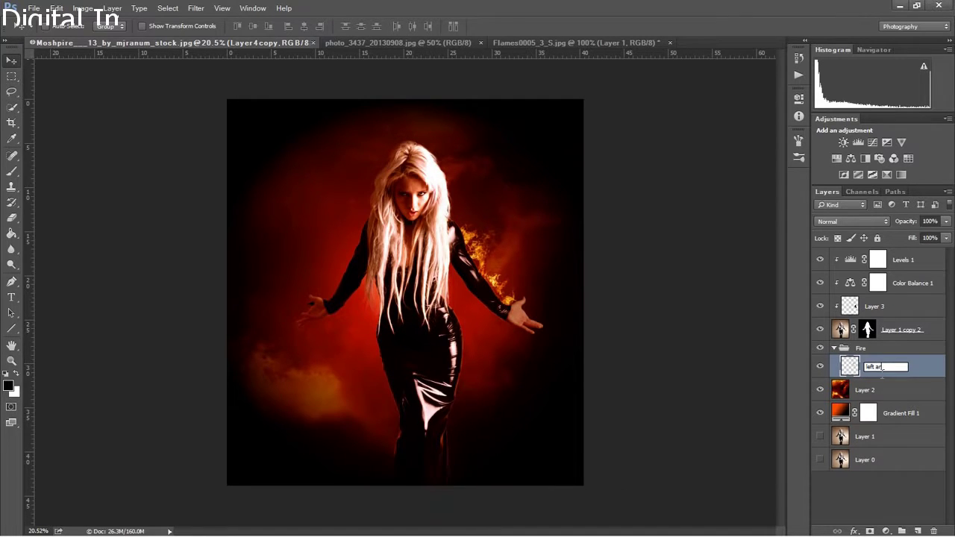
key("Return")
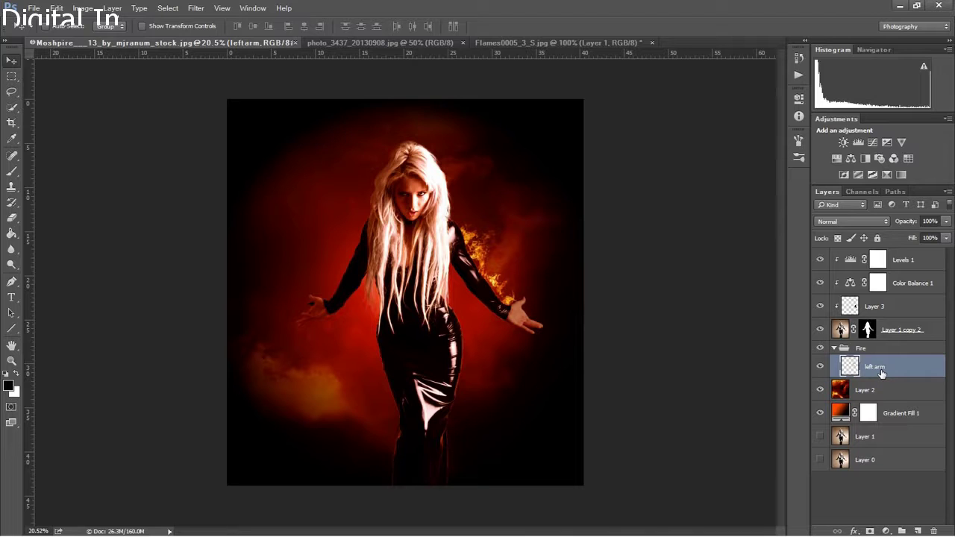
Step: Enlarge the left arm flames slightly from both corners and zoom in on the model
key("ctrl+t")
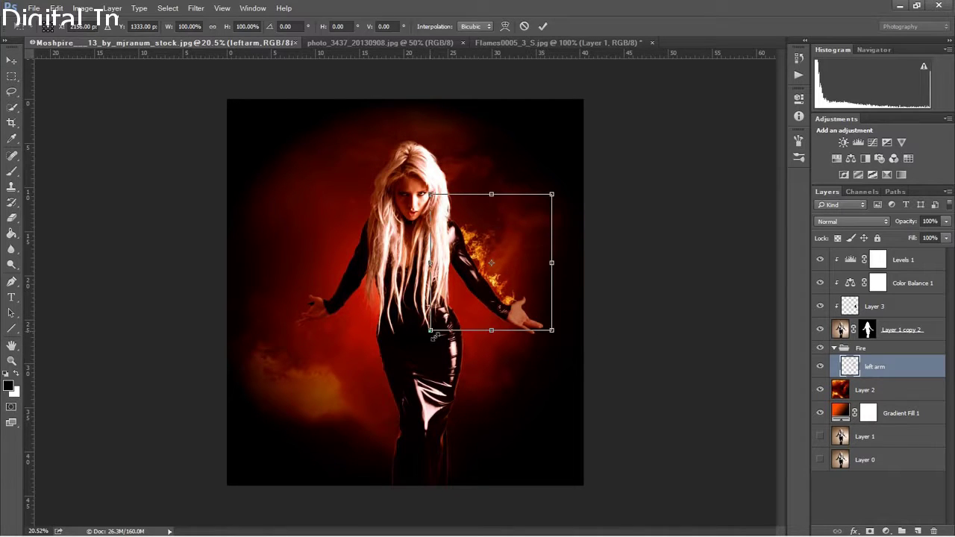
left_click_drag(432, 333, 426, 335)
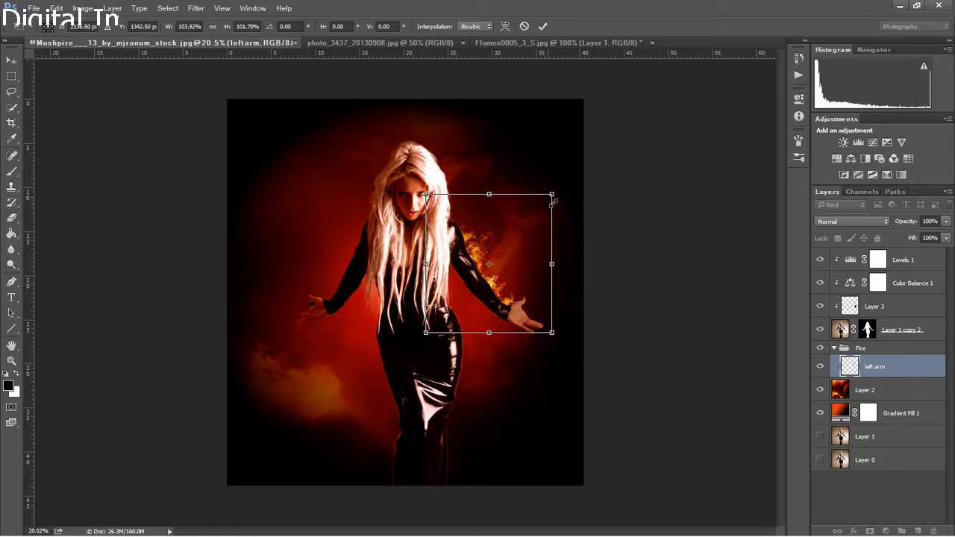
left_click_drag(554, 200, 560, 197)
key("Return")
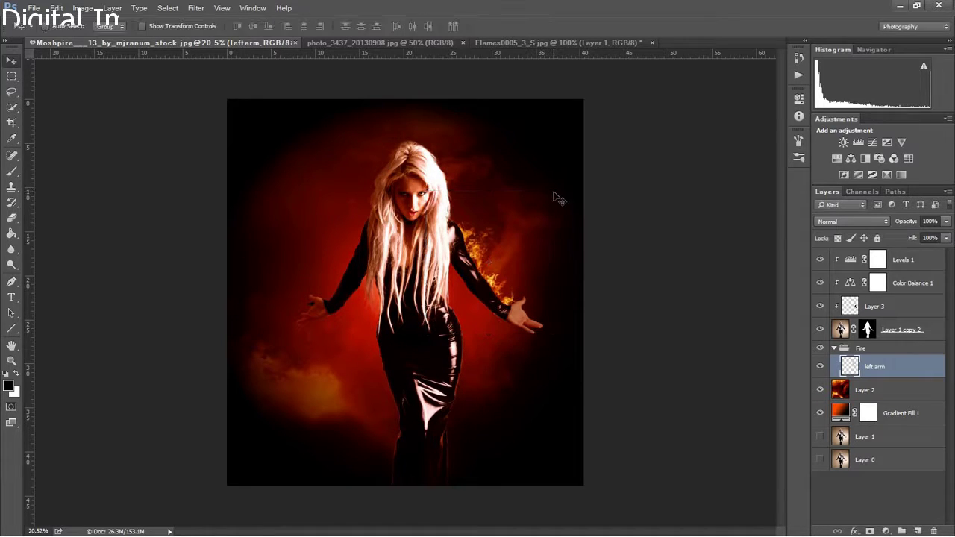
left_click(12, 361)
left_click_drag(419, 263, 487, 268)
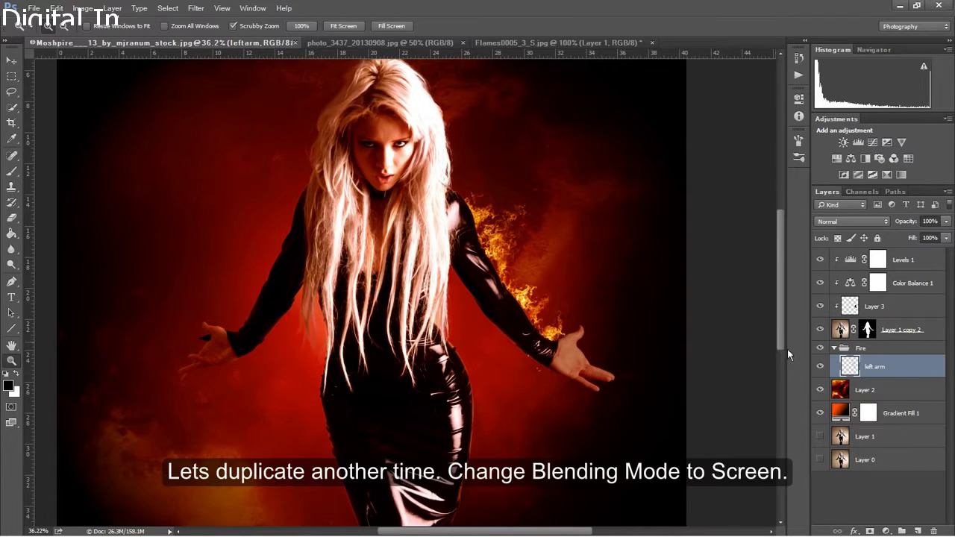
Step: Duplicate left arm and set both the copy and the original to Screen blending
mouse_move(901, 377)
left_mouse_down()
mouse_move(925, 522)
mouse_move(918, 529)
left_mouse_up()
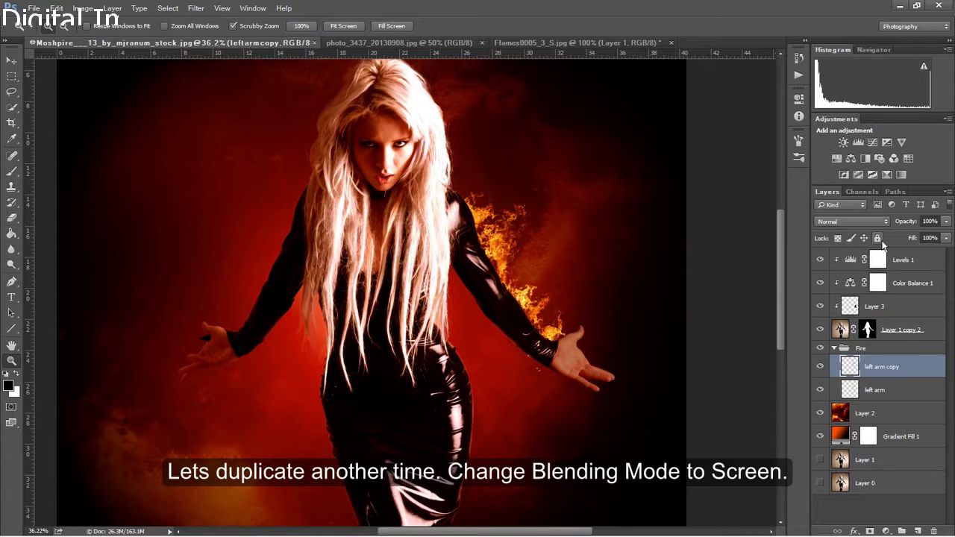
left_click(852, 220)
left_click(850, 303)
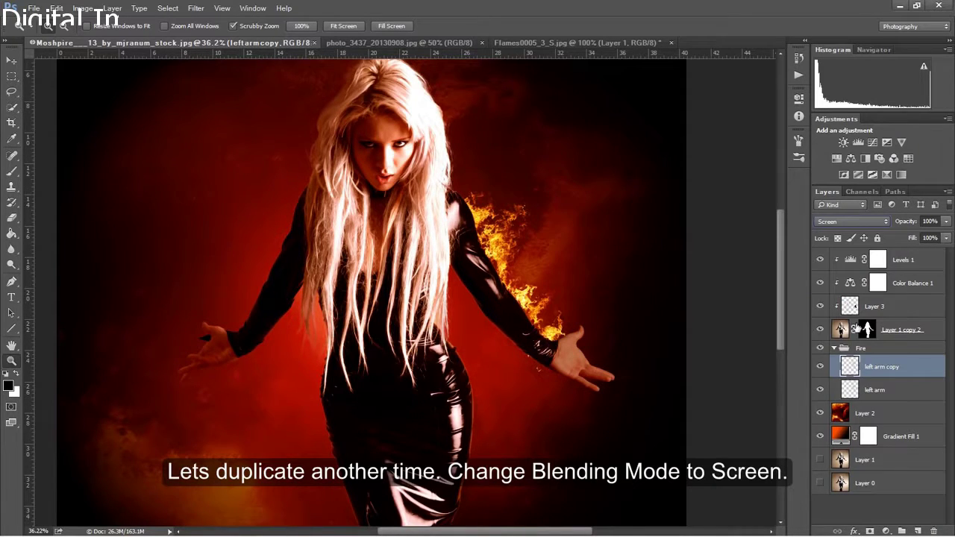
left_click(872, 389)
left_click(858, 222)
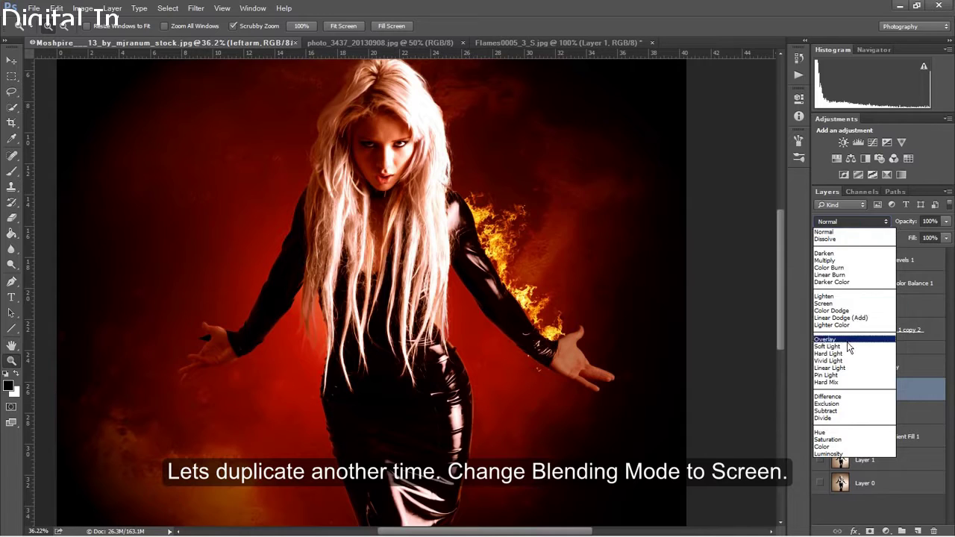
left_click(848, 303)
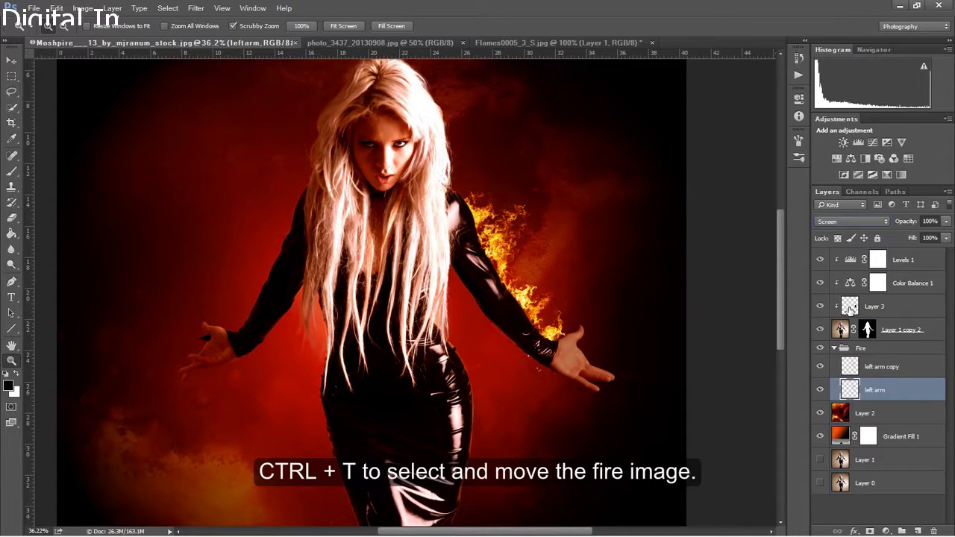
left_click(869, 367)
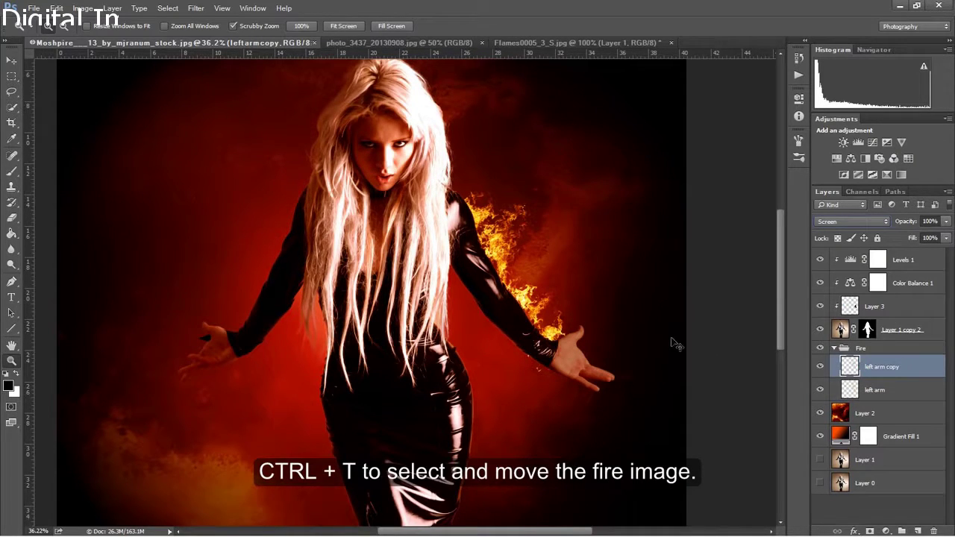
Step: Enlarge the left arm copy fire to about 108% by 106% and shift it along the arm
key("ctrl+t")
left_click_drag(497, 265, 470, 194)
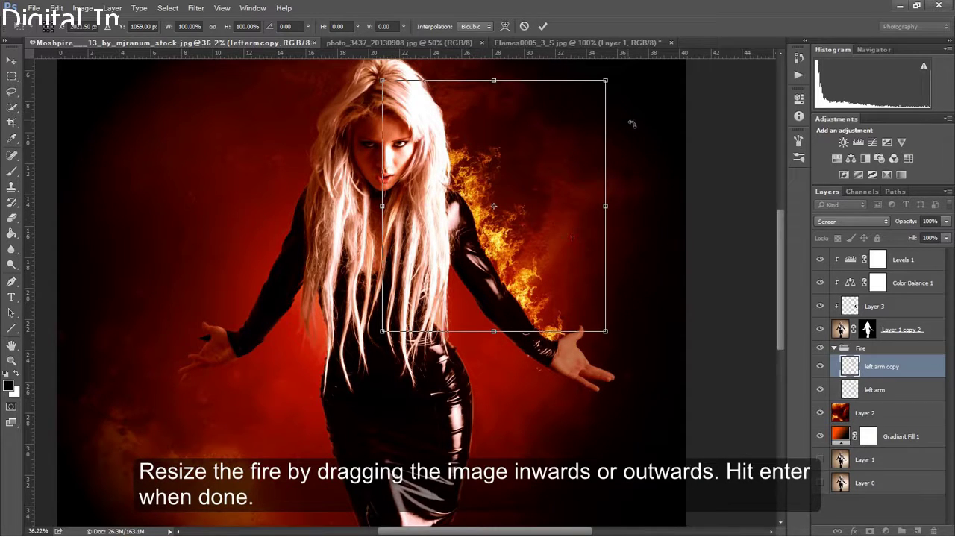
left_click_drag(608, 82, 604, 90)
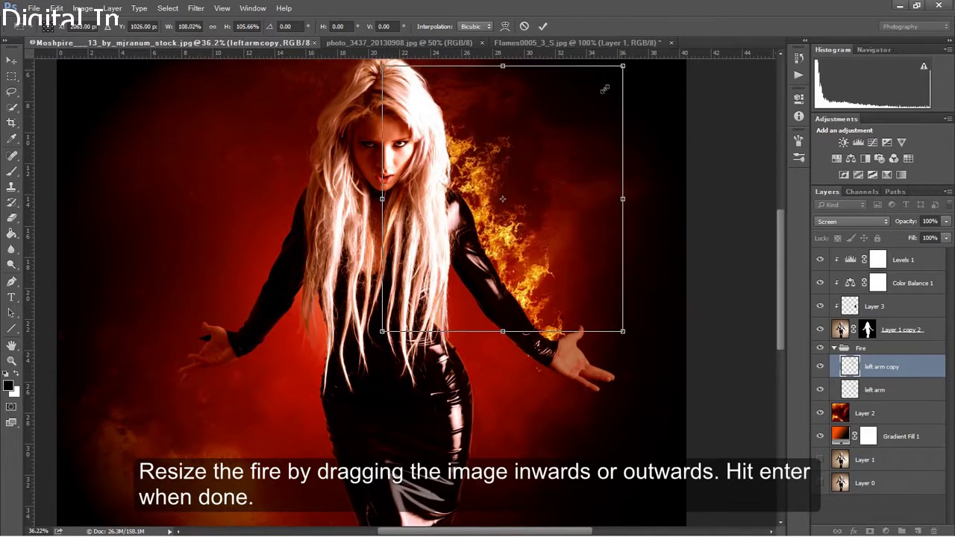
left_click_drag(495, 203, 485, 212)
key("Return")
key("z")
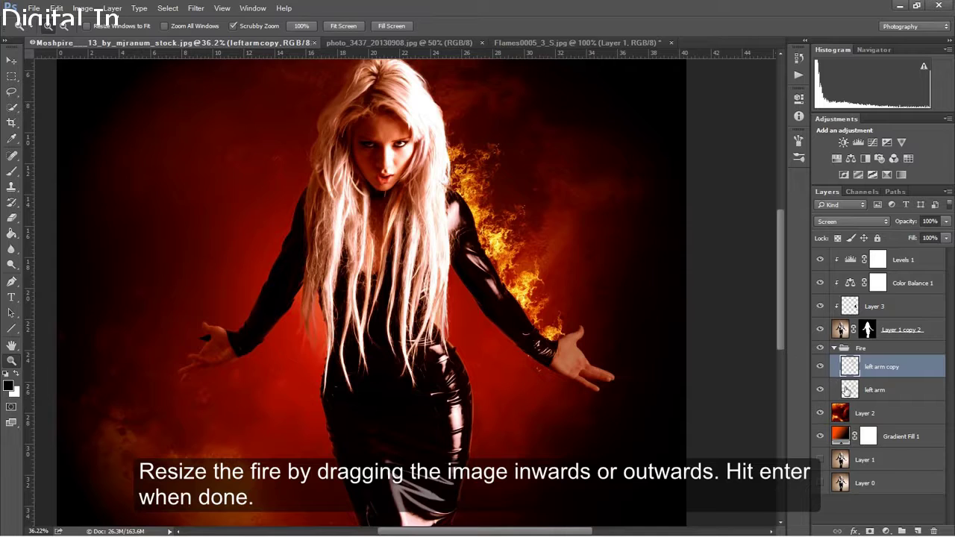
Step: Pick the Eraser at full strength for touching up the left arm fire layers
left_click(847, 390)
left_click(11, 217)
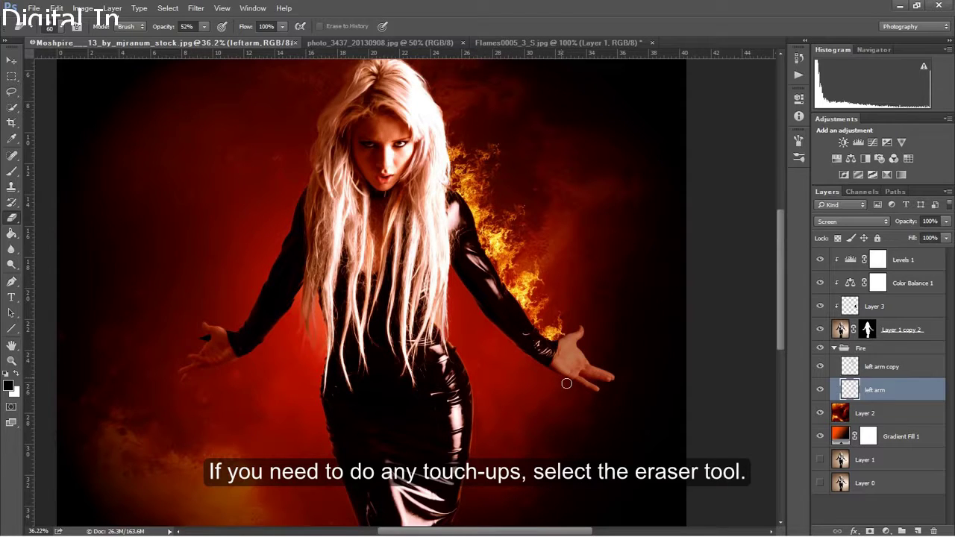
key("alt+bracketright")
key("0")
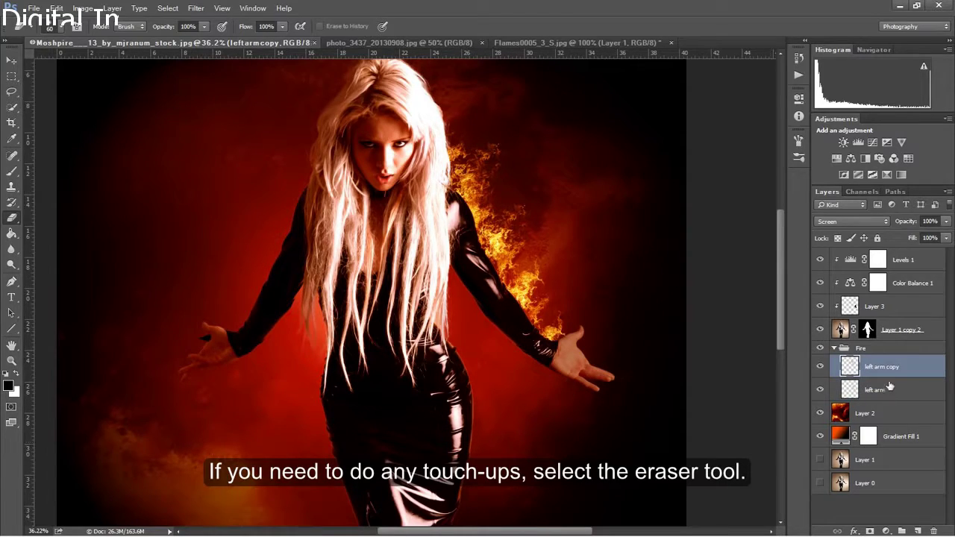
Step: Add left arm copy 2, flipped horizontally, tilted and placed behind the arm on the left
left_click_drag(893, 369, 917, 531)
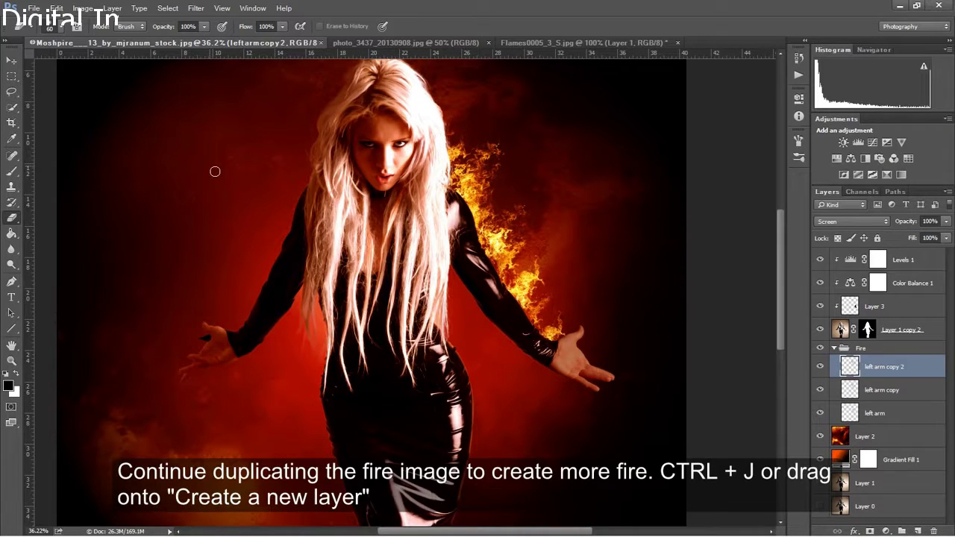
key("ctrl+t")
left_click_drag(459, 244, 269, 249)
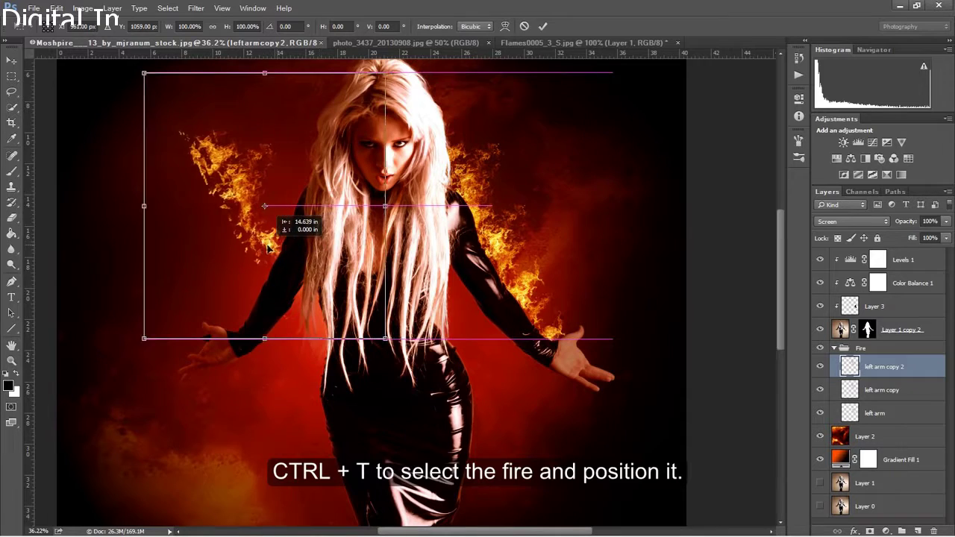
right_click(238, 211)
left_click(281, 362)
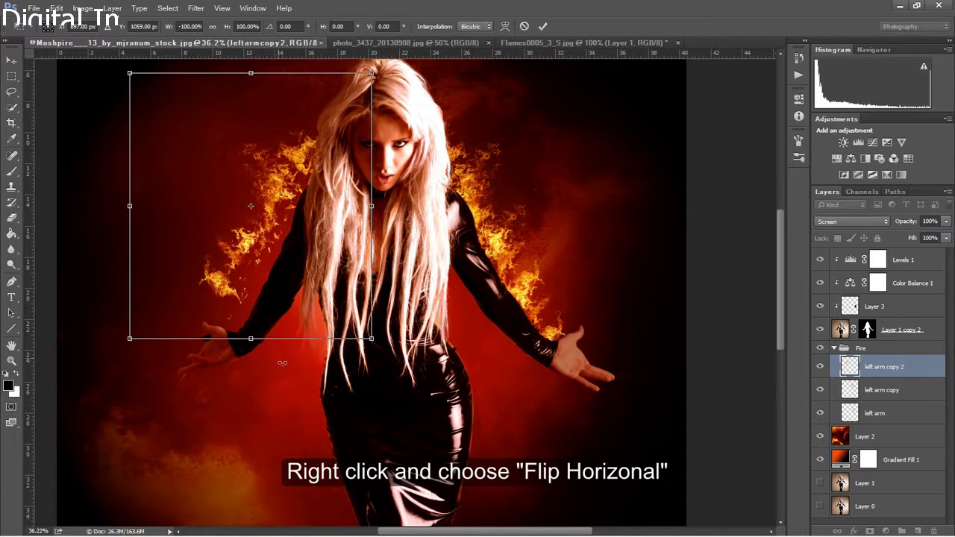
left_click_drag(291, 365, 309, 363)
left_click_drag(270, 248, 288, 253)
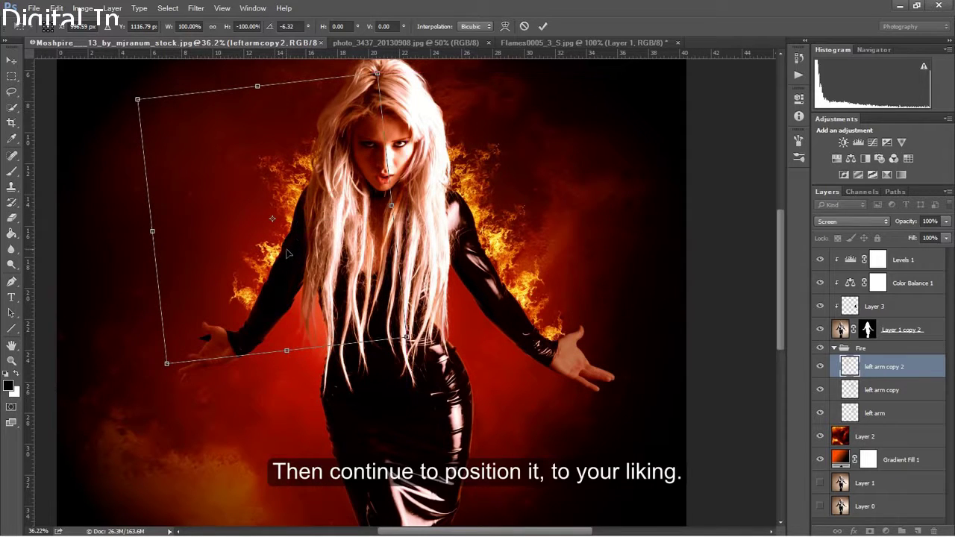
key("Return")
key("e")
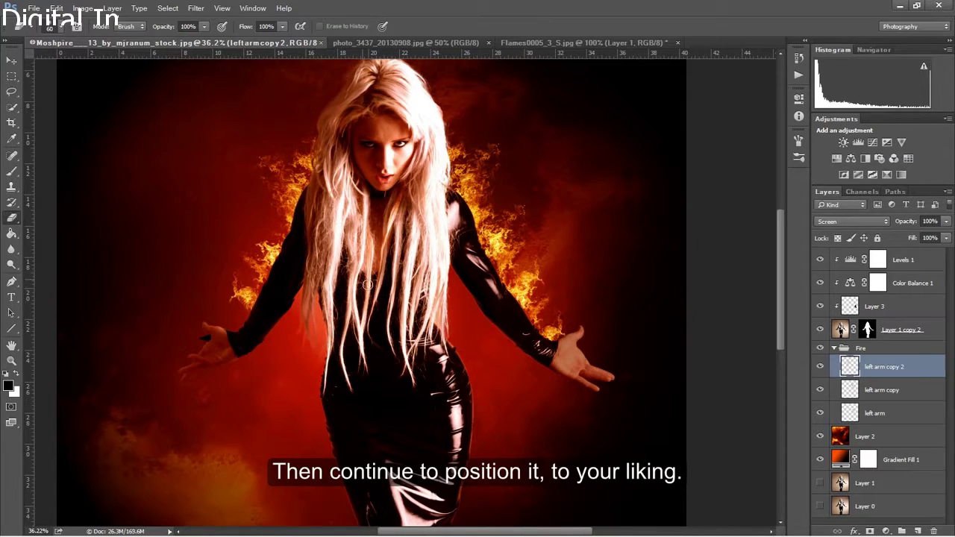
Step: Add left arm copy 3, enlarged and repositioned on the left of the image
left_click_drag(894, 378, 918, 530)
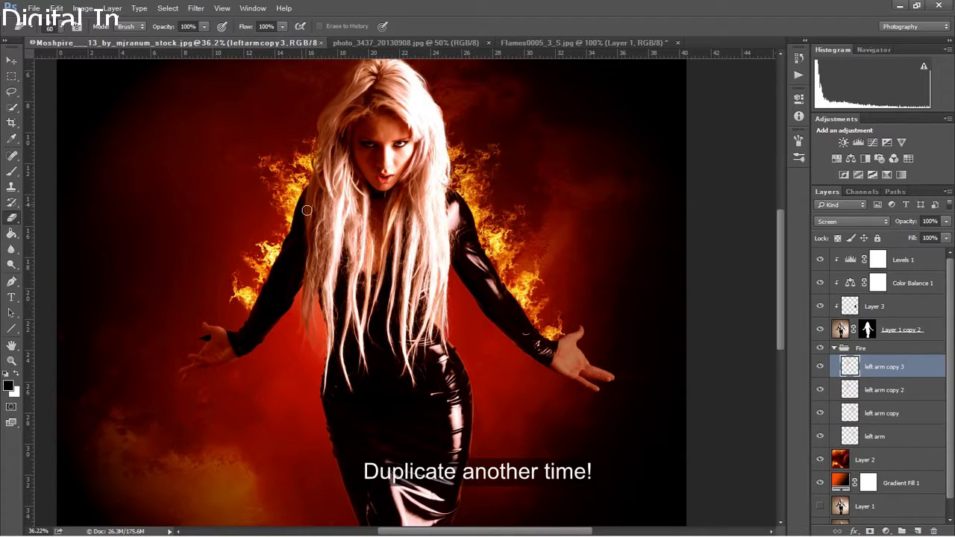
key("ctrl+t")
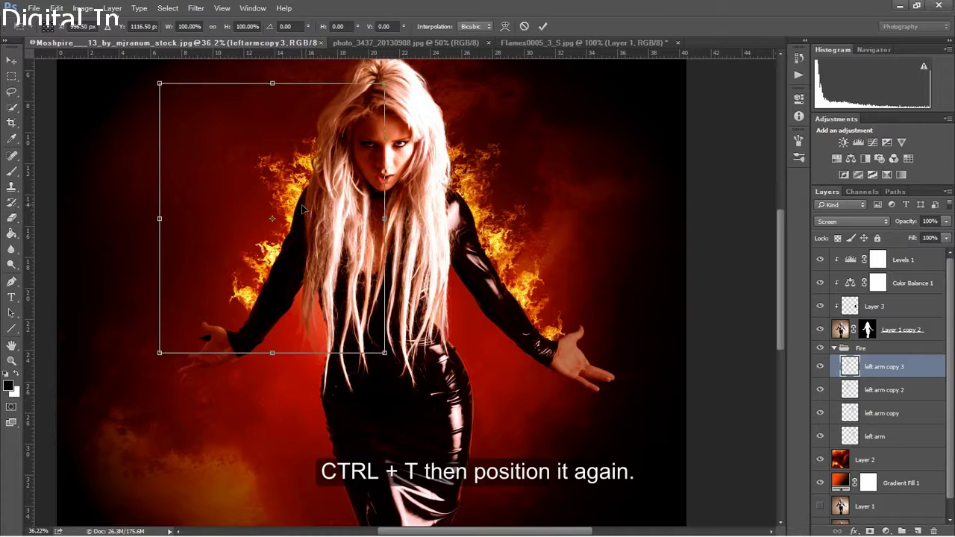
mouse_move(290, 210)
left_mouse_down()
mouse_move(267, 251)
mouse_move(275, 245)
left_mouse_up()
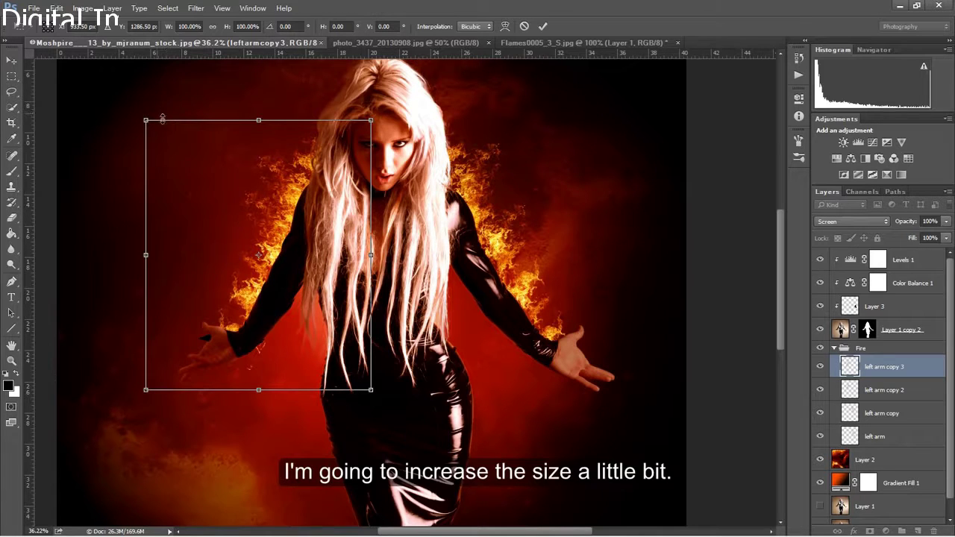
left_click_drag(150, 125, 123, 103)
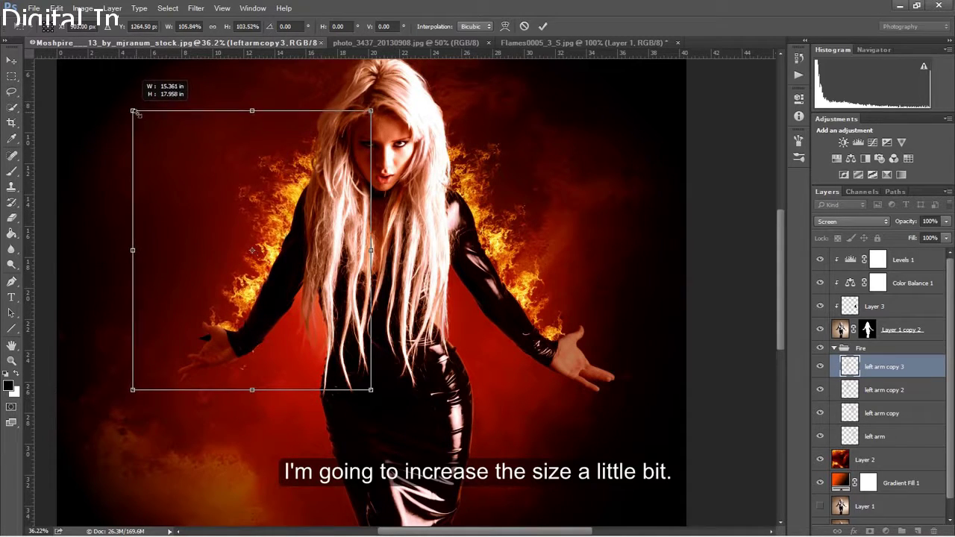
left_click_drag(123, 102, 123, 100)
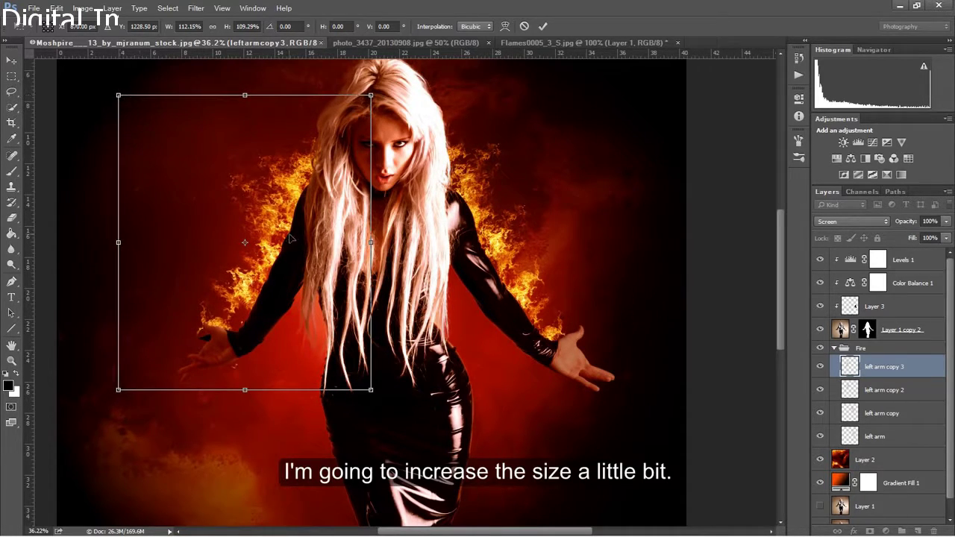
mouse_move(285, 233)
left_mouse_down()
mouse_move(295, 238)
mouse_move(285, 239)
left_mouse_up()
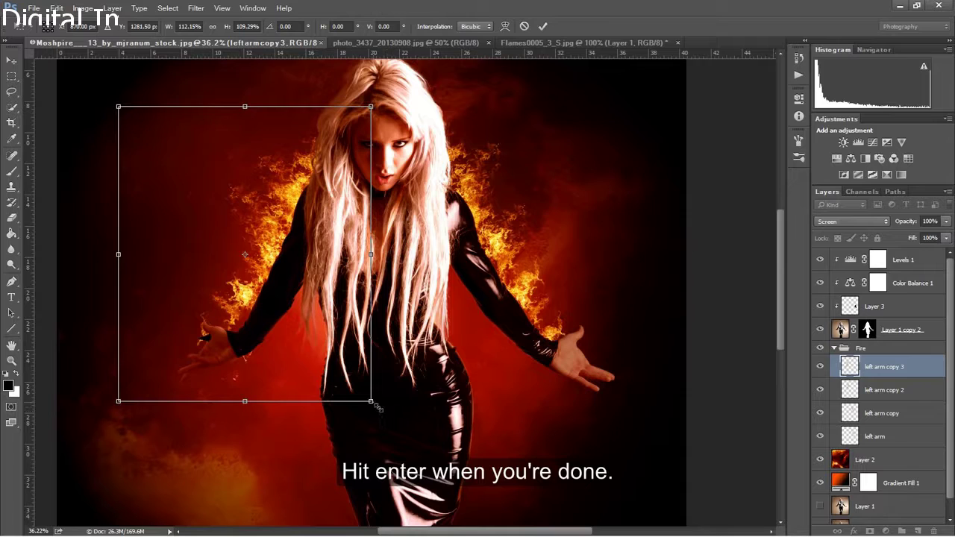
left_click_drag(377, 407, 389, 410)
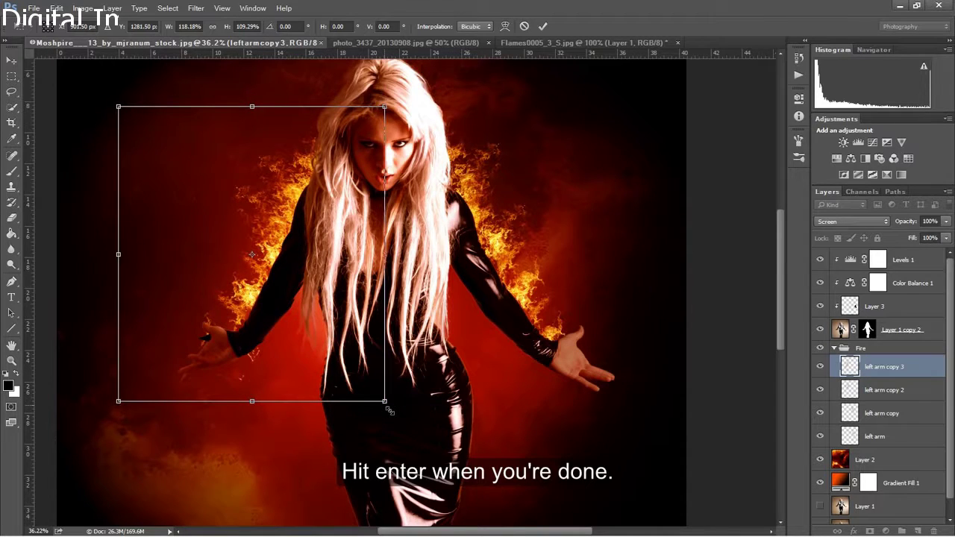
key("Return")
key("e")
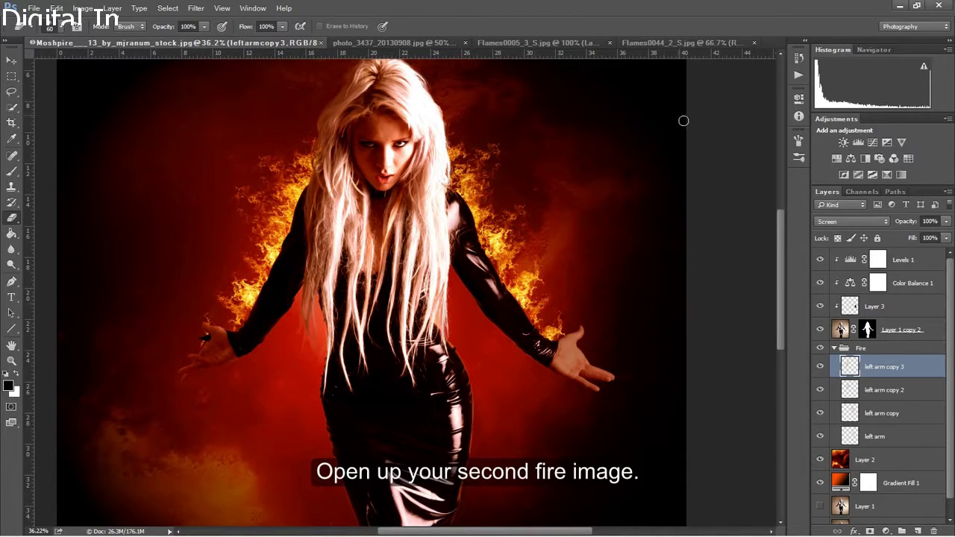
Step: Copy the Green-channel flames from Flames0044_2_S.jpg to a new layer and drag them into the composition
left_click(671, 48)
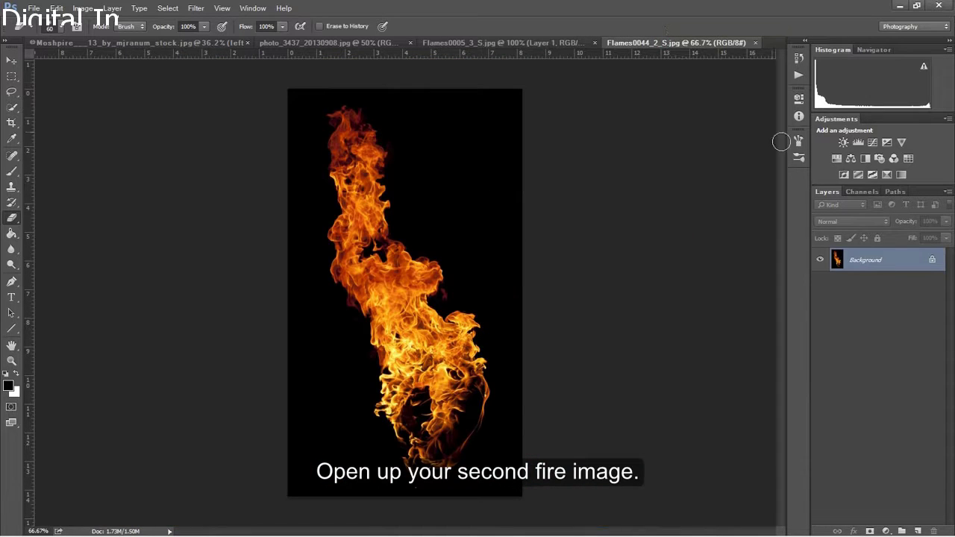
left_click(858, 192)
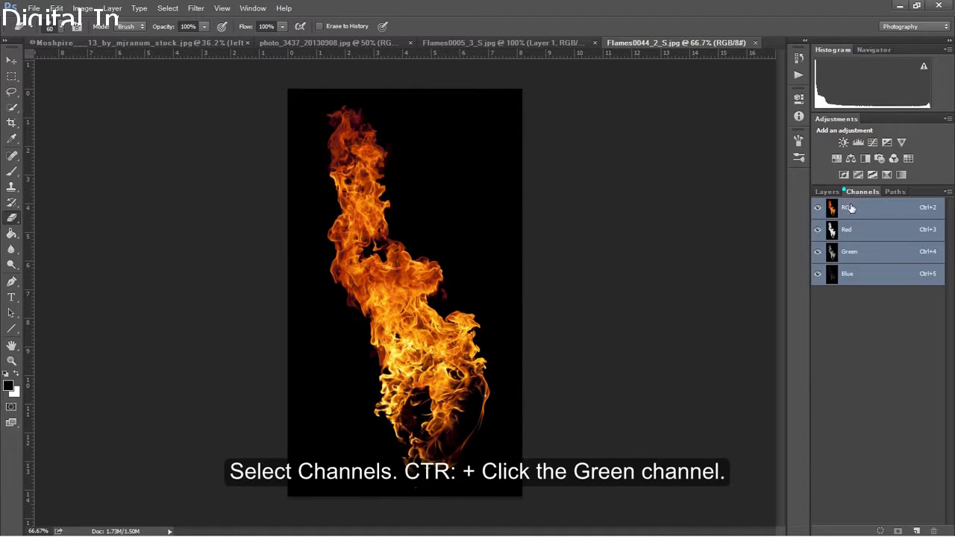
left_click(836, 252, "ctrl")
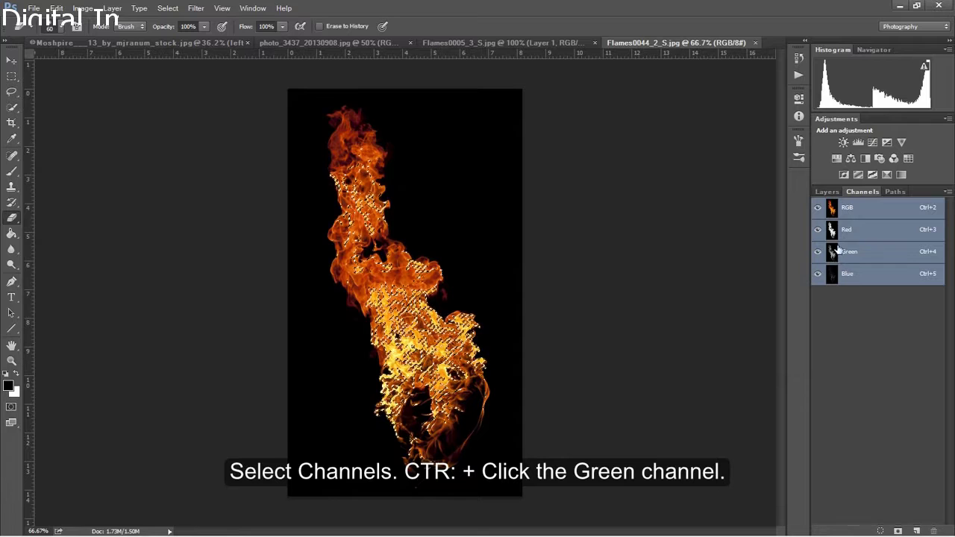
left_click(838, 194)
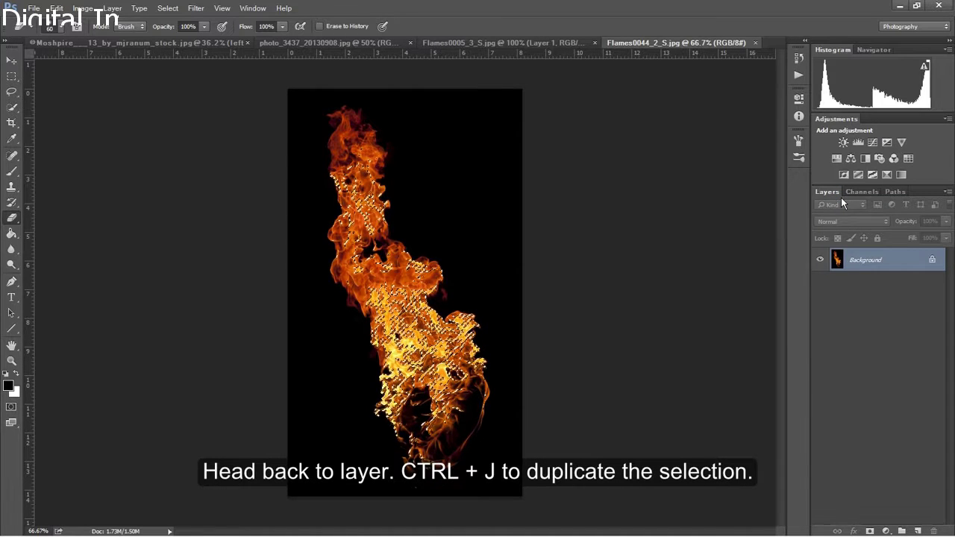
key("ctrl+j")
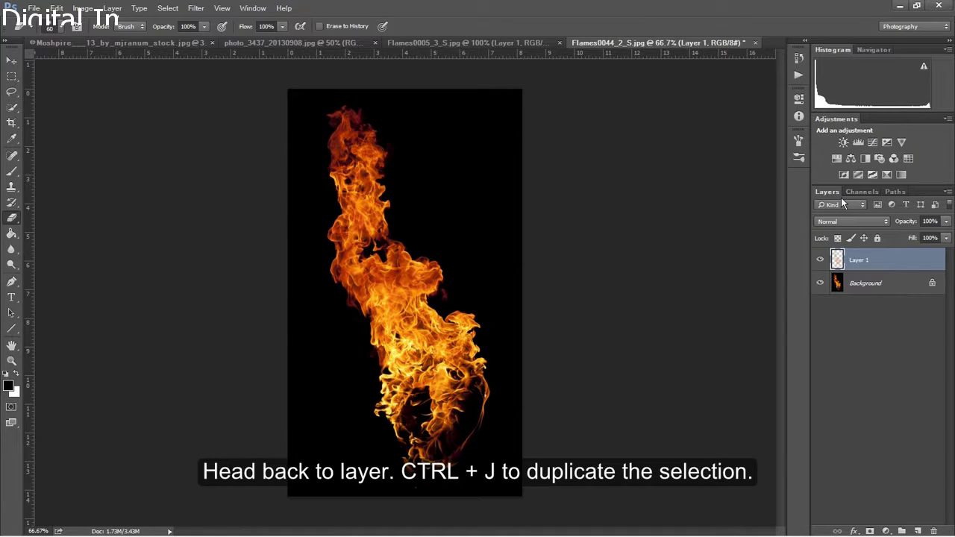
left_click(11, 59)
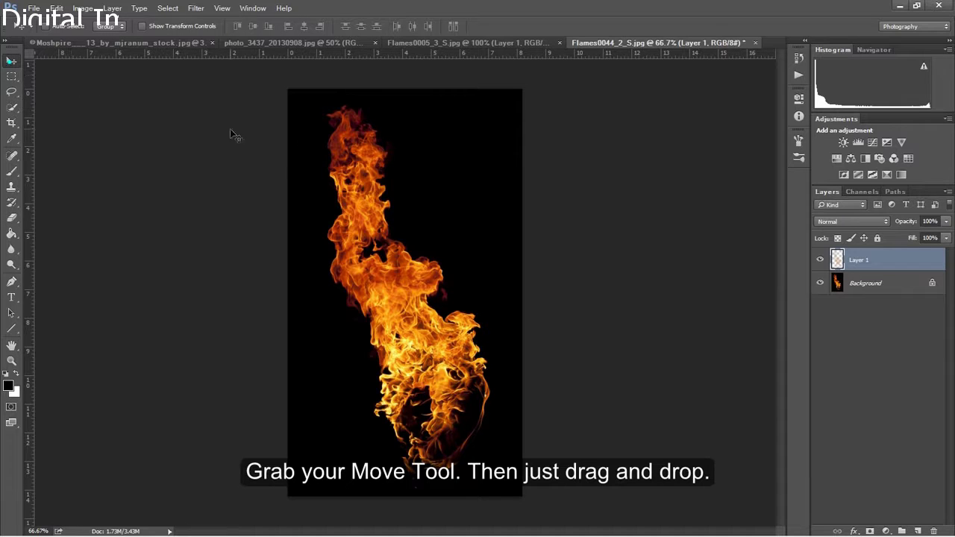
left_click_drag(312, 175, 576, 321)
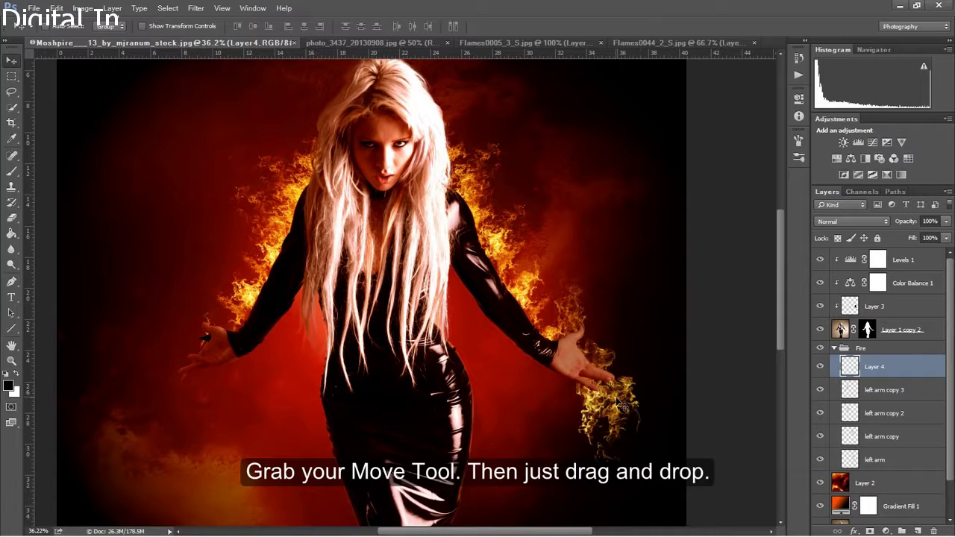
Step: Place the new flames on the left hand, move Layer 4 to the top, and tilt about −6°
left_click_drag(614, 396, 214, 328)
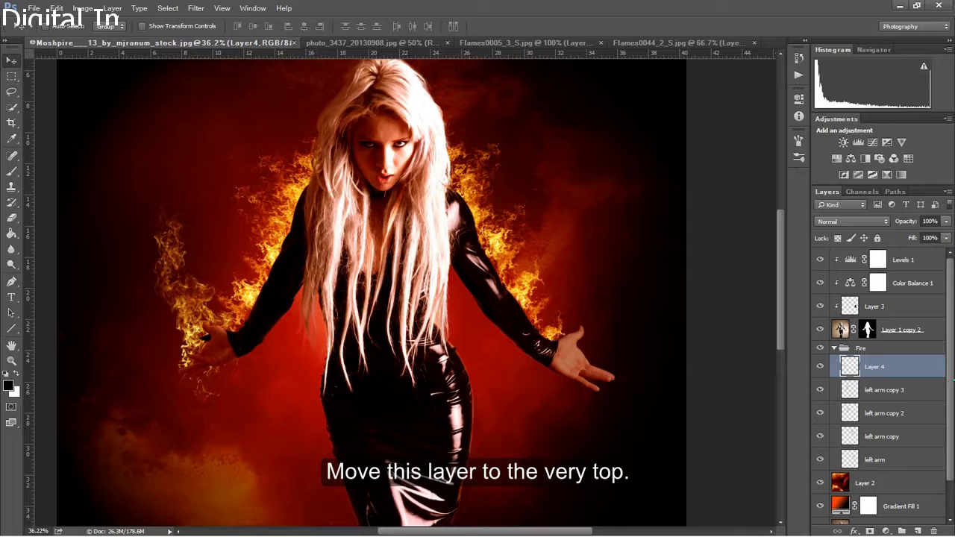
left_click_drag(906, 369, 908, 261)
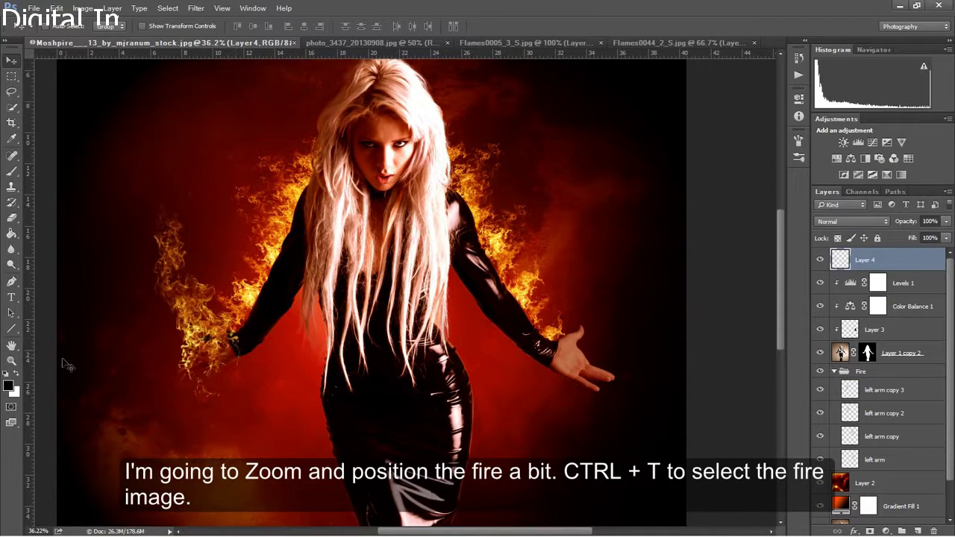
left_click(11, 361)
left_click_drag(205, 369, 245, 348)
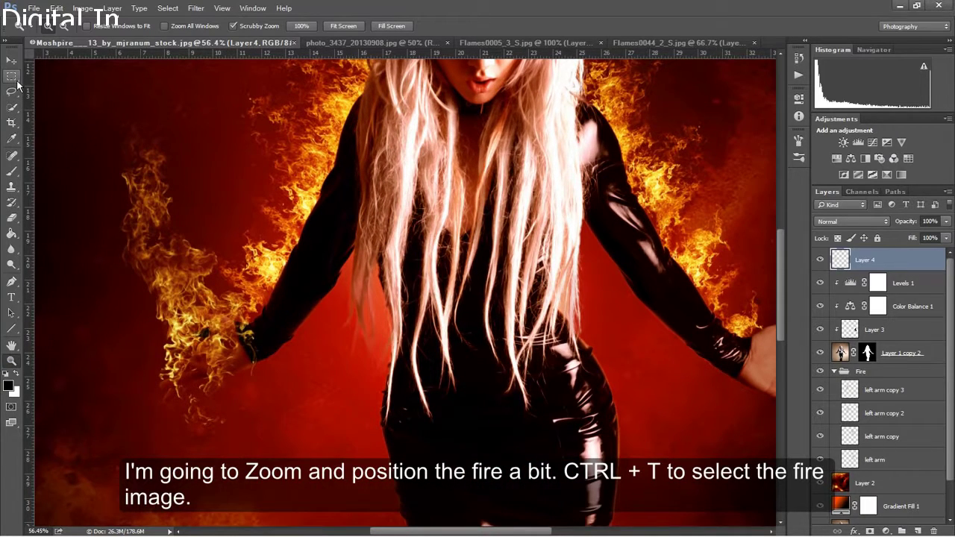
key("ctrl+t")
mouse_move(81, 276)
left_mouse_down()
mouse_move(88, 266)
mouse_move(95, 284)
left_mouse_up()
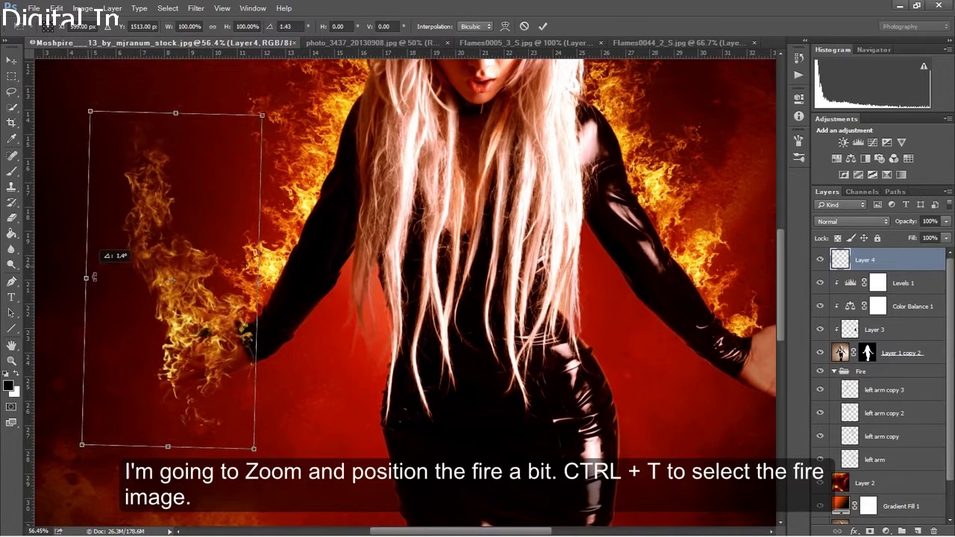
left_click_drag(206, 308, 196, 313)
key("Return")
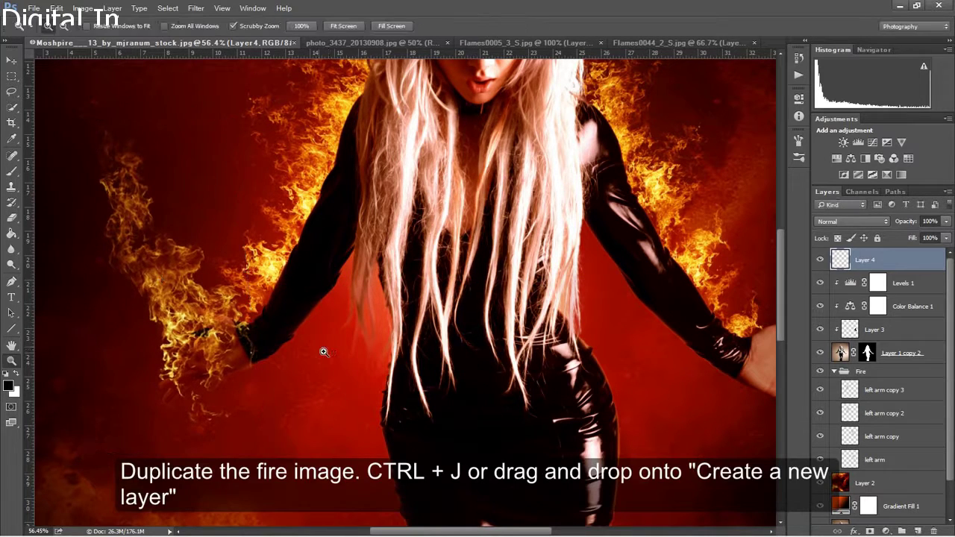
Step: Duplicate the fire and merge both into one denser layer, Layer 4 copy
left_click_drag(899, 267, 918, 531)
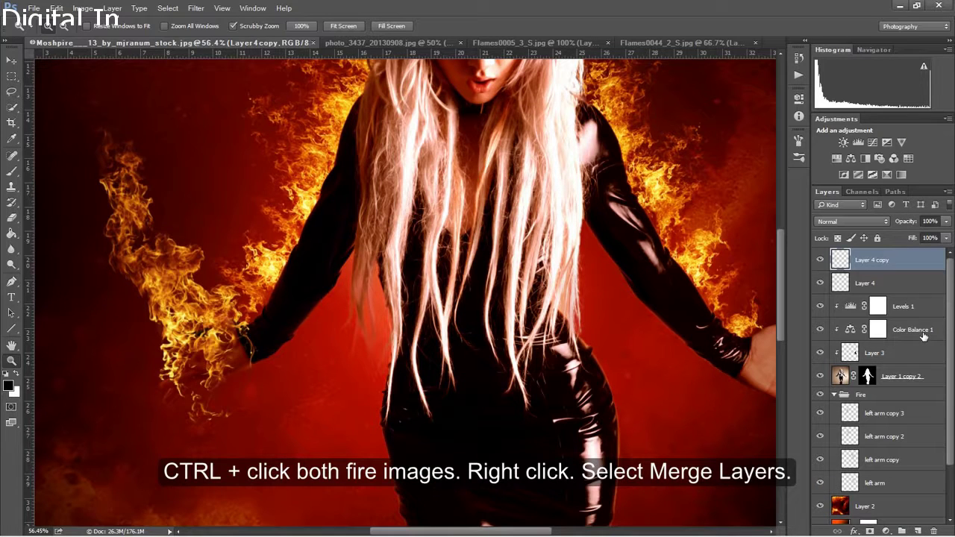
left_click(885, 284, "ctrl")
right_click(885, 287)
left_click(824, 397)
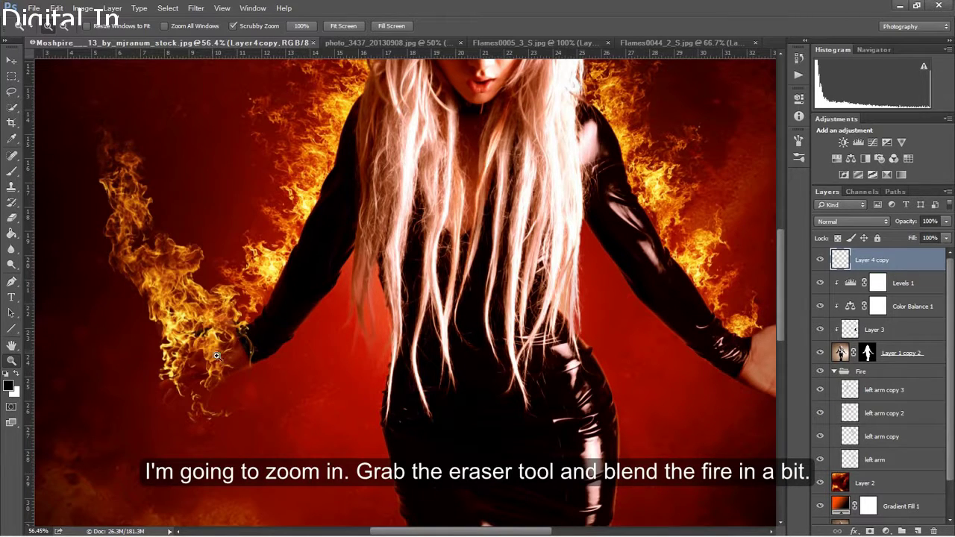
Step: Erase Layer 4 copy's lower flames near the left hand with a size-35 eraser
left_click_drag(206, 367, 231, 369)
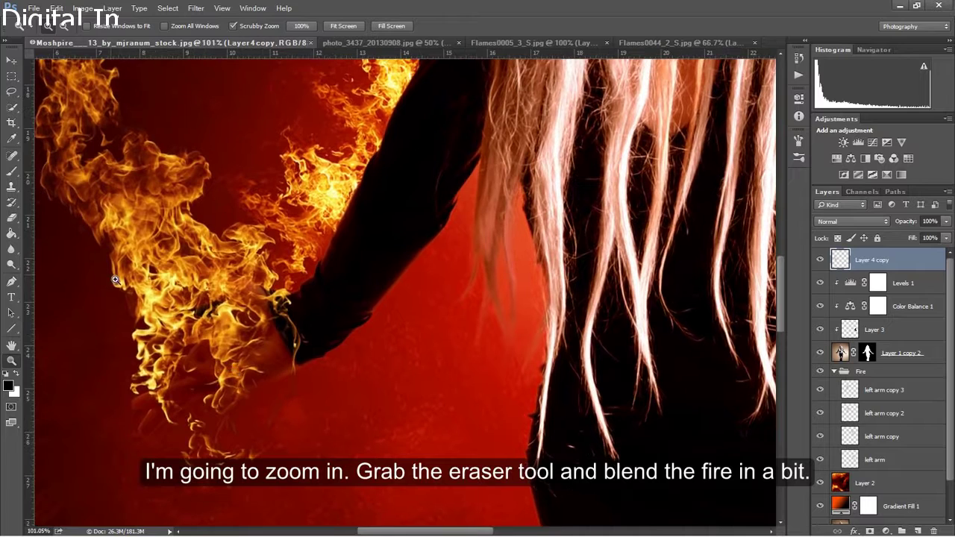
left_click(12, 218)
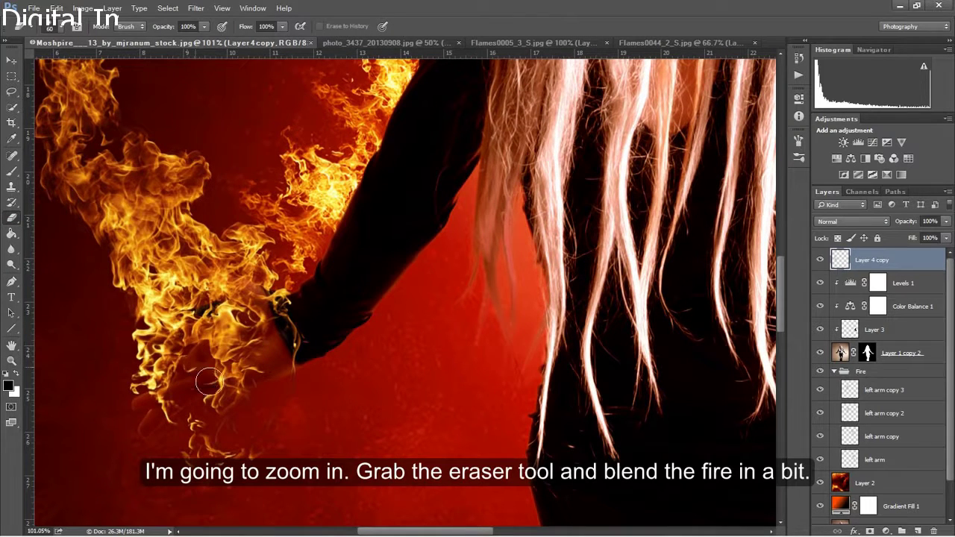
key("bracketleft")
key("bracketleft")
key("bracketleft")
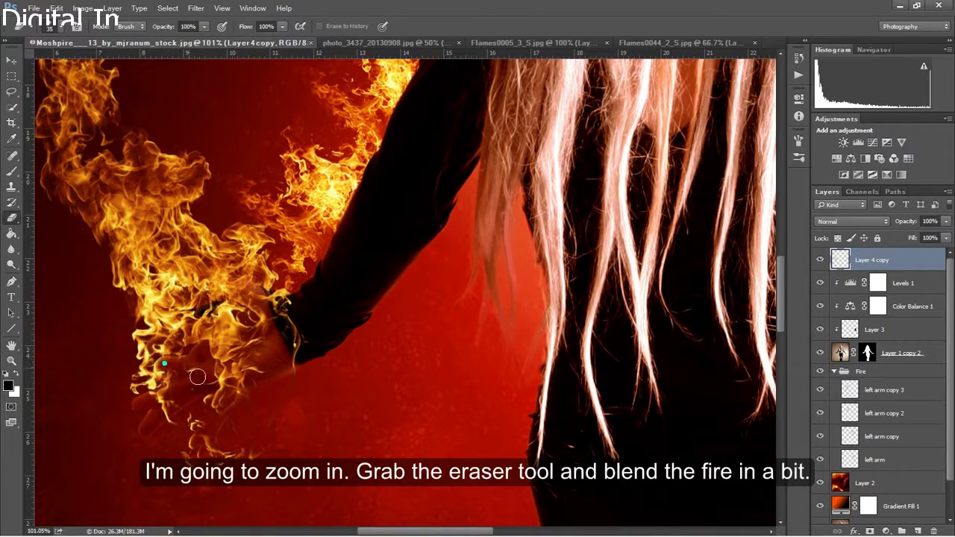
left_click_drag(192, 367, 231, 393)
left_click(13, 363)
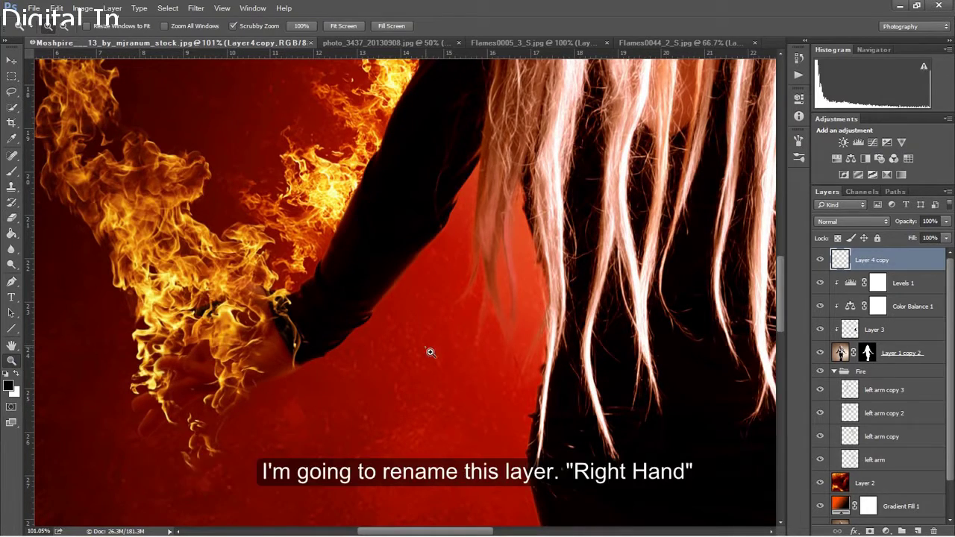
left_click_drag(428, 347, 409, 369)
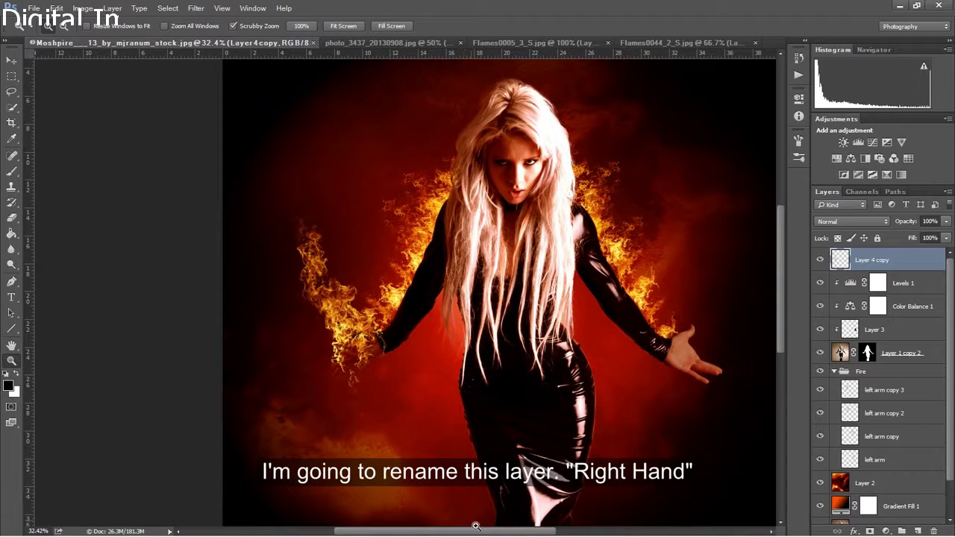
left_click_drag(445, 531, 478, 531)
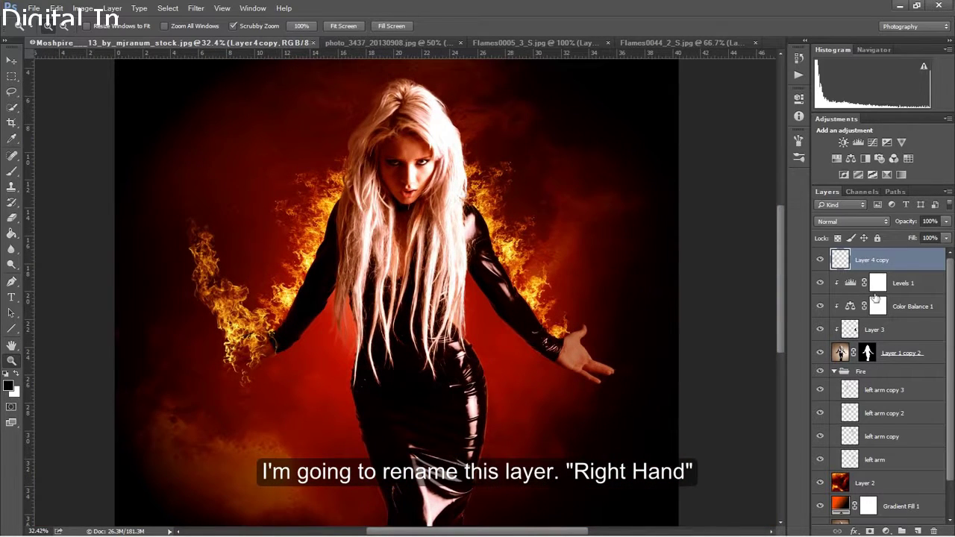
Step: Rename the fire layer to 'right hand' and duplicate it
double_click(887, 263)
type("R")
type("d")
key("Return")
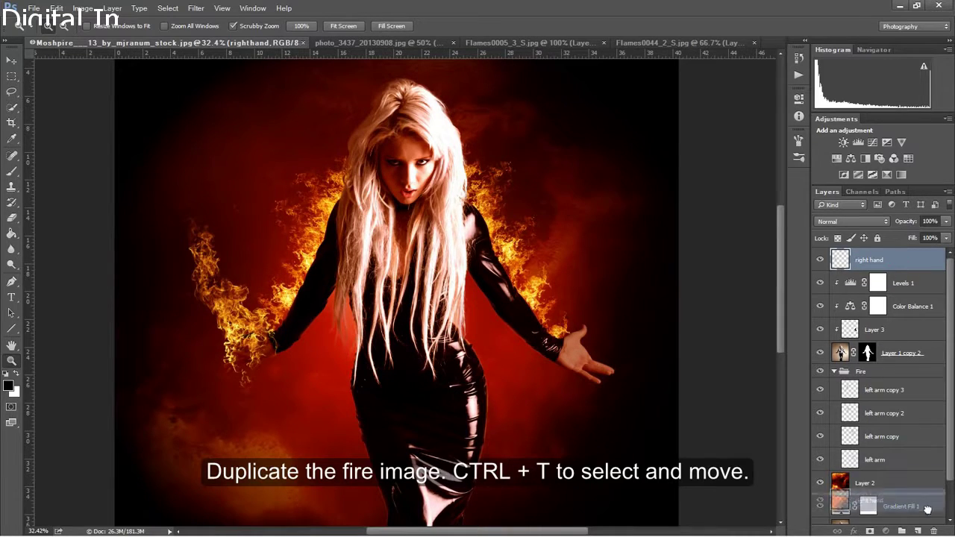
left_click_drag(893, 266, 917, 531)
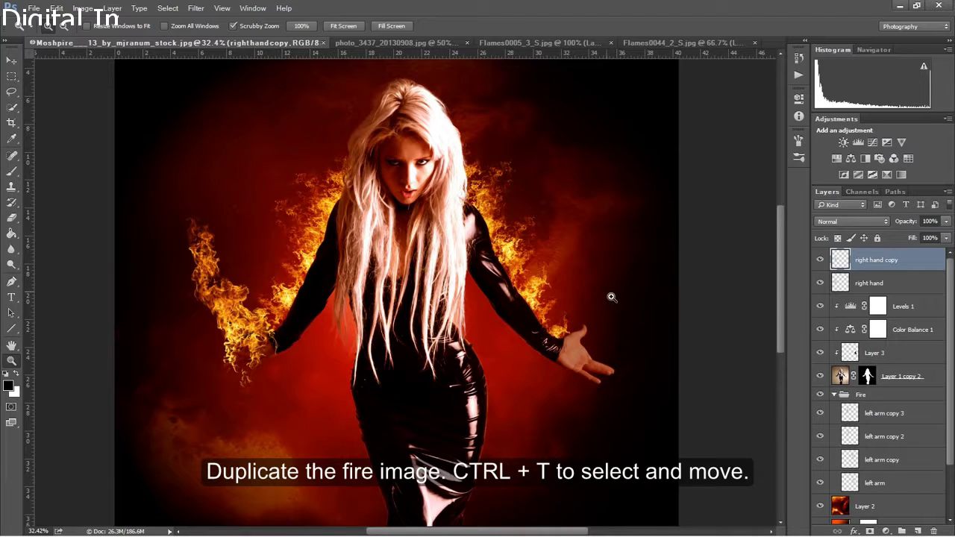
Step: Move, rotate and horizontally flip the copied fire onto the model's other hand
key("ctrl+t")
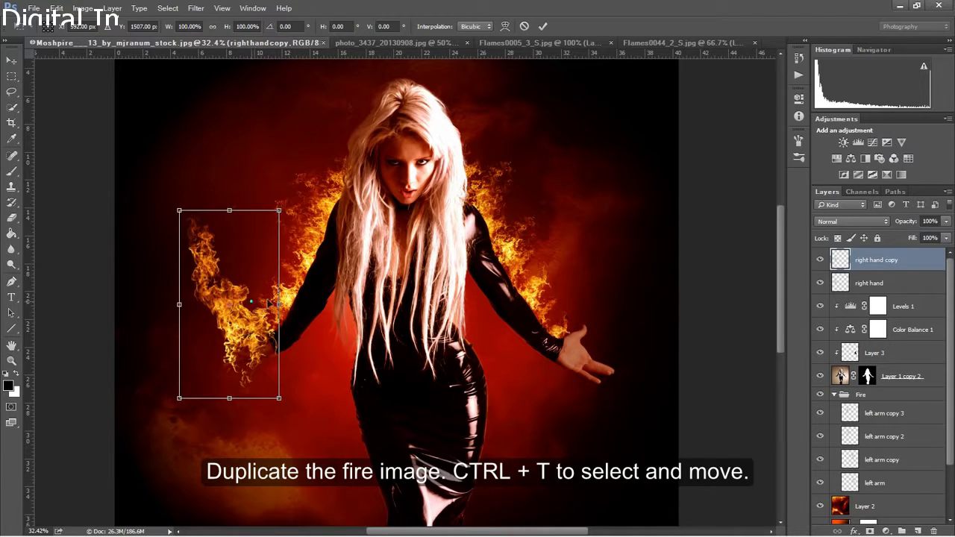
left_click_drag(270, 303, 594, 323)
left_click_drag(644, 344, 628, 370)
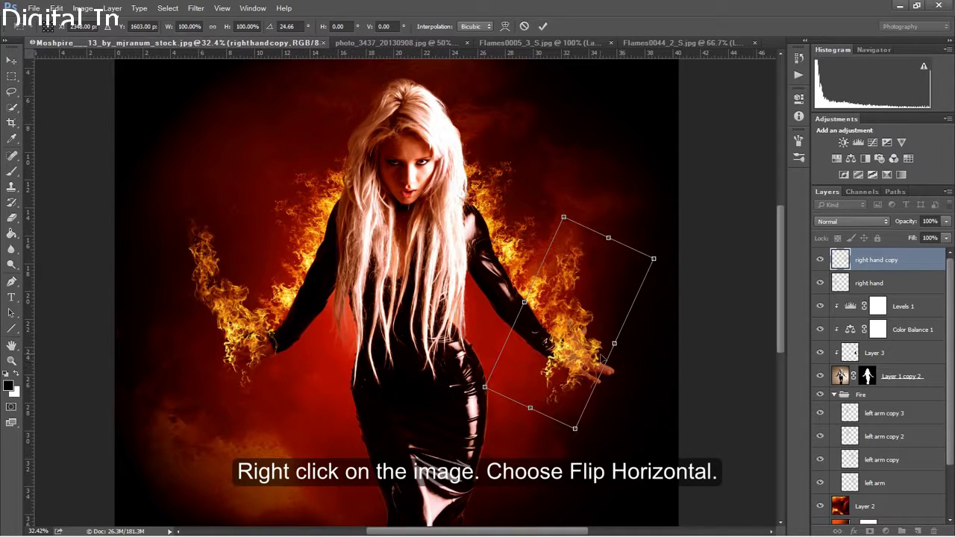
right_click(578, 347)
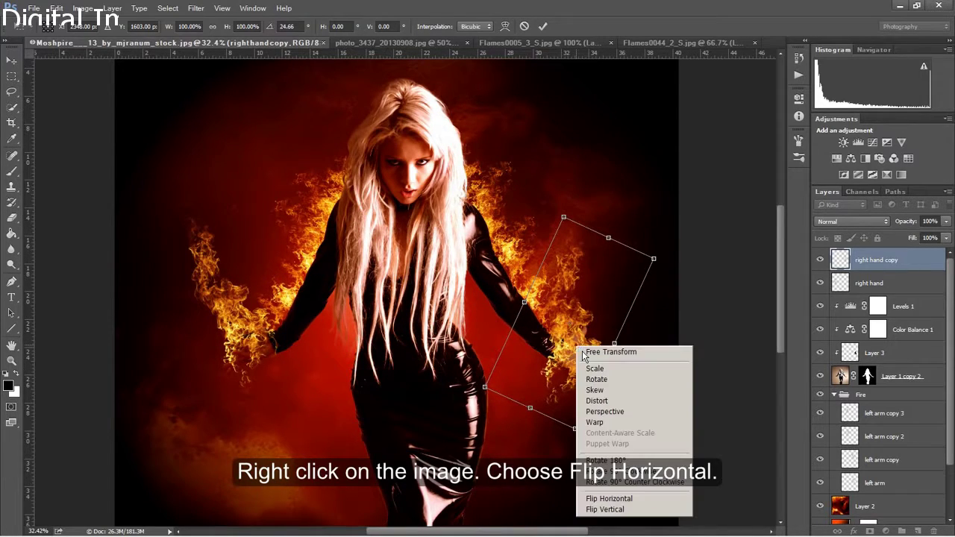
left_click(623, 499)
left_click_drag(581, 375, 589, 365)
left_click_drag(596, 403, 600, 403)
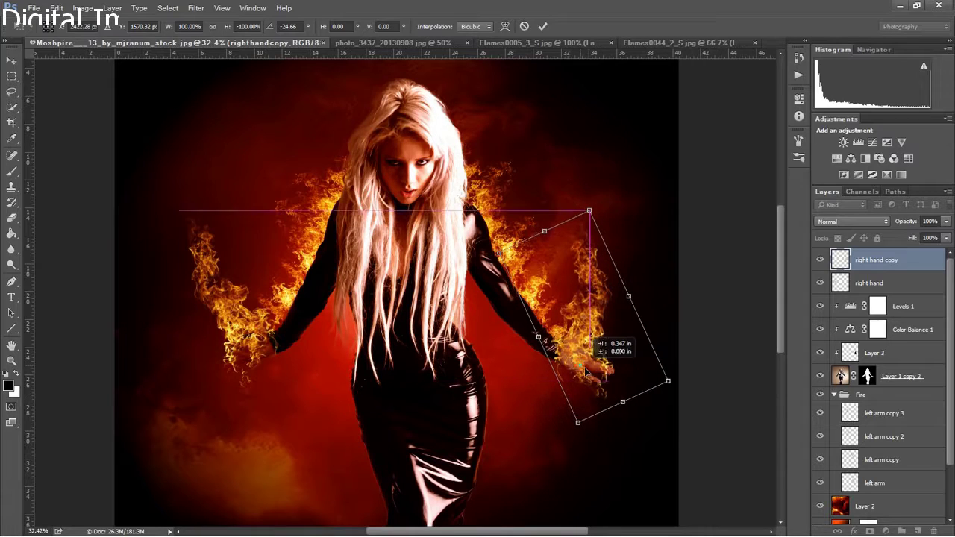
key("Return")
Step: Erase the excess fire around the right hand, then zoom out to the whole composition
key("z")
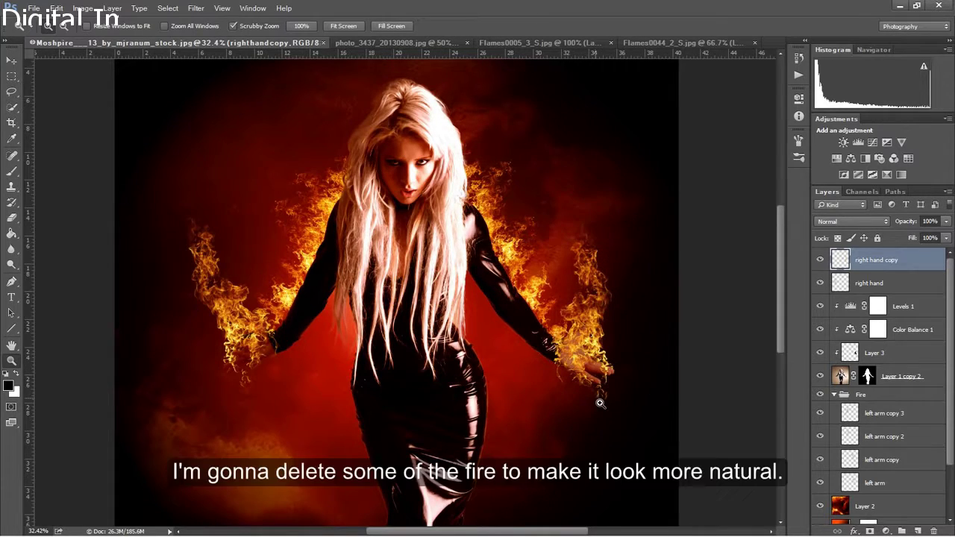
left_click_drag(597, 370, 649, 379)
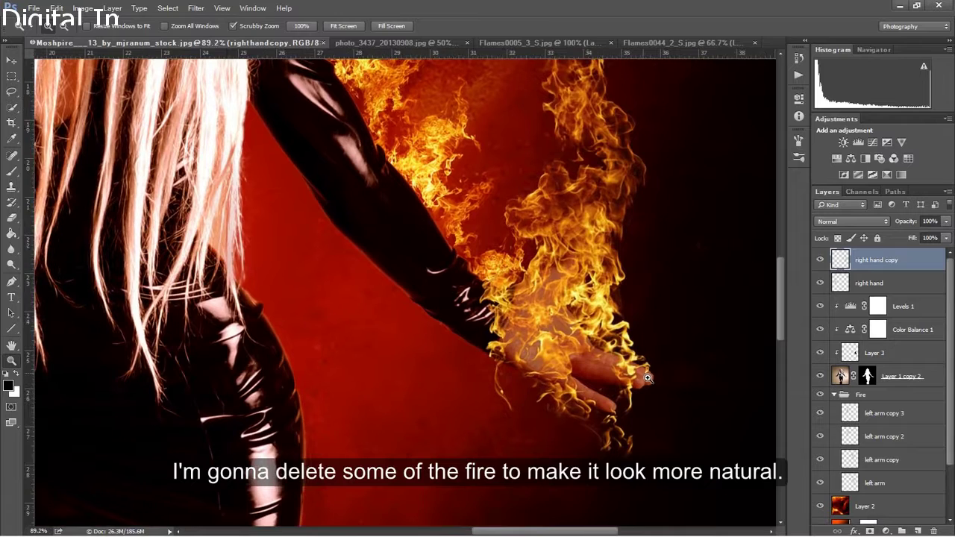
left_click(11, 217)
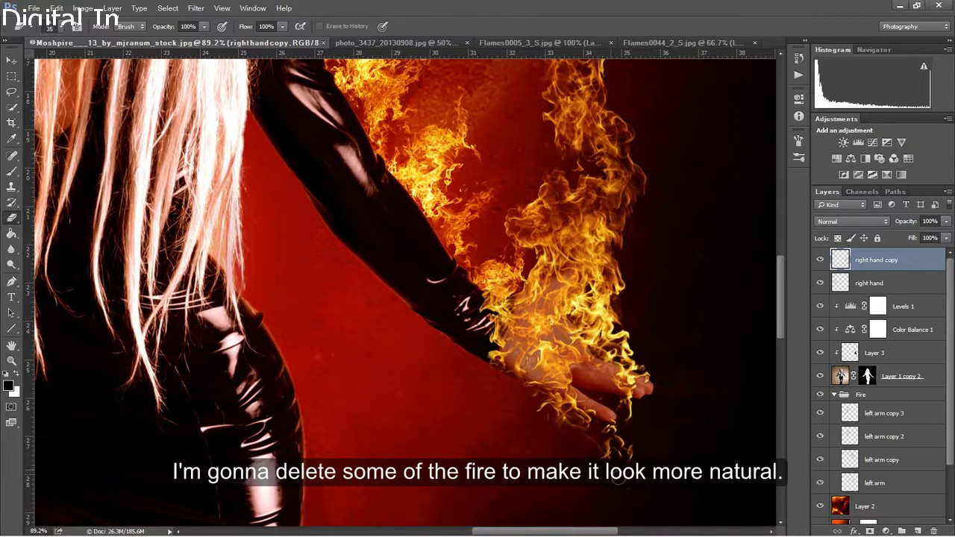
left_click(11, 360)
left_click_drag(401, 351, 335, 341)
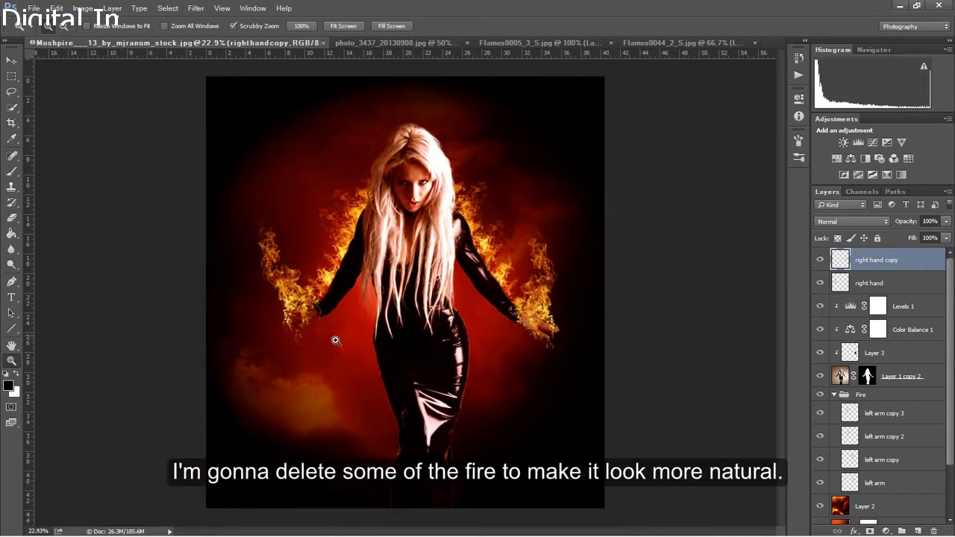
Step: Drag the Fireworks0017_1_M.jpg image into the model composition as a new layer
key("v")
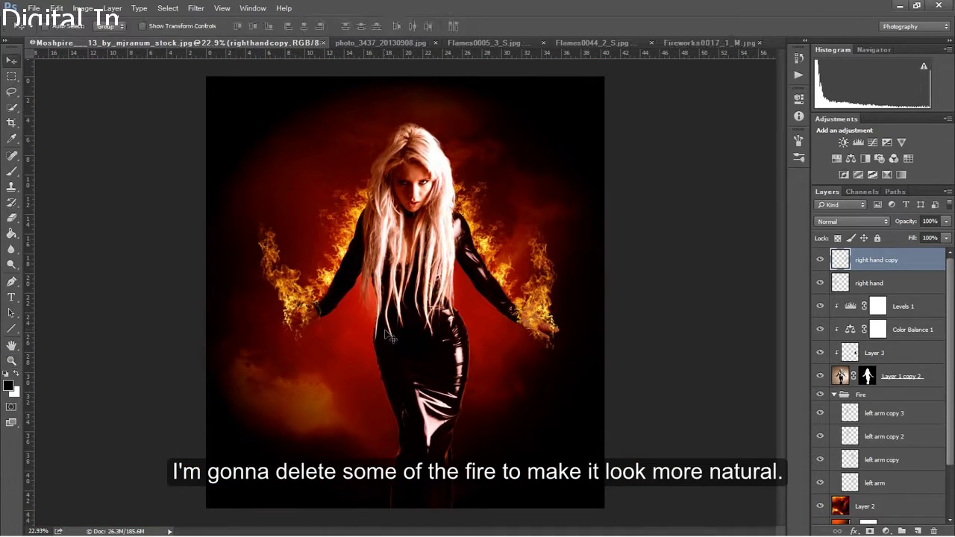
left_click(677, 45)
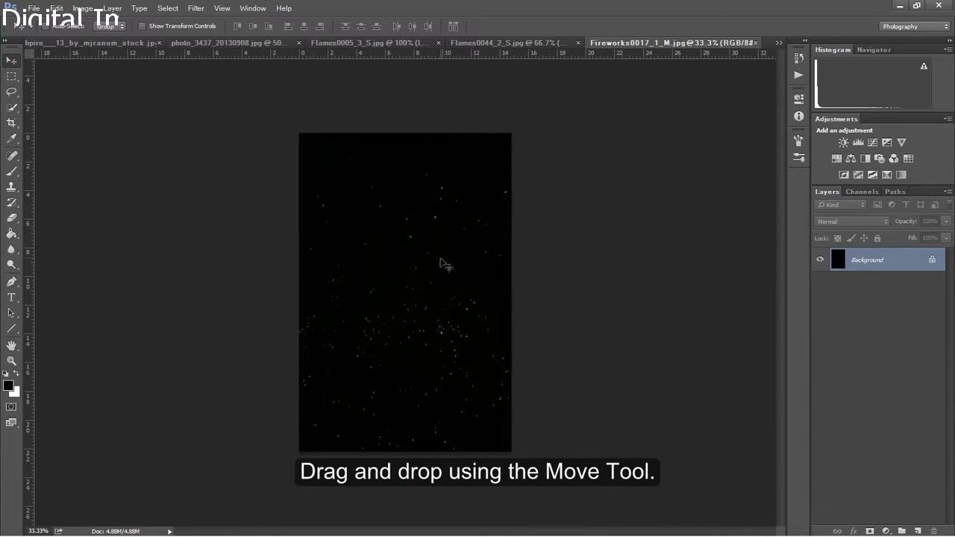
mouse_move(440, 267)
left_mouse_down()
mouse_move(157, 45)
mouse_move(401, 262)
left_mouse_up()
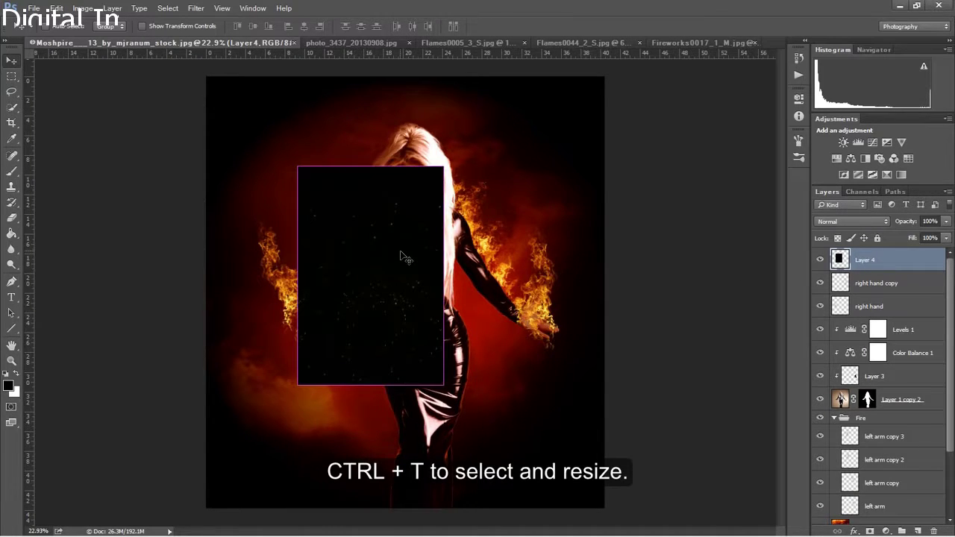
Step: Scale the fireworks layer to cover the whole canvas and blend it in Color Dodge
key("ctrl+t")
left_click_drag(402, 257, 369, 190)
mouse_move(426, 319)
left_mouse_down()
mouse_move(542, 421)
mouse_move(565, 276)
left_mouse_up()
left_click_drag(588, 238, 604, 240)
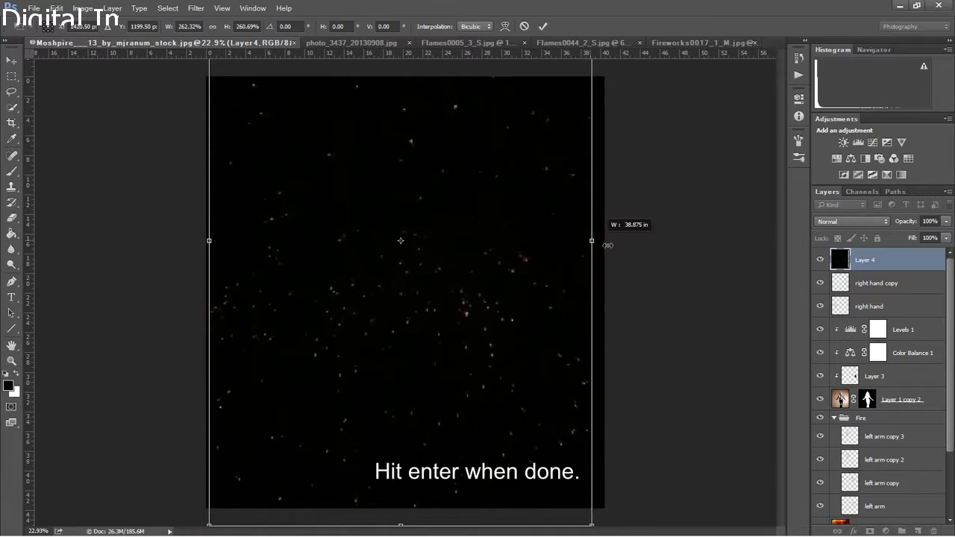
left_click_drag(208, 240, 199, 240)
key("Return")
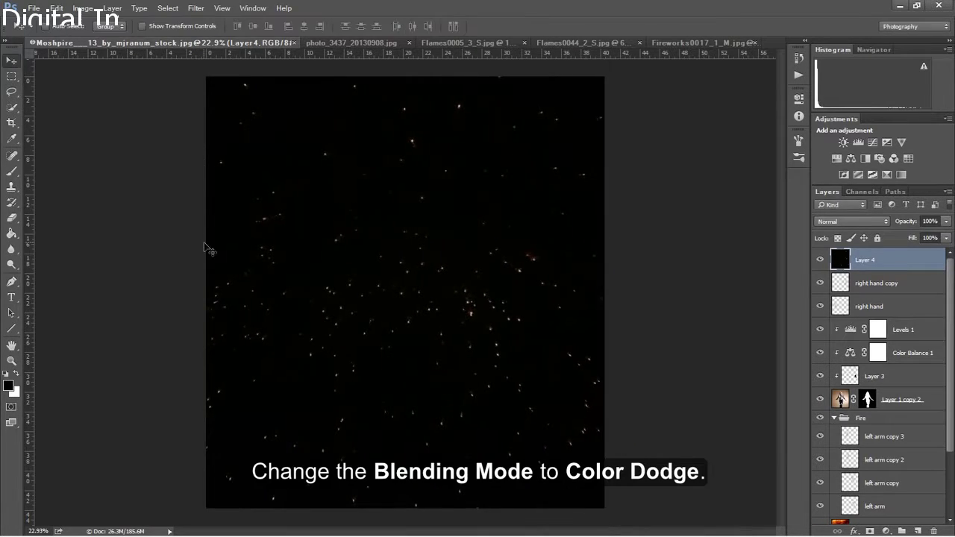
left_click(854, 221)
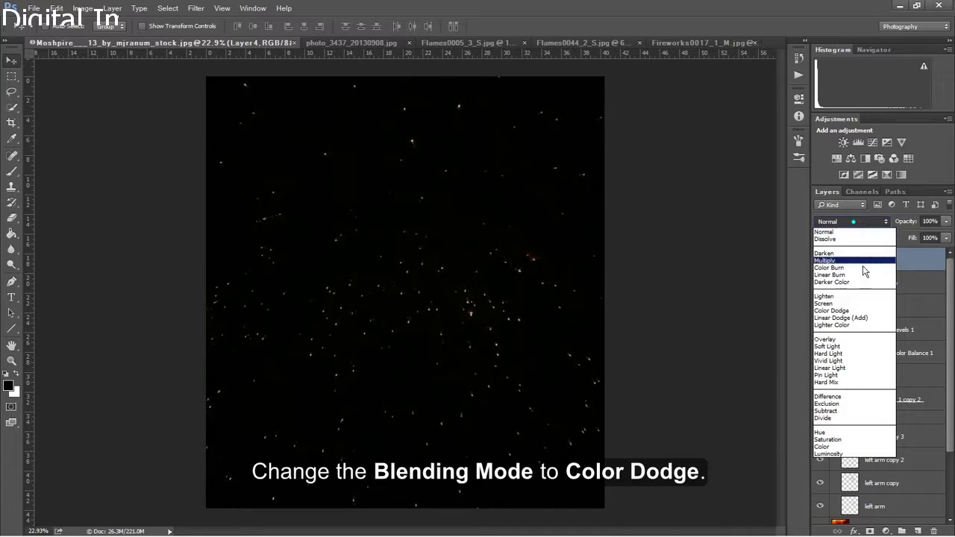
left_click(858, 314)
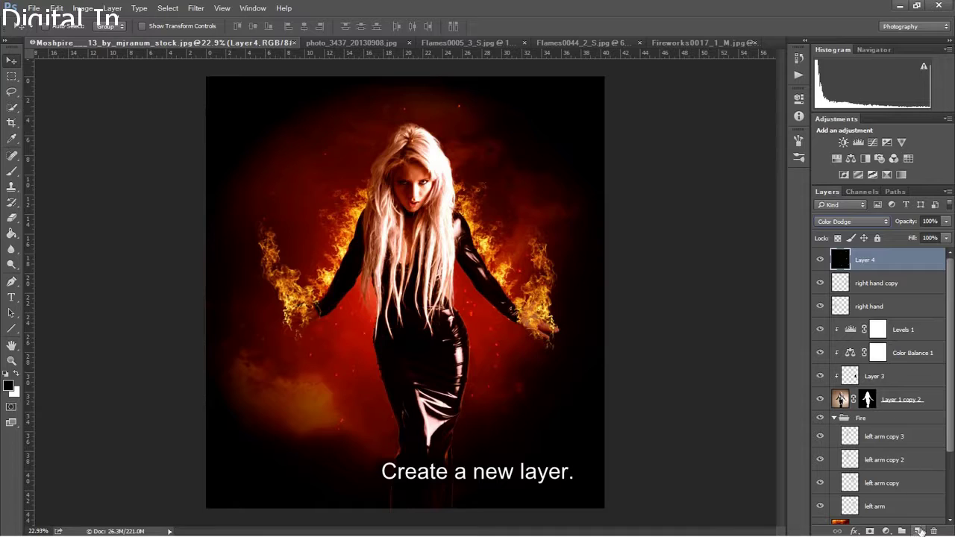
Step: Add a new empty layer named 'Fire brightness'
left_click(919, 530)
double_click(867, 261)
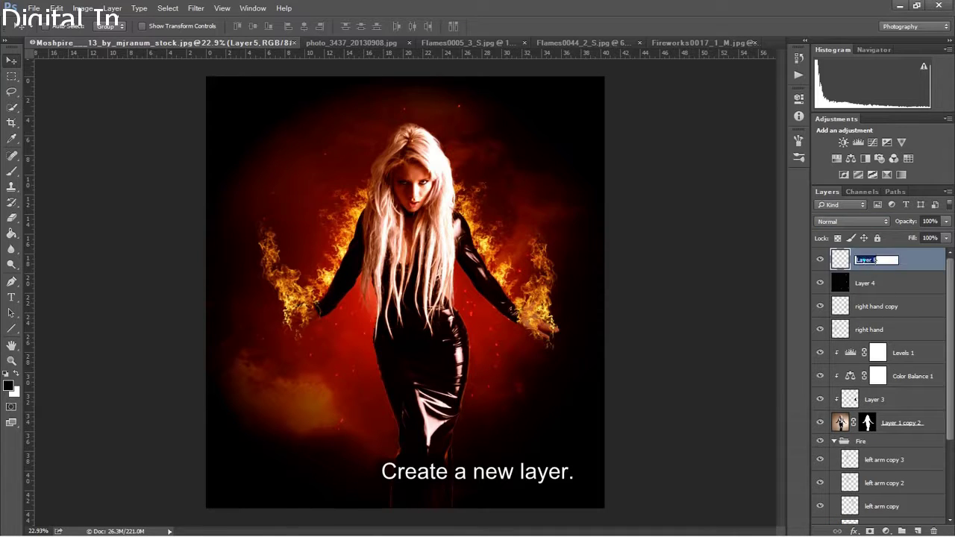
type("Fire bright")
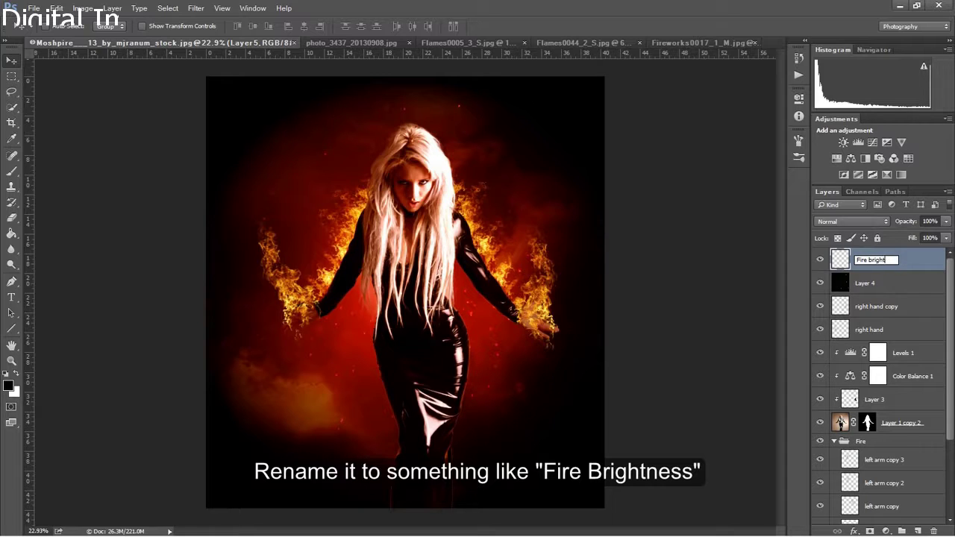
type("ness")
key("Return")
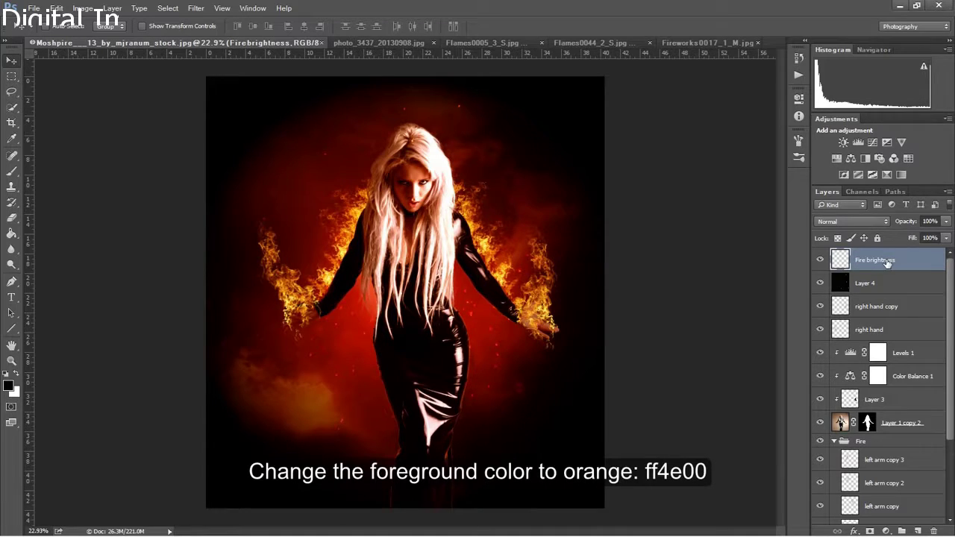
Step: Set the foreground colour to orange #ff4e00
left_click(9, 385)
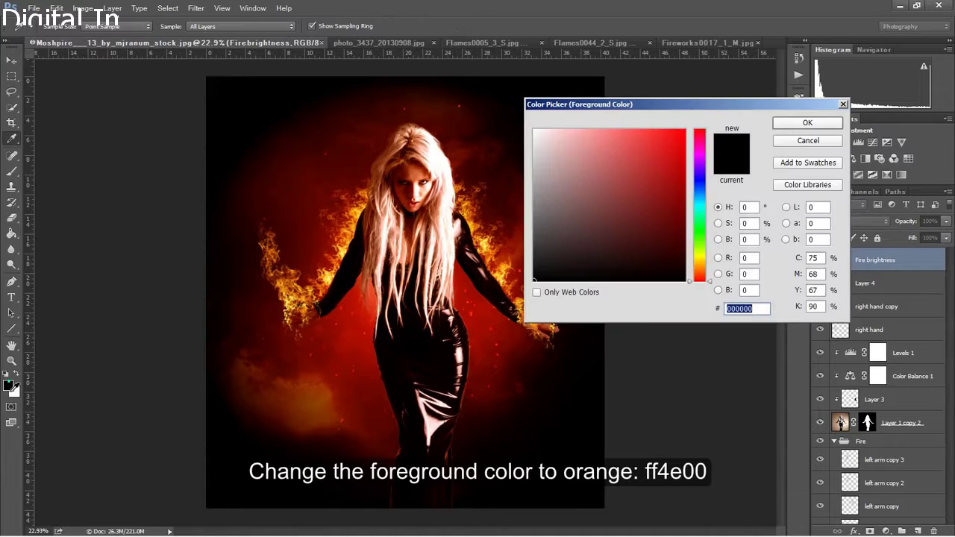
type("ff4e00")
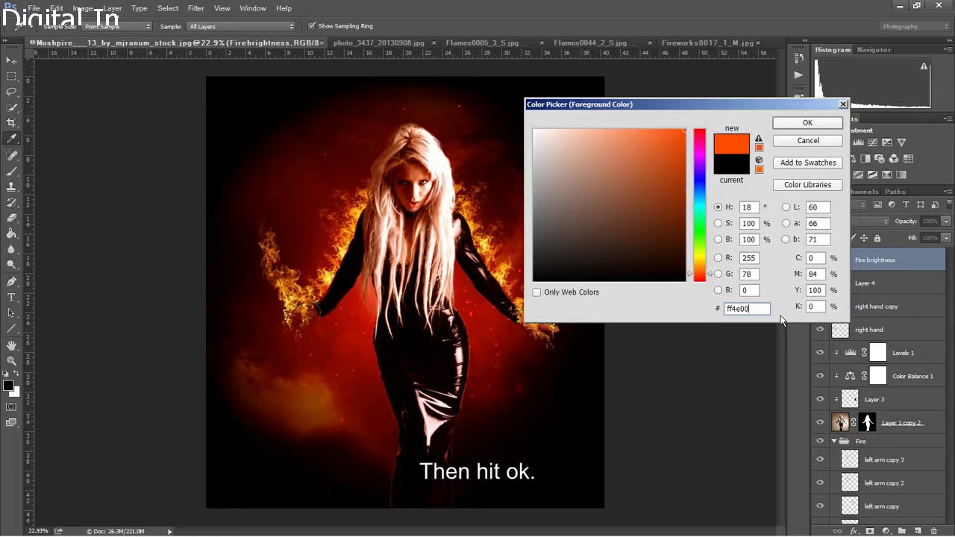
left_click(806, 124)
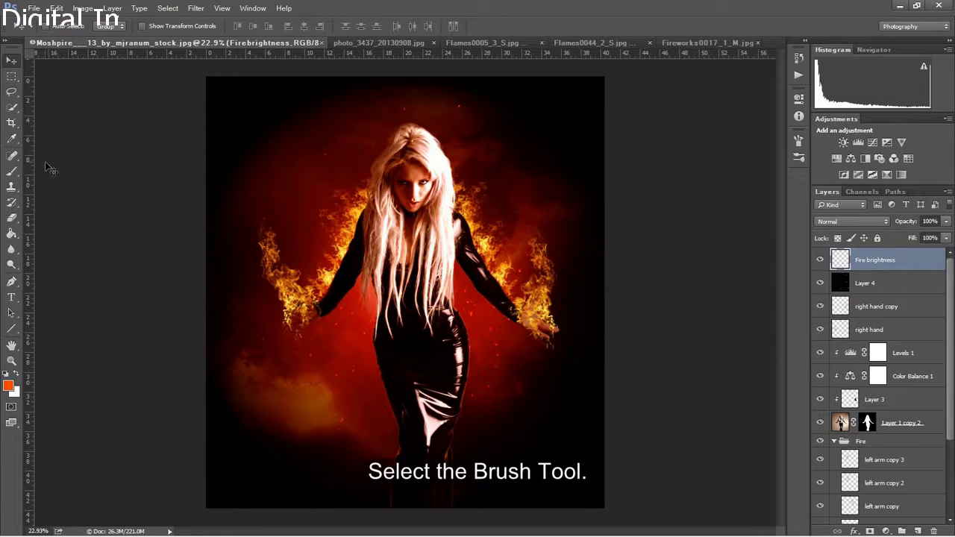
Step: Select the Brush Tool with a soft round 0%-hardness brush
left_click(20, 173)
left_click(60, 27)
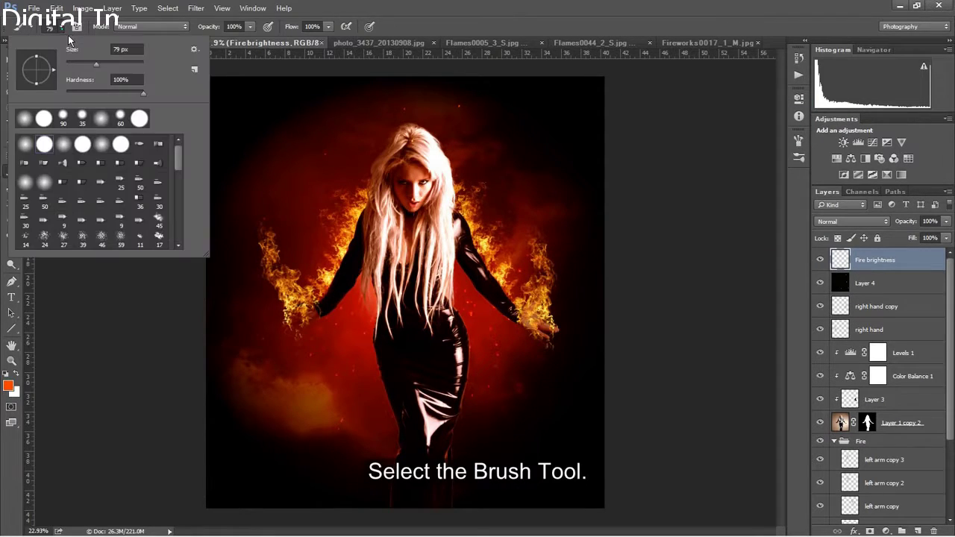
left_click(26, 146)
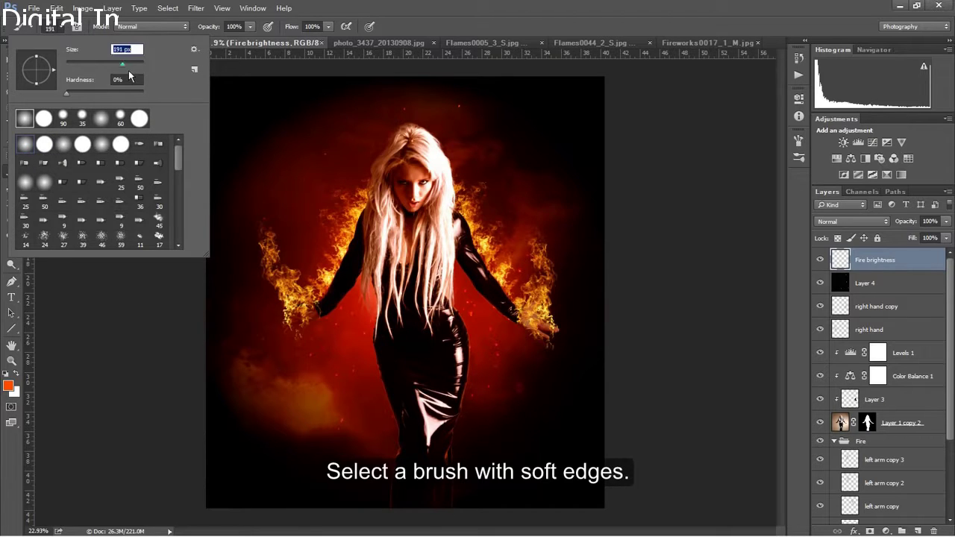
key("Return")
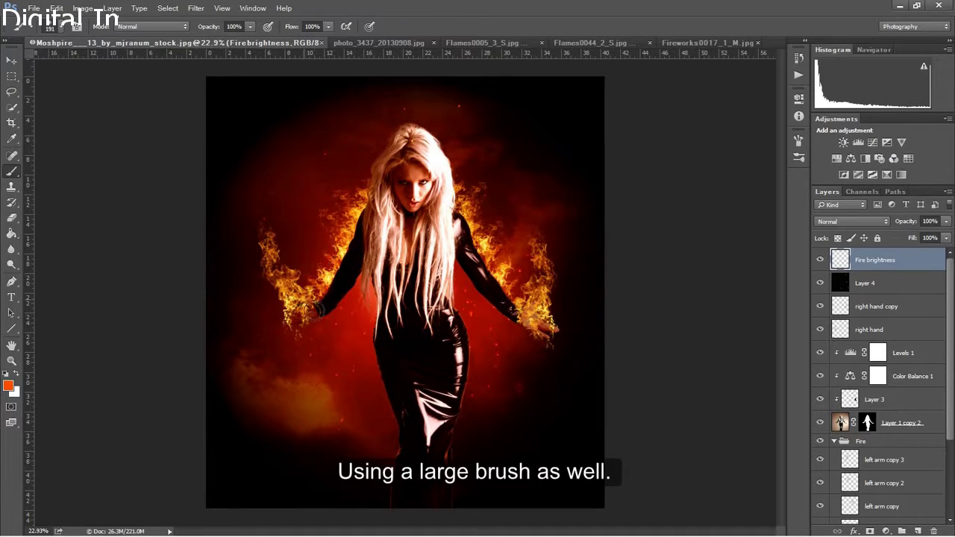
Step: Paint 400 px orange glow over both hands' fire and blend the layer as Linear Dodge (Add)
key("bracketright")
key("bracketright")
key("bracketright")
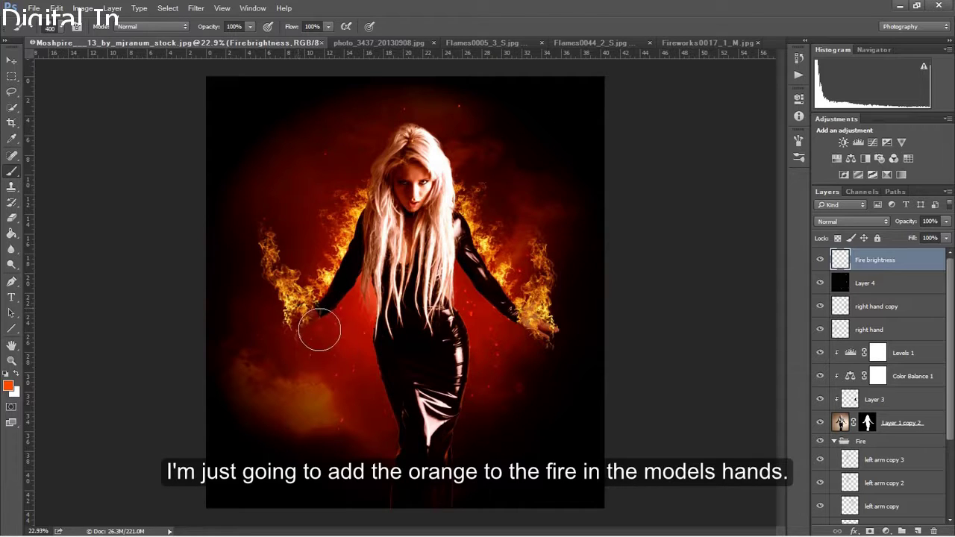
left_click(302, 307)
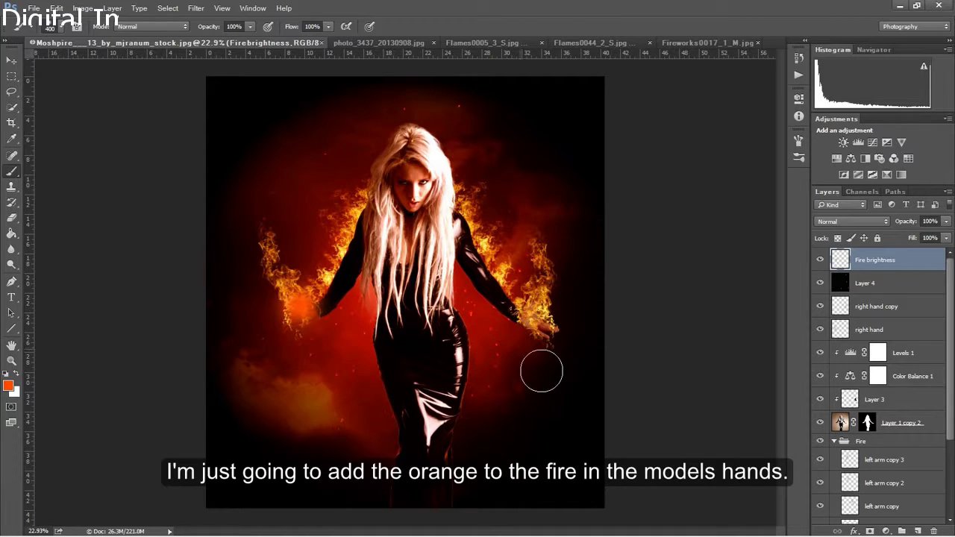
left_click(537, 326)
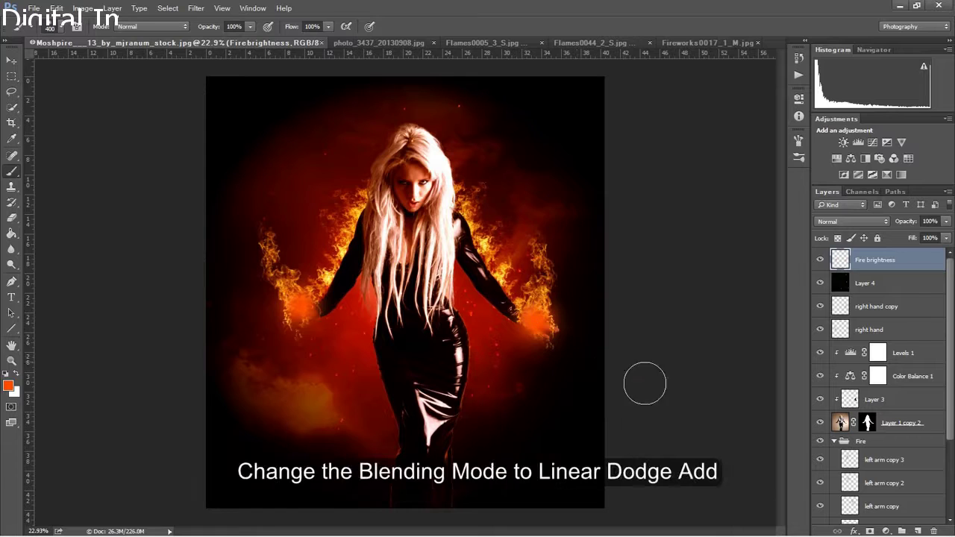
left_click(852, 221)
left_click(840, 310)
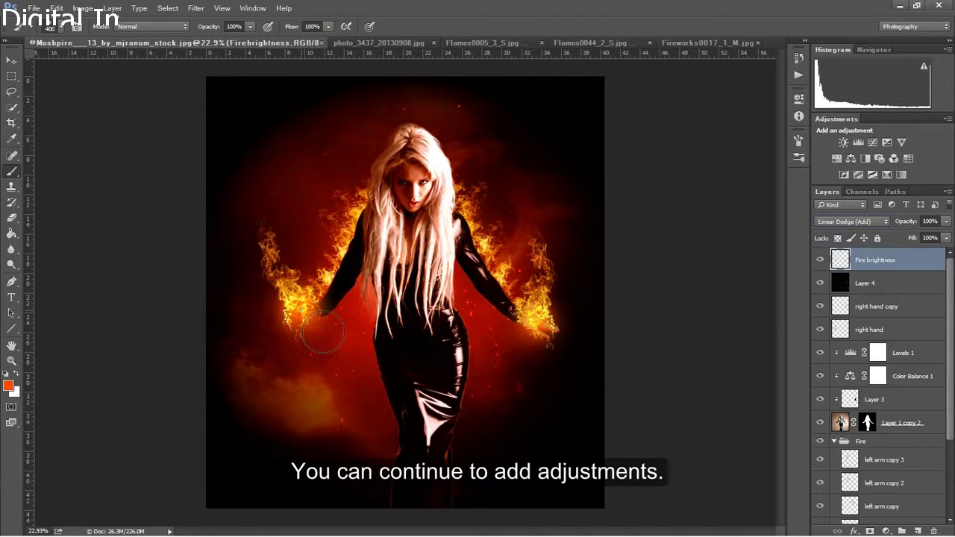
Step: Add more glow near the left hand and along the arm with a 200 px brush
left_click(302, 314)
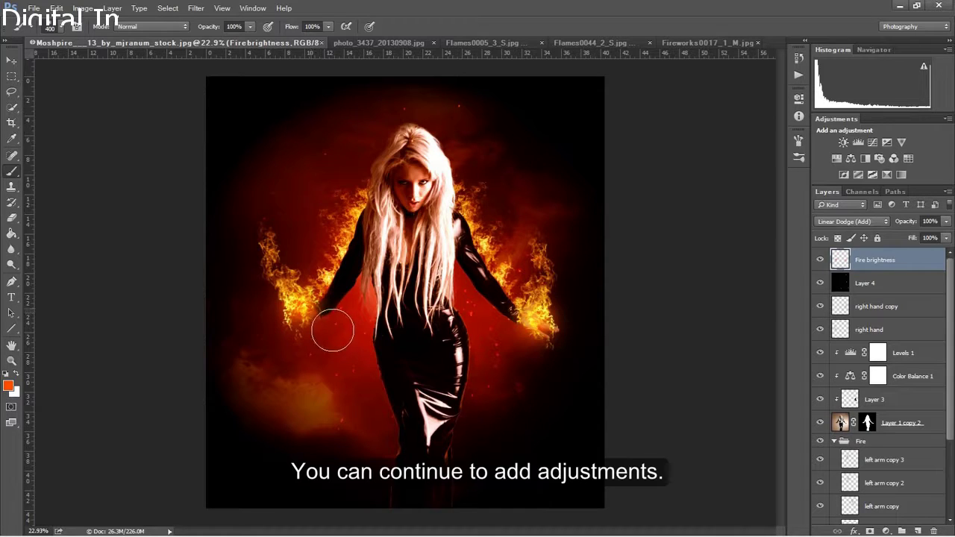
key("bracketleft")
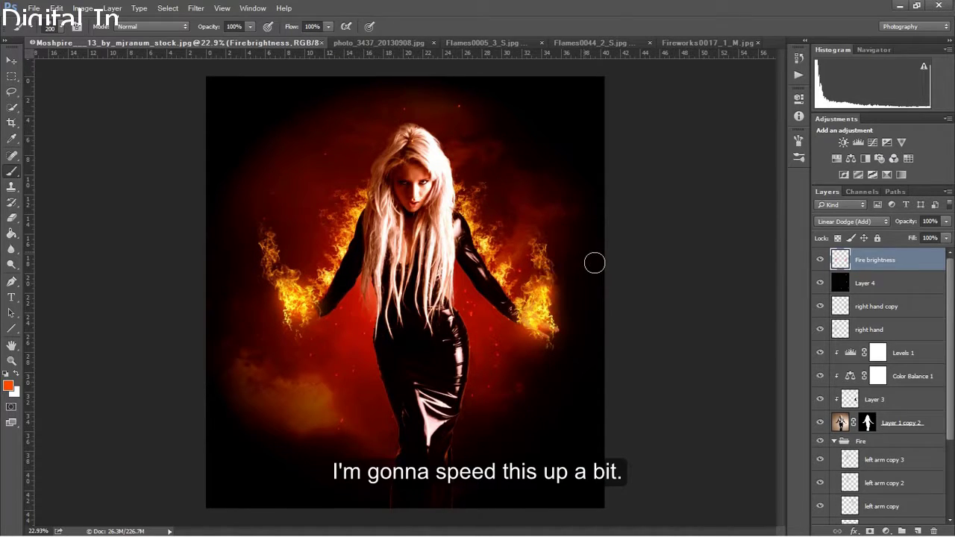
key("bracketleft")
key("z")
left_click_drag(395, 269, 436, 257)
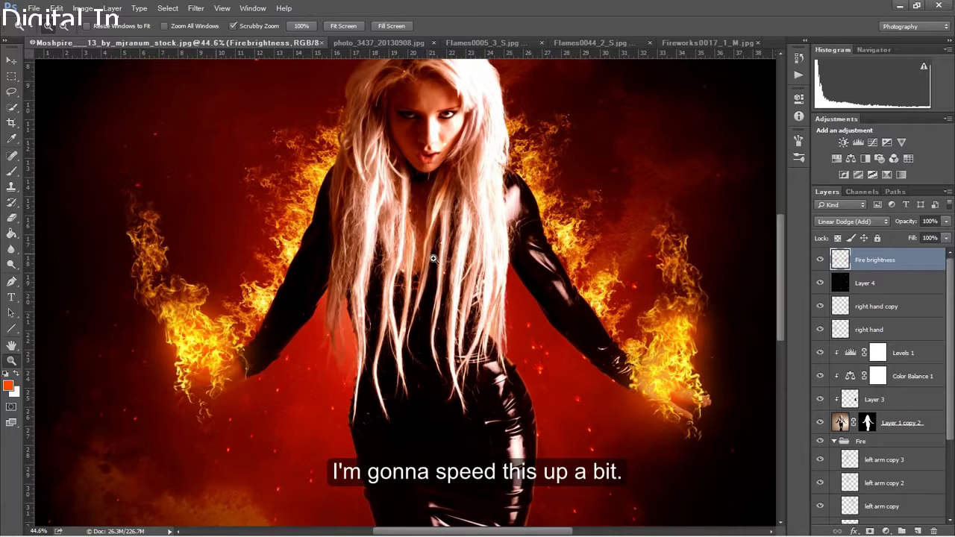
left_click(12, 171)
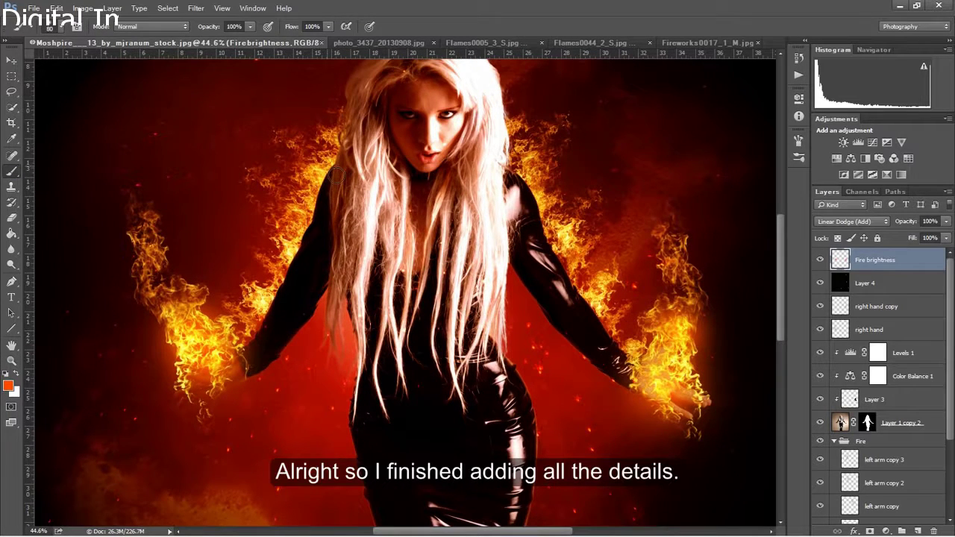
left_click_drag(319, 187, 232, 343)
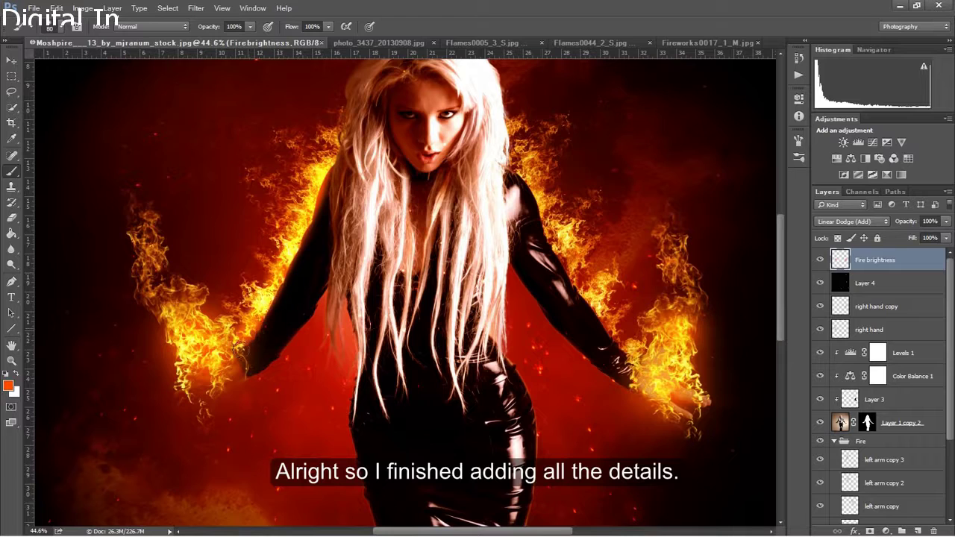
key("z")
left_click_drag(527, 237, 460, 349)
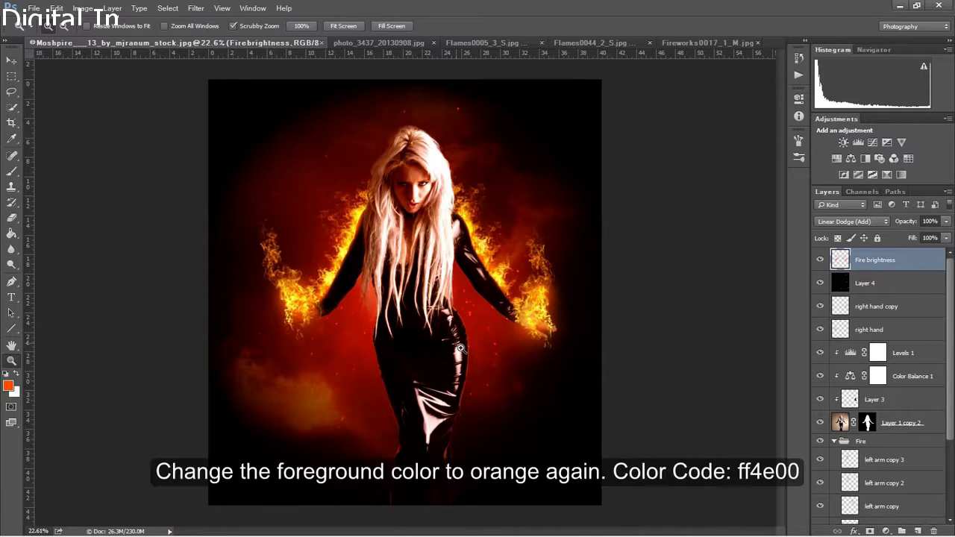
Step: Reset colours, pick orange #ff4e00, then restore default black foreground and white background
key("d")
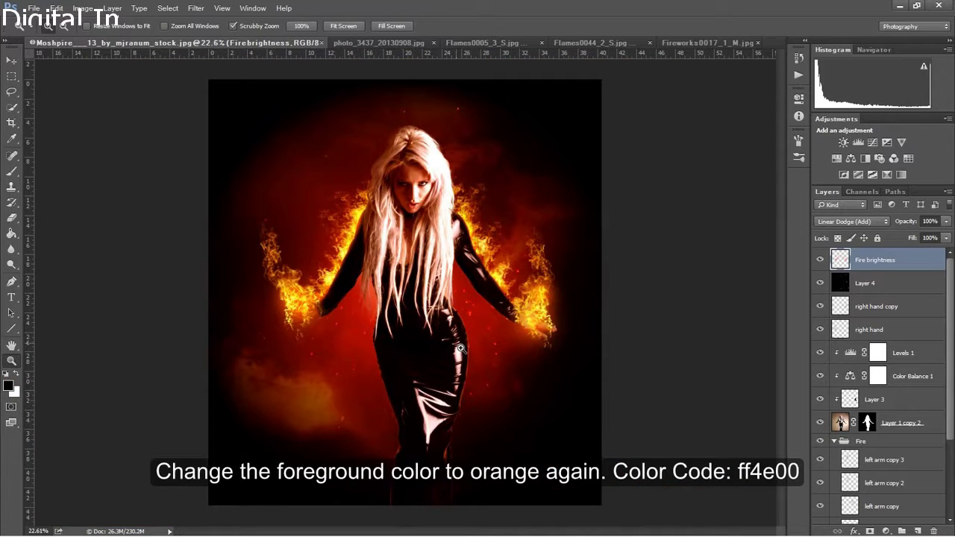
left_click(11, 385)
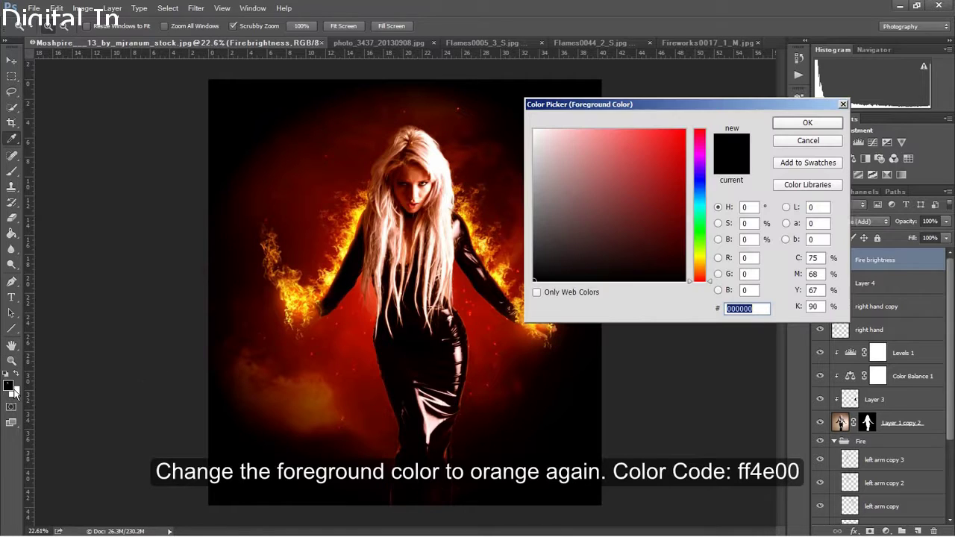
type("ff4e00")
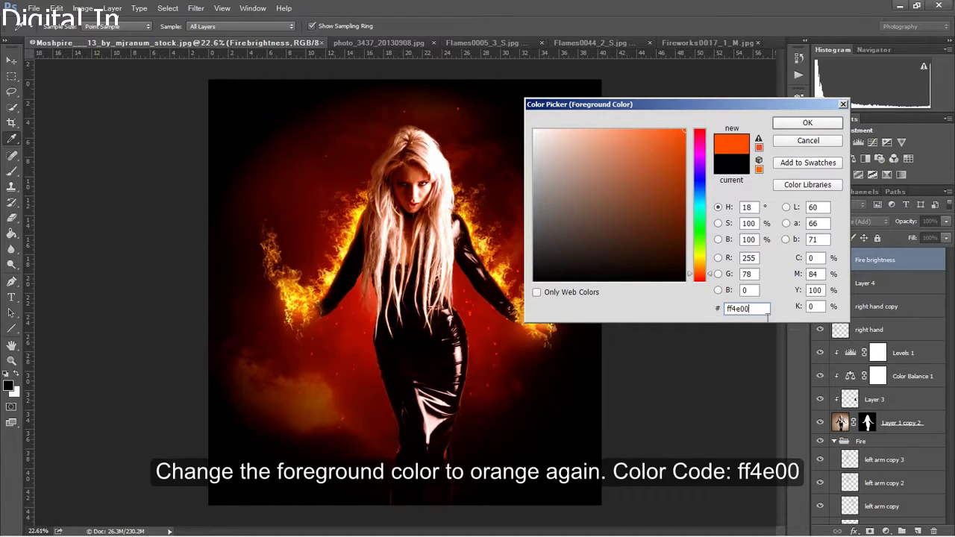
left_click(808, 124)
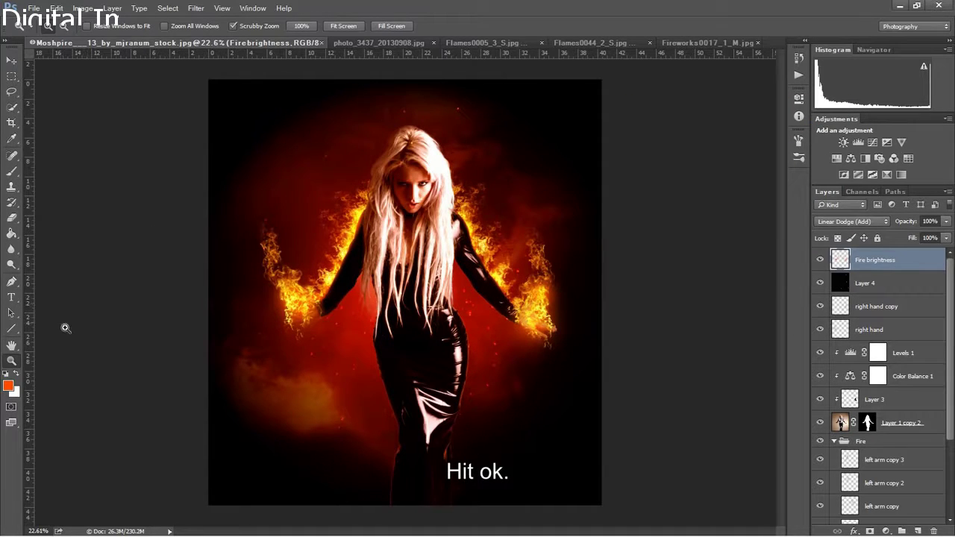
left_click(6, 374)
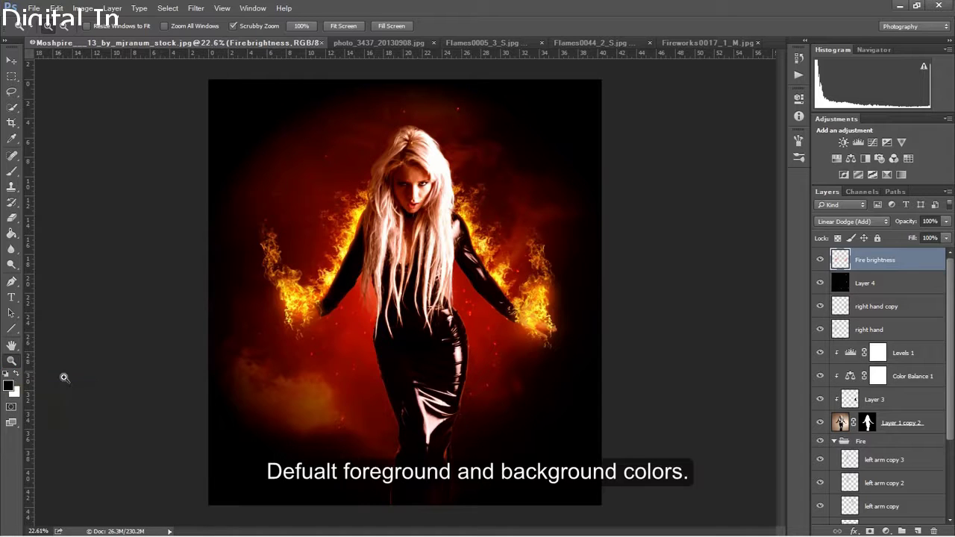
Step: Add a linear 90° black-to-transparent Gradient Fill layer, shifted lower on the image
left_click(886, 531)
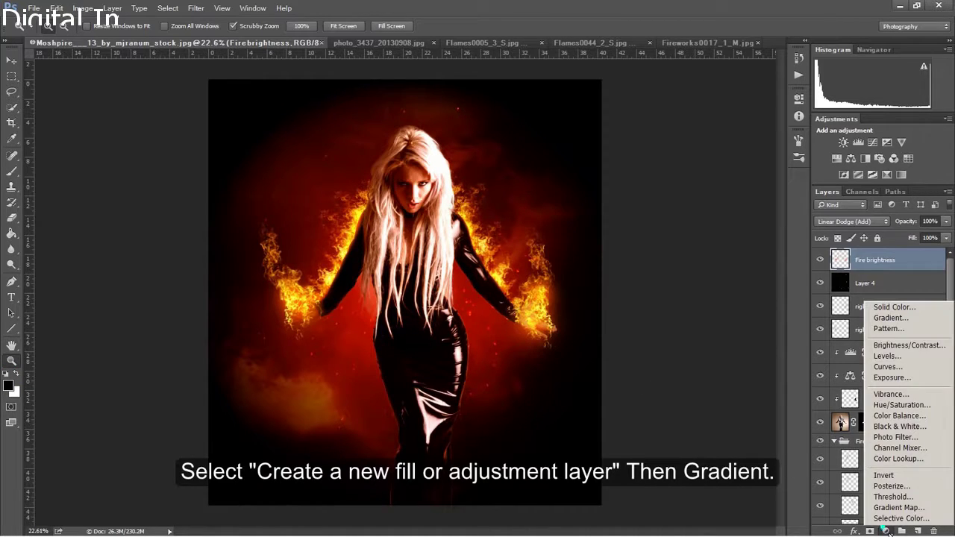
left_click(886, 320)
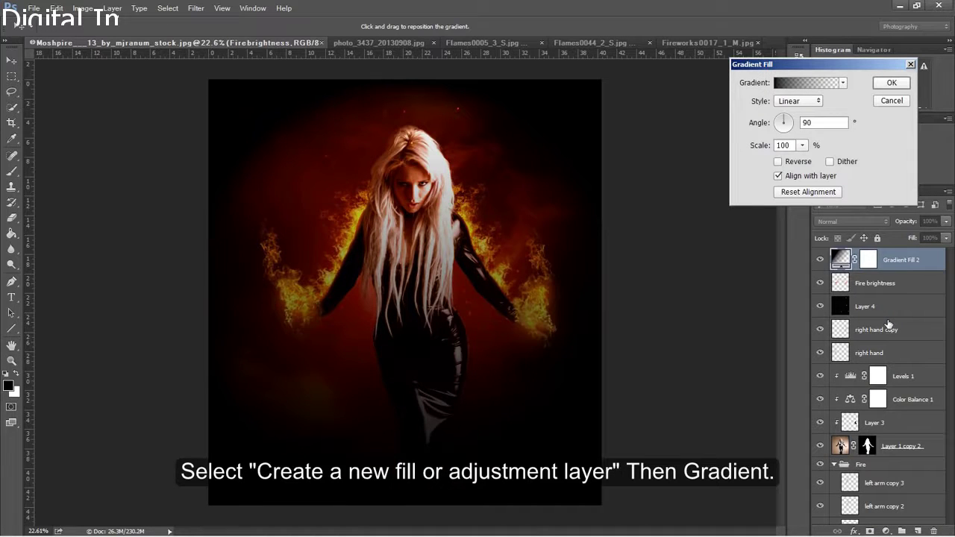
left_click_drag(494, 218, 496, 429)
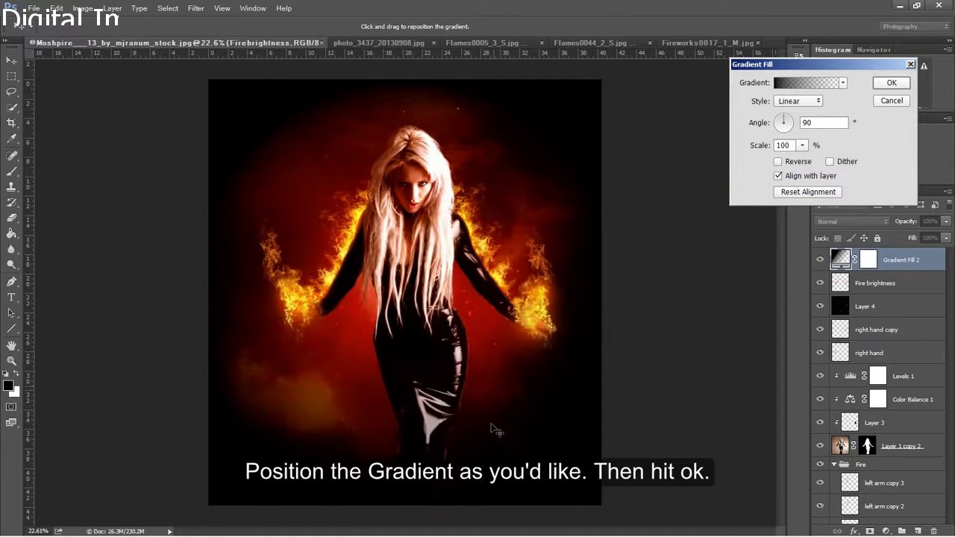
left_click_drag(493, 388, 495, 368)
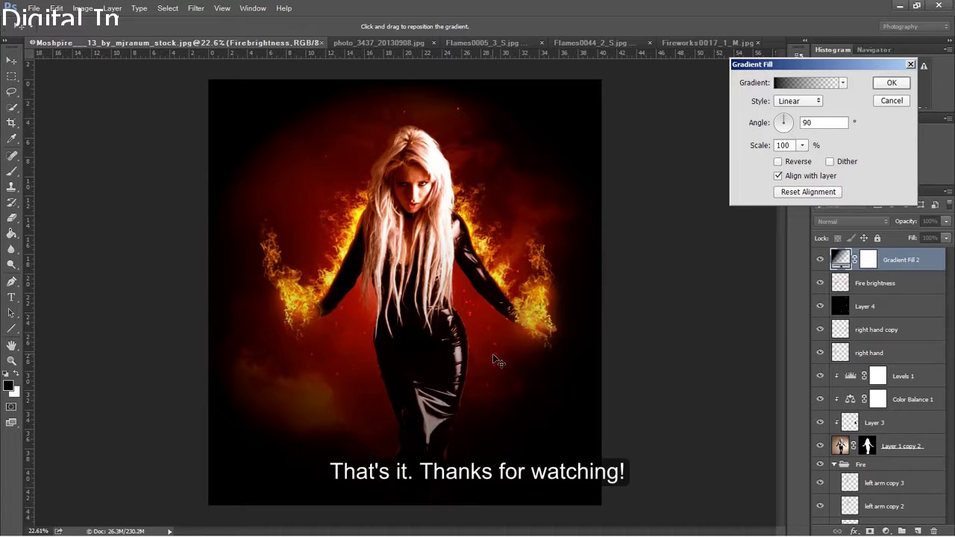
left_click(891, 84)
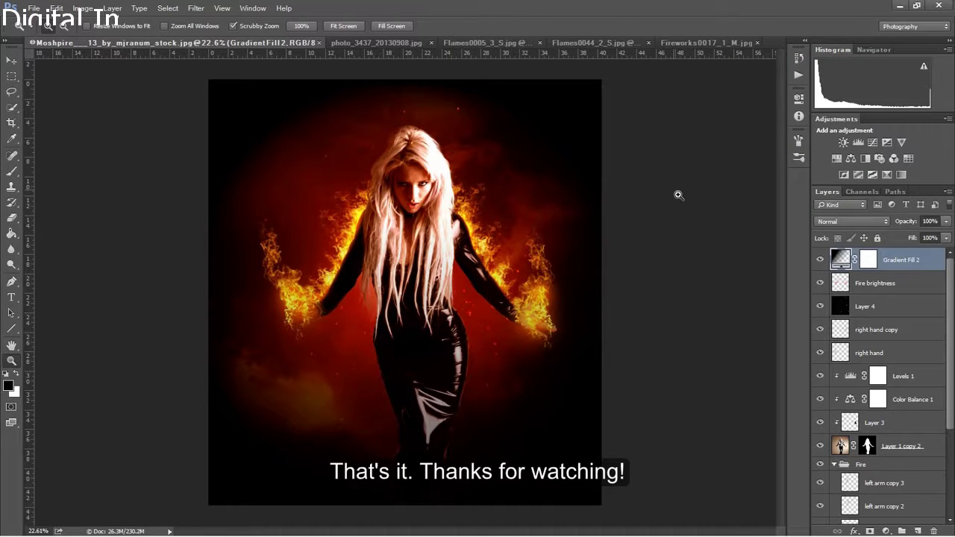